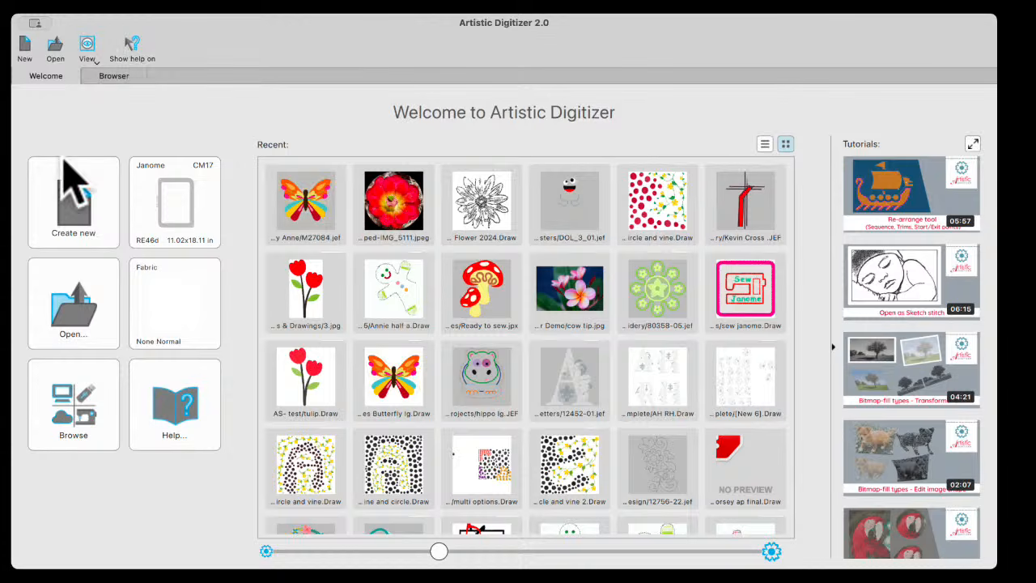
Hide the Tutorials list on the Welcome page and show it again.
{"action": "mouse_move", "coordinate": [315, 199]}
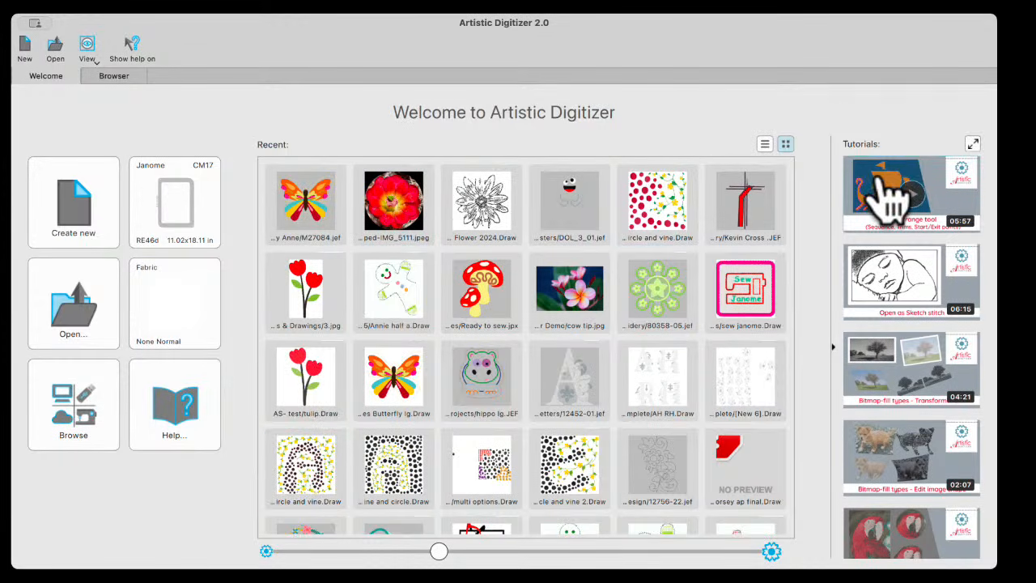
{"action": "left_click", "coordinate": [853, 235]}
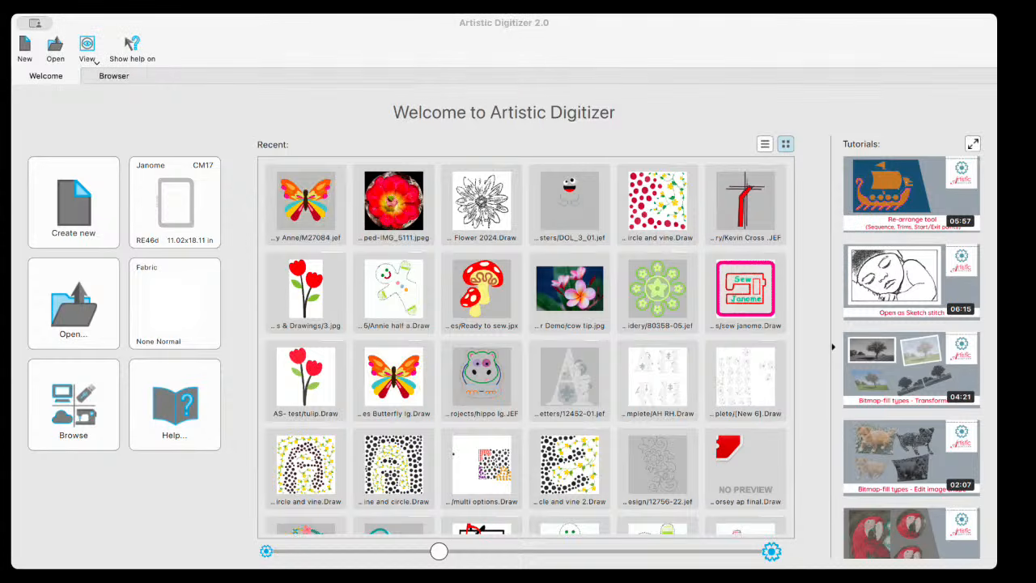
{"action": "left_click", "coordinate": [896, 104]}
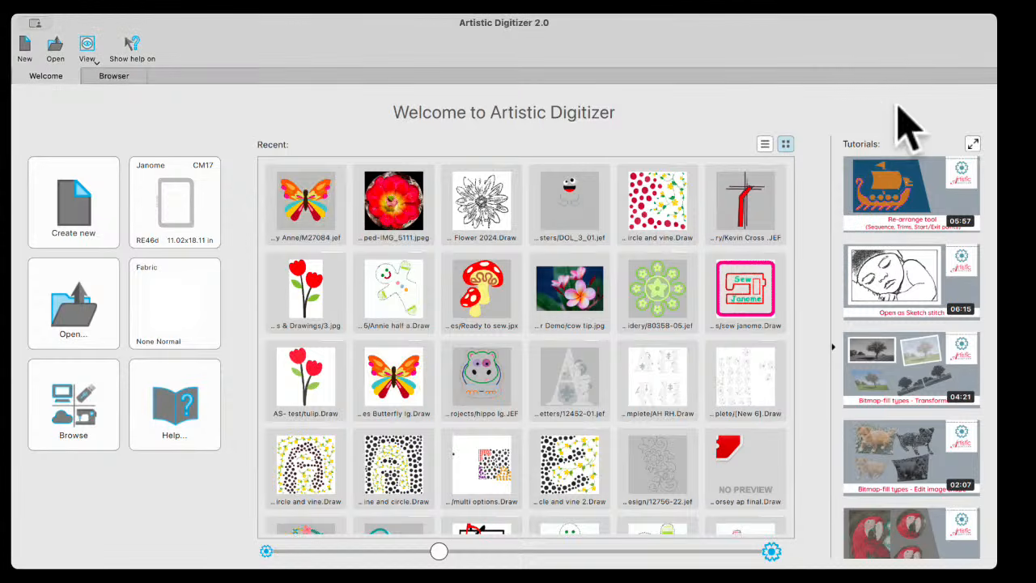
{"action": "left_click", "coordinate": [834, 349]}
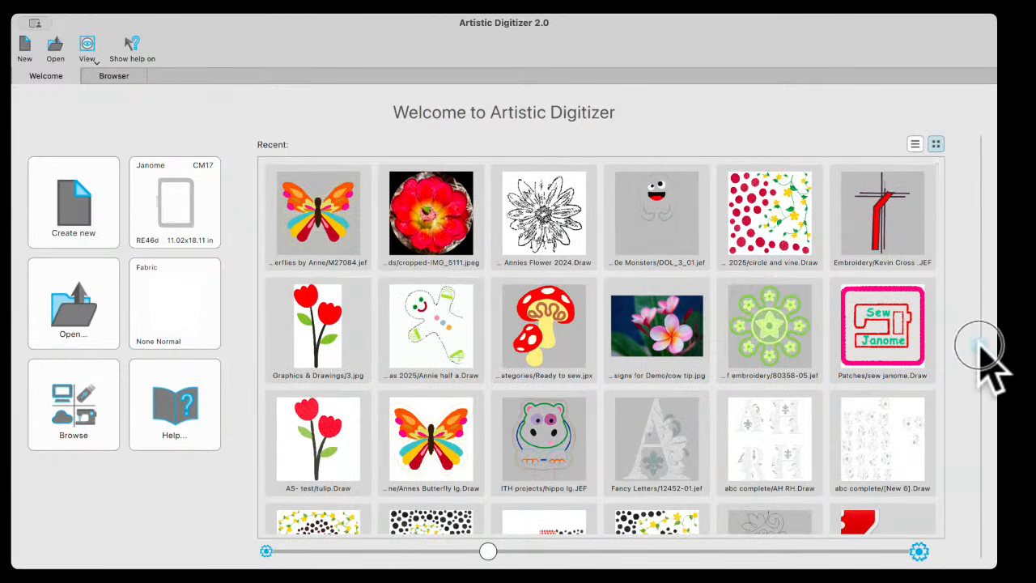
{"action": "left_click", "coordinate": [979, 347]}
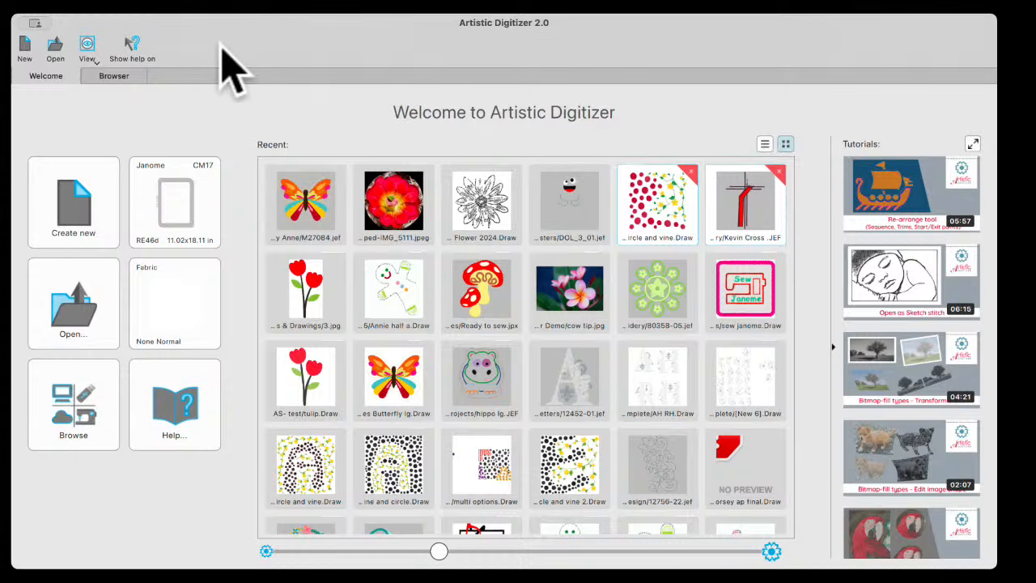
Open the PDF user guide and examine the Working with files pages on image tracing and Open as Cross-stitch.
{"action": "key", "text": "F1"}
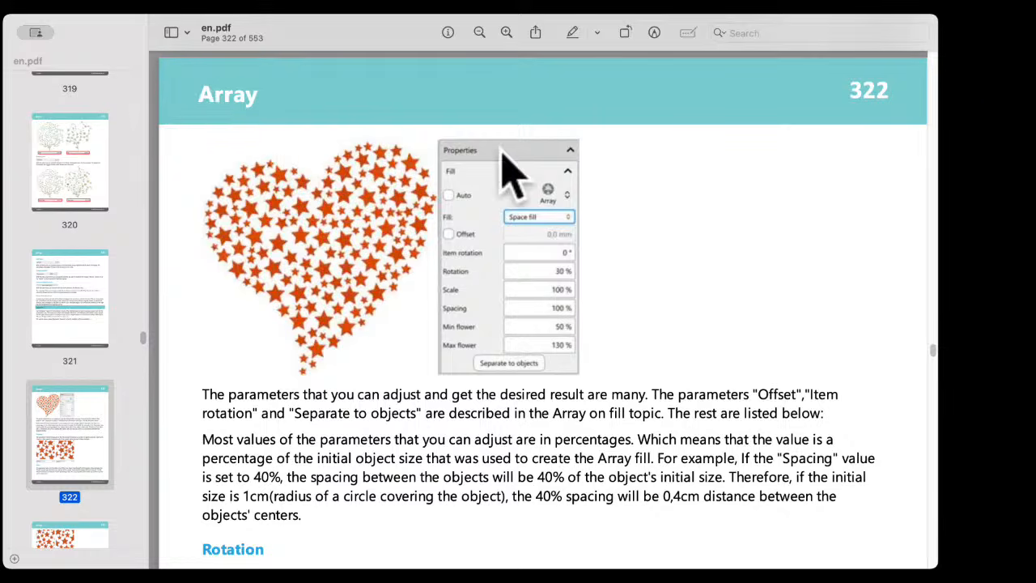
{"action": "left_click_drag", "start_coordinate": [933, 350], "coordinate": [911, 116]}
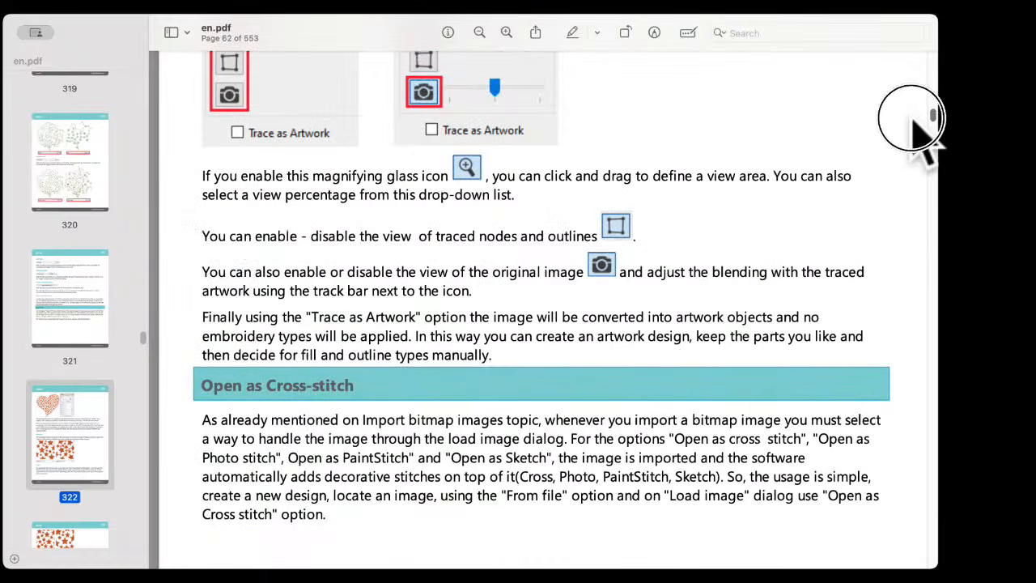
{"action": "scroll", "coordinate": [471, 227], "scroll_direction": "down", "scroll_amount": 3}
{"action": "scroll", "coordinate": [471, 227], "scroll_direction": "down", "scroll_amount": 2}
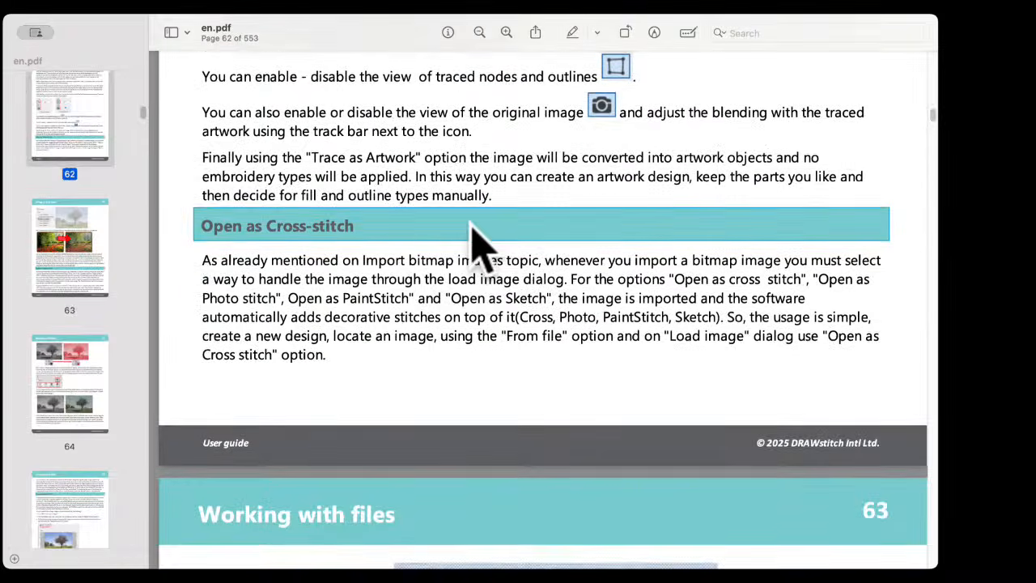
{"action": "scroll", "coordinate": [478, 223], "scroll_direction": "up", "scroll_amount": 10}
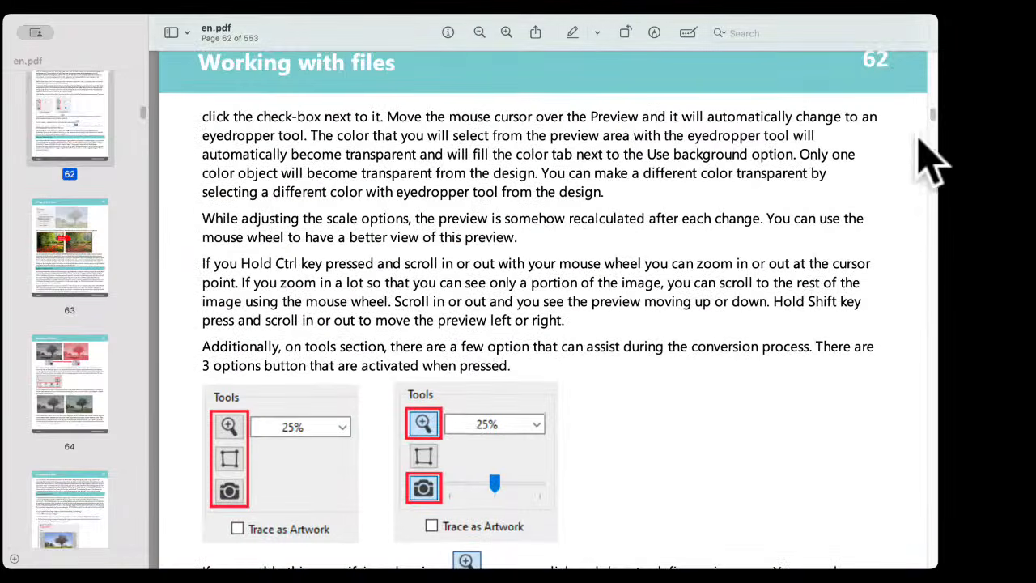
Review the feature descriptions in the guide's Getting Started chapter and follow the Learn more link for Random stitches (Satin - Satin serial).
{"action": "left_click_drag", "start_coordinate": [933, 136], "coordinate": [936, 104]}
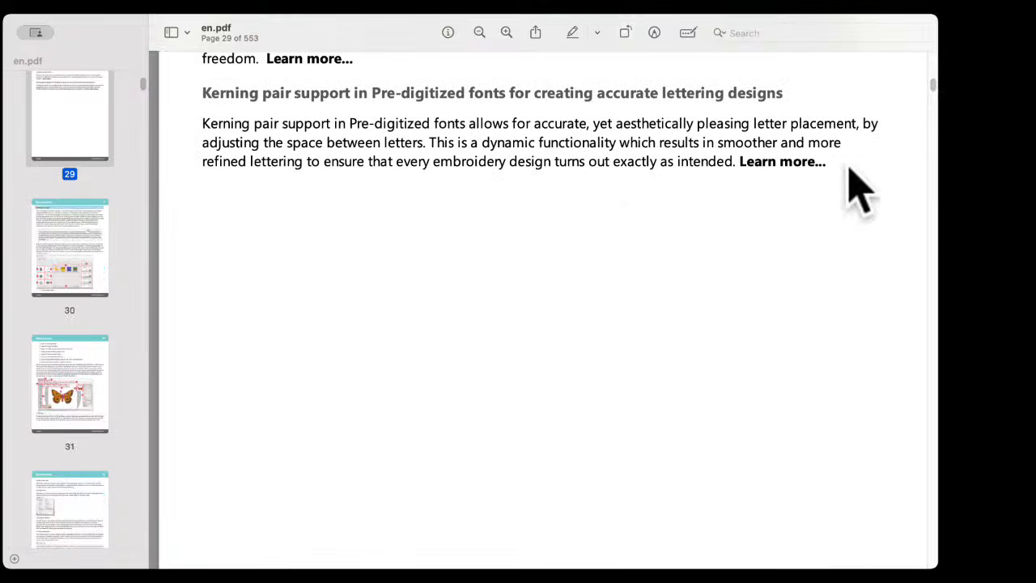
{"action": "scroll", "coordinate": [486, 235], "scroll_direction": "down", "scroll_amount": 2}
{"action": "scroll", "coordinate": [487, 231], "scroll_direction": "up", "scroll_amount": 15}
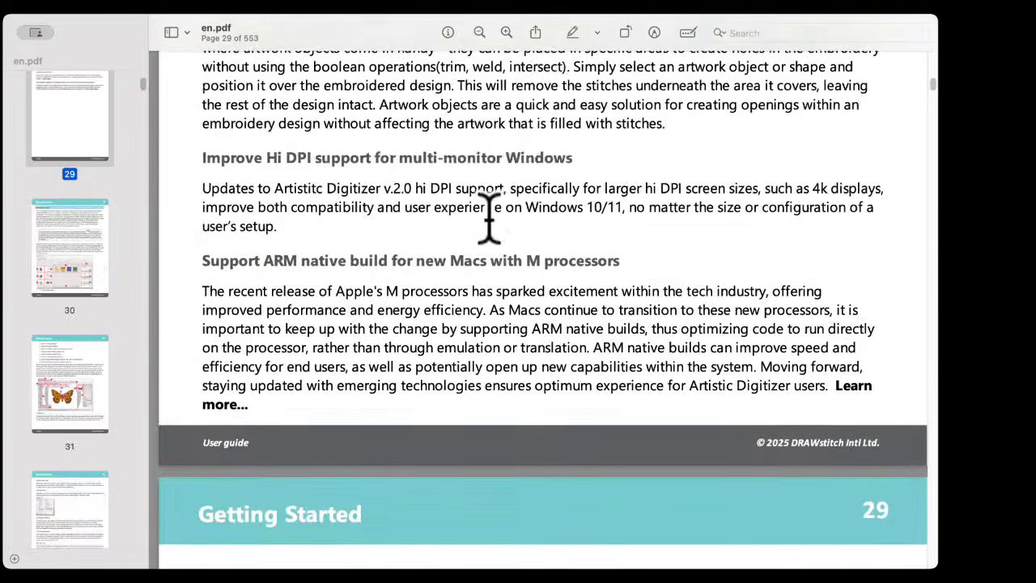
{"action": "scroll", "coordinate": [489, 218], "scroll_direction": "up", "scroll_amount": 20}
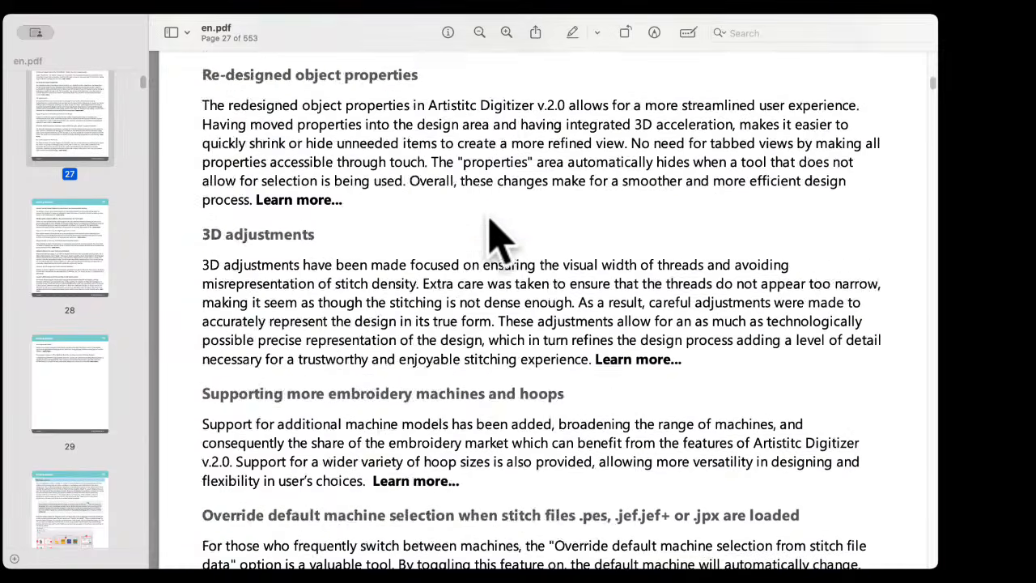
{"action": "scroll", "coordinate": [489, 218], "scroll_direction": "up", "scroll_amount": 20}
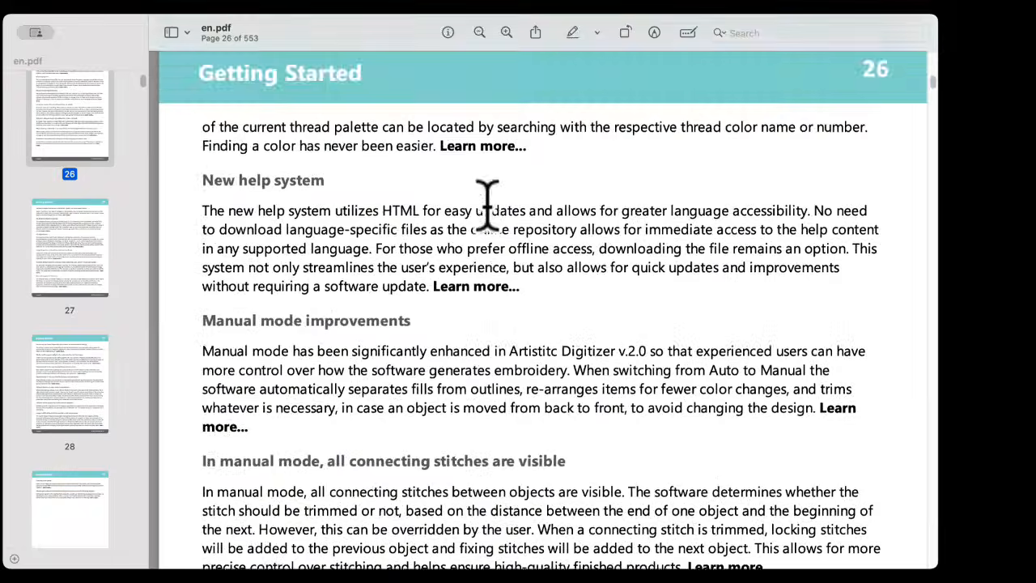
{"action": "scroll", "coordinate": [487, 212], "scroll_direction": "up", "scroll_amount": 8}
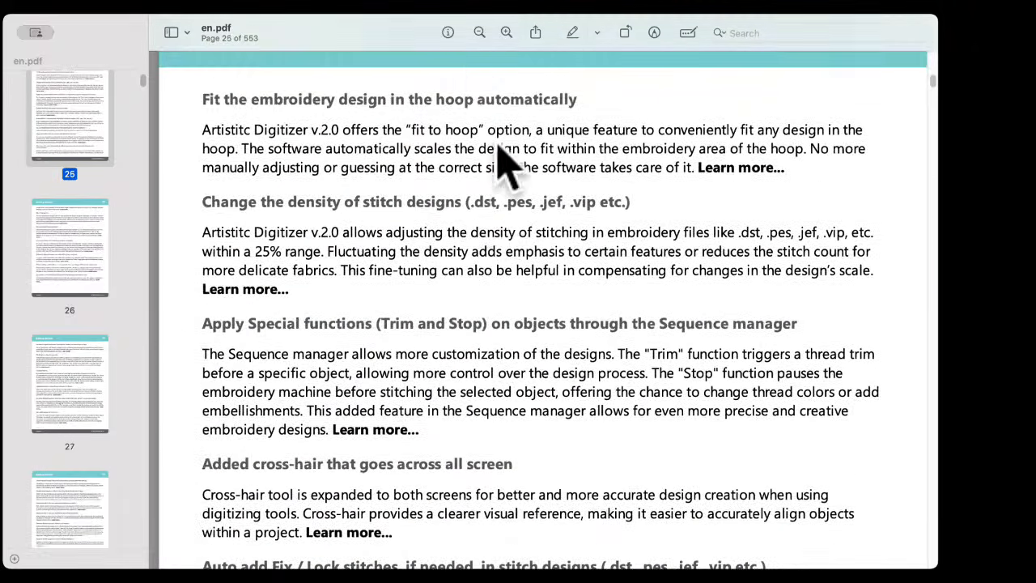
{"action": "scroll", "coordinate": [364, 198], "scroll_direction": "up", "scroll_amount": 15}
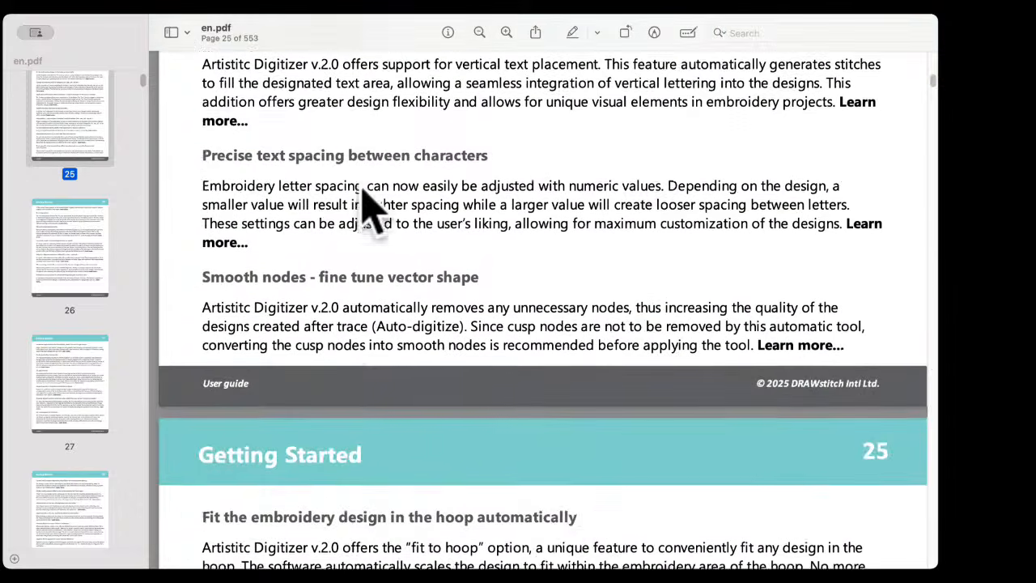
{"action": "scroll", "coordinate": [366, 187], "scroll_direction": "up", "scroll_amount": 5}
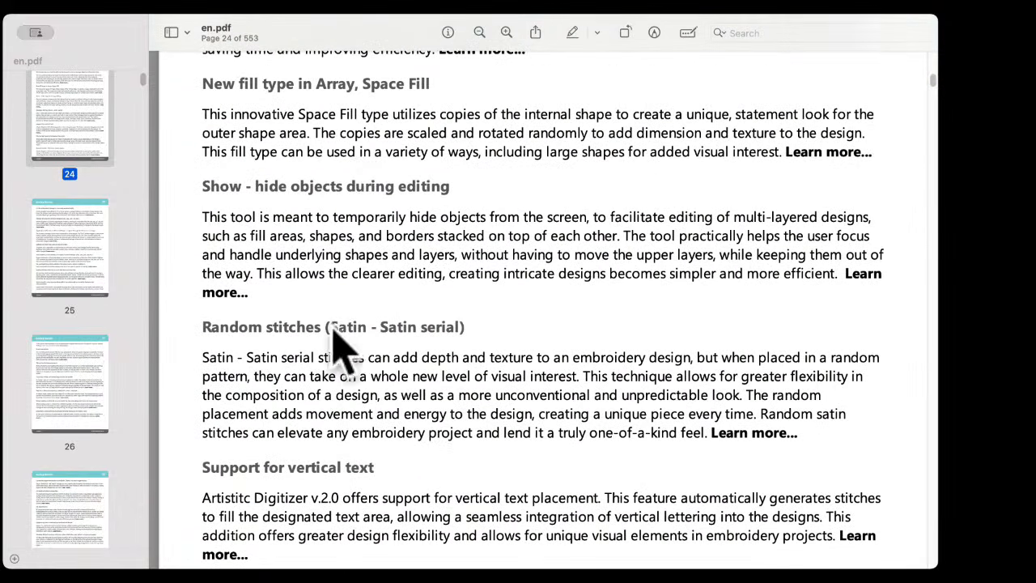
{"action": "scroll", "coordinate": [469, 288], "scroll_direction": "down", "scroll_amount": 5}
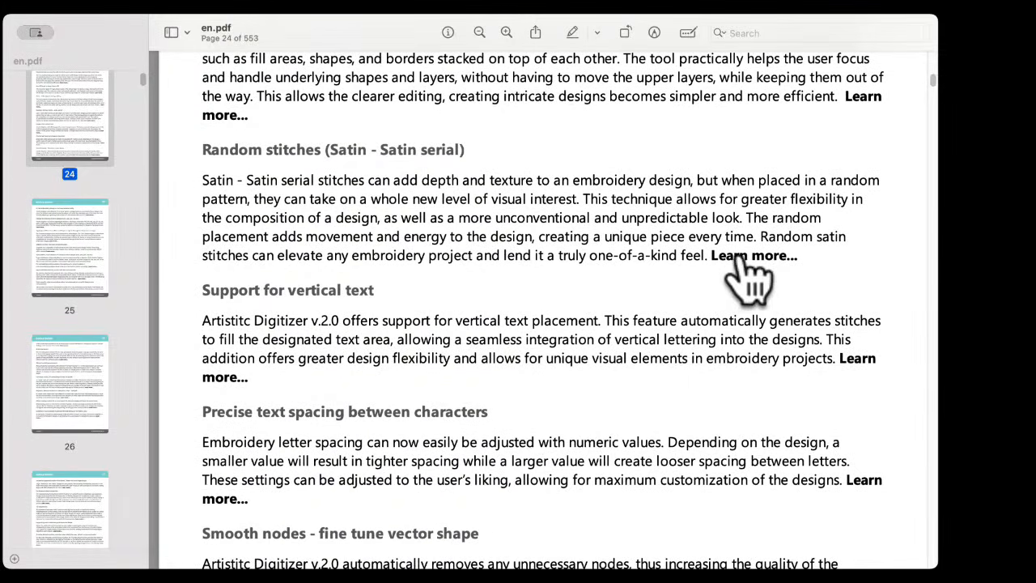
{"action": "left_click", "coordinate": [734, 256]}
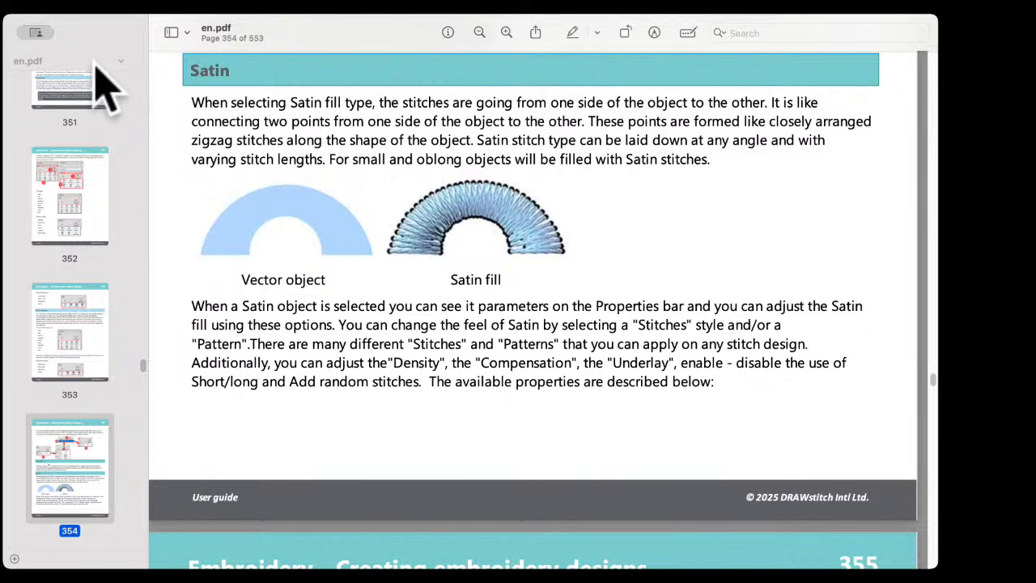
Open the design in the emb.Draw from the 01 January 2025 folder in Embroidery, view it and close it.
{"action": "left_click", "coordinate": [76, 306]}
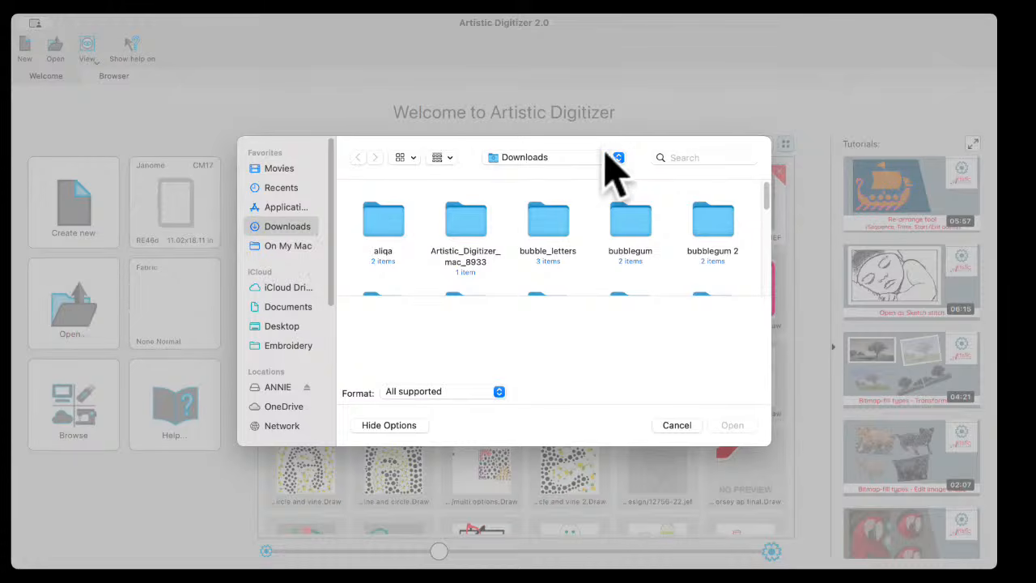
{"action": "left_click", "coordinate": [624, 126]}
{"action": "left_click", "coordinate": [289, 347]}
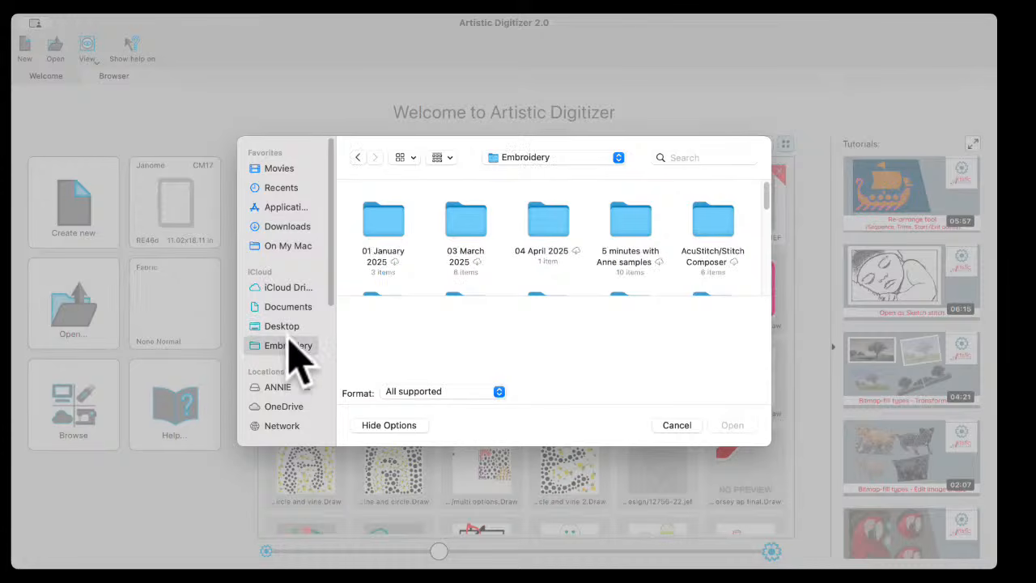
{"action": "double_click", "coordinate": [382, 234]}
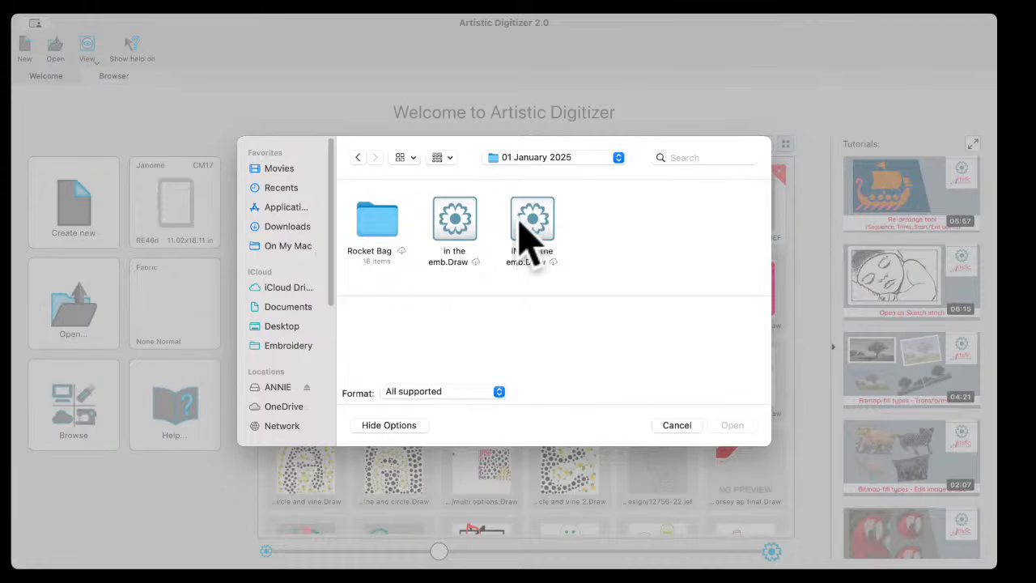
{"action": "left_click", "coordinate": [459, 234]}
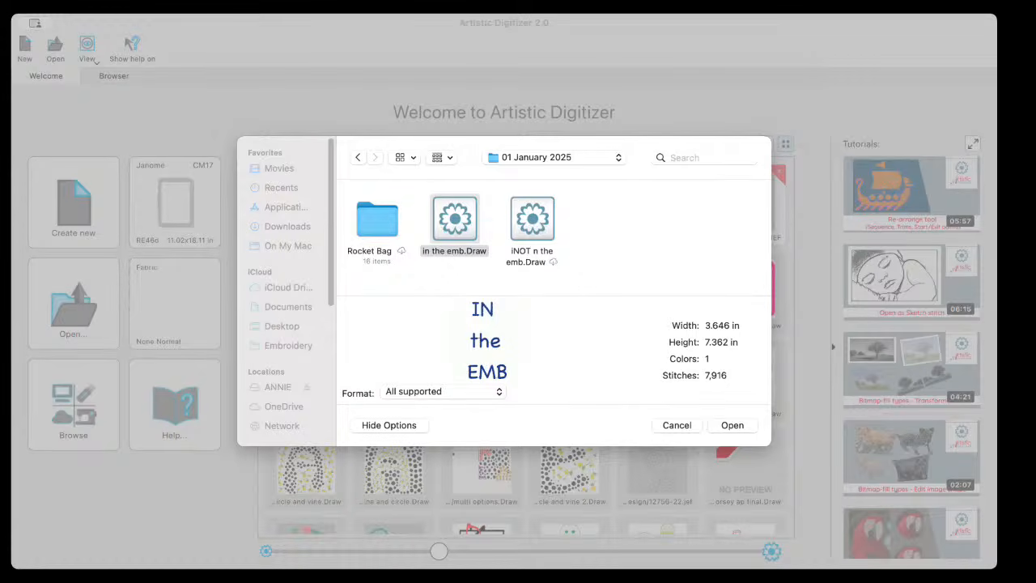
{"action": "left_click", "coordinate": [617, 488]}
{"action": "left_click", "coordinate": [734, 425]}
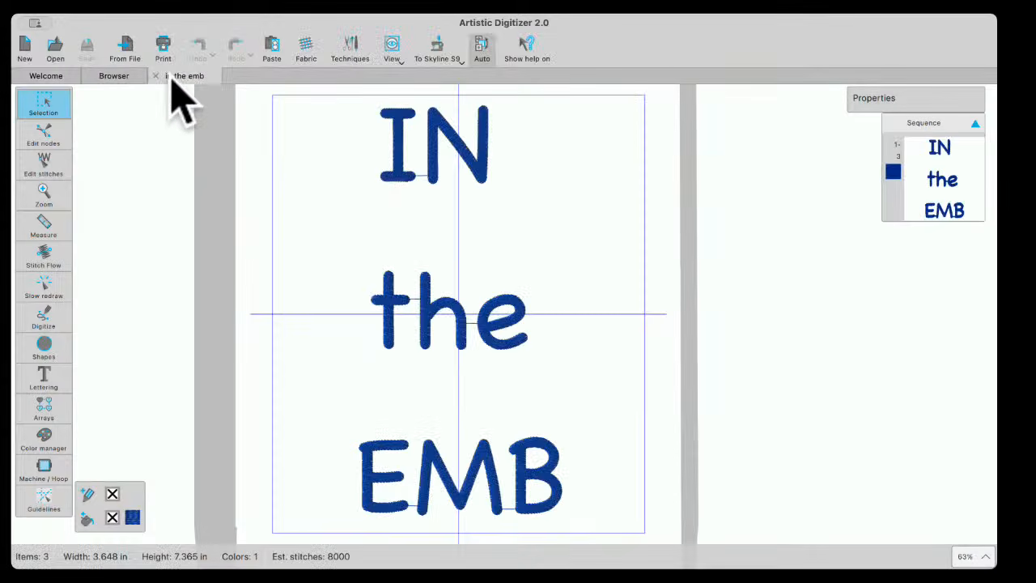
{"action": "left_click", "coordinate": [155, 75]}
{"action": "left_click", "coordinate": [57, 78]}
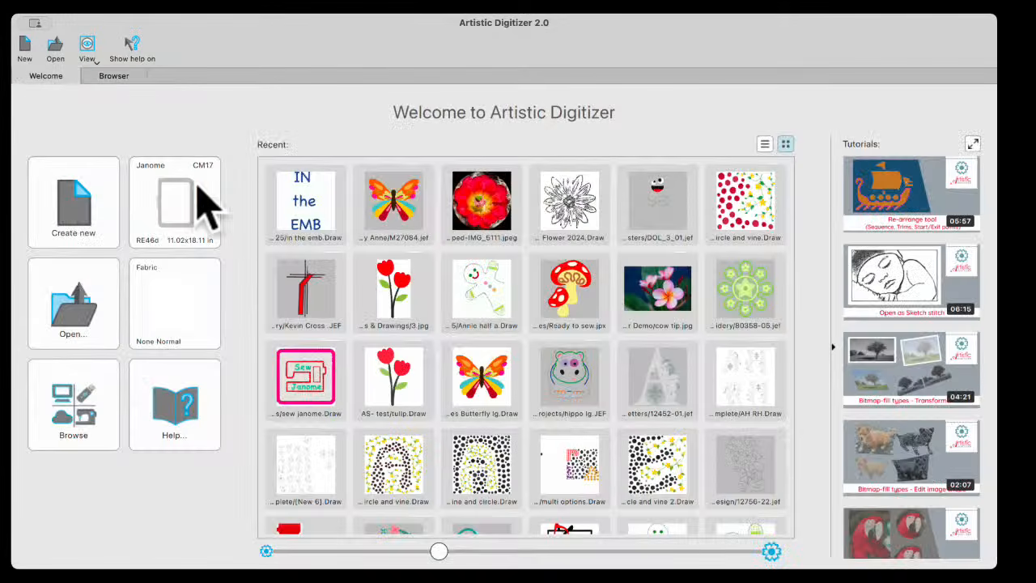
Browse the computer's folders to Documents, All Embroidery, Embrodiery Categories.
{"action": "left_click", "coordinate": [77, 404]}
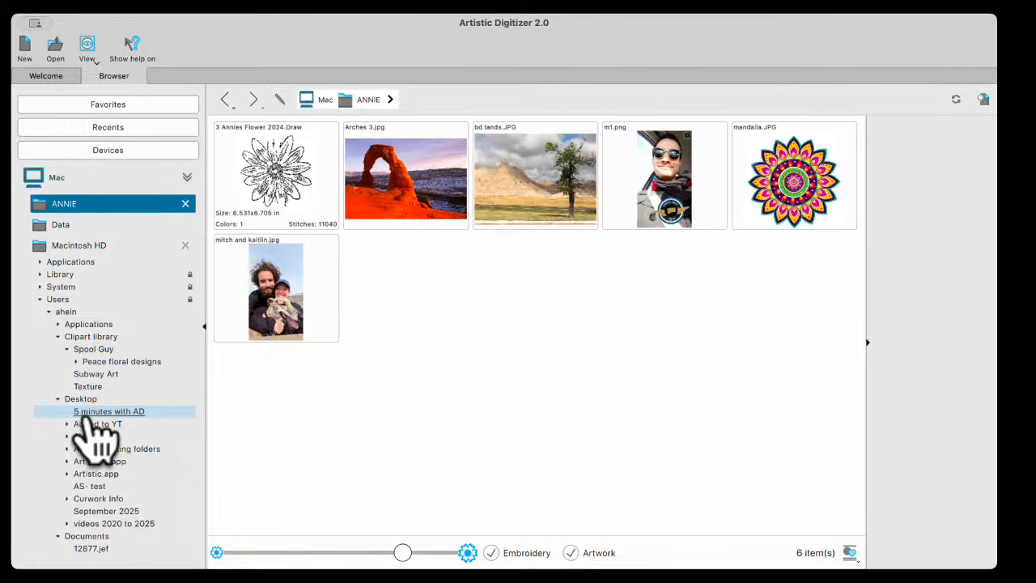
{"action": "scroll", "coordinate": [84, 441], "scroll_direction": "down", "scroll_amount": 10}
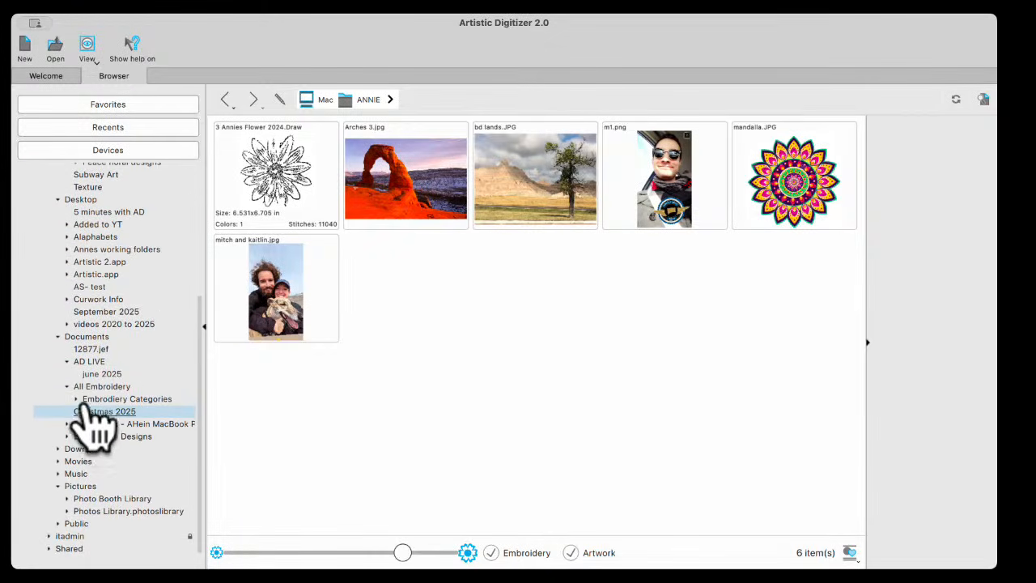
{"action": "left_click", "coordinate": [102, 401]}
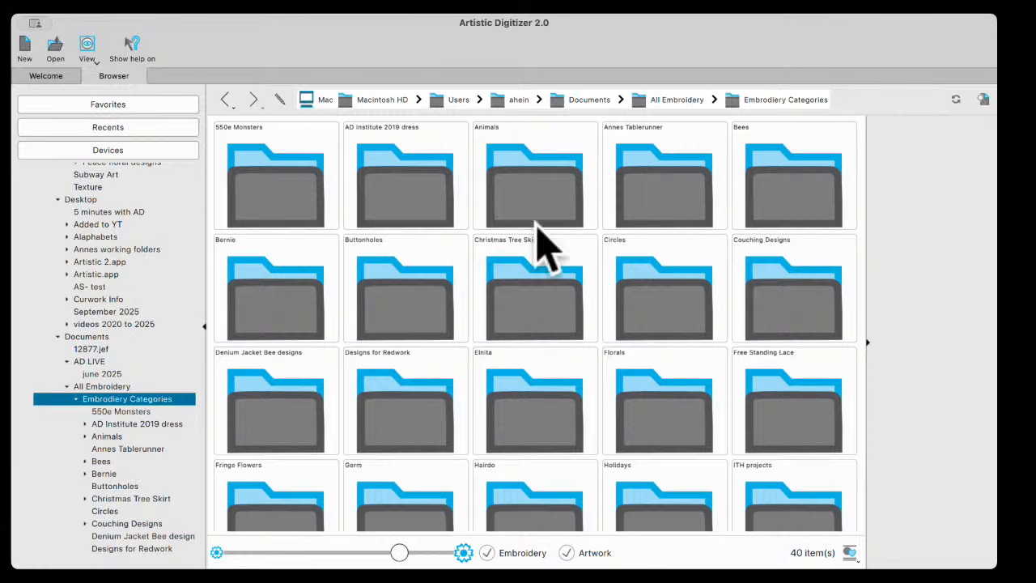
Add the Christmas Tree Skirt folder to Favorites, check the Favorites list and return to the device folders.
{"action": "right_click", "coordinate": [506, 288]}
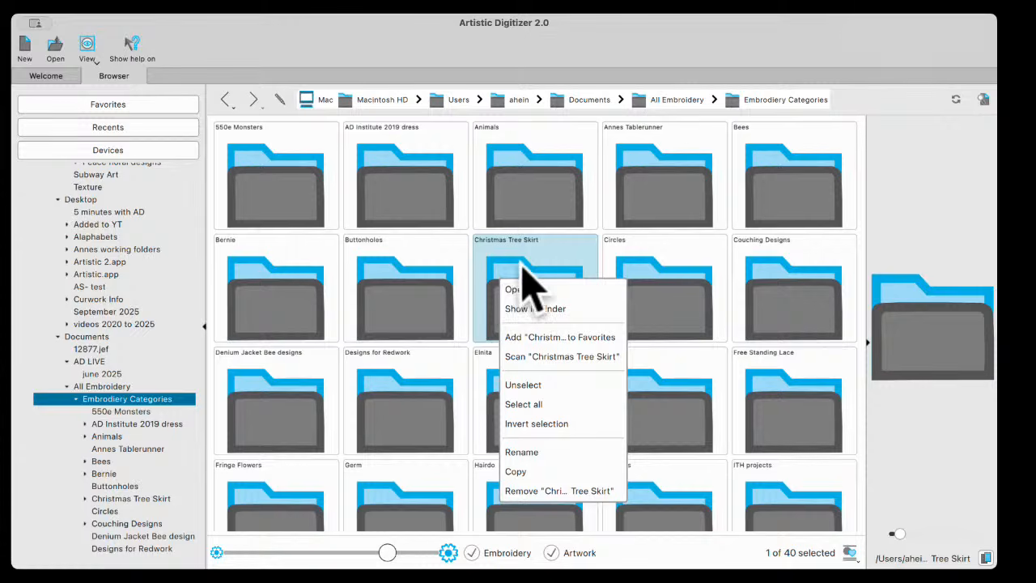
{"action": "left_click", "coordinate": [588, 339]}
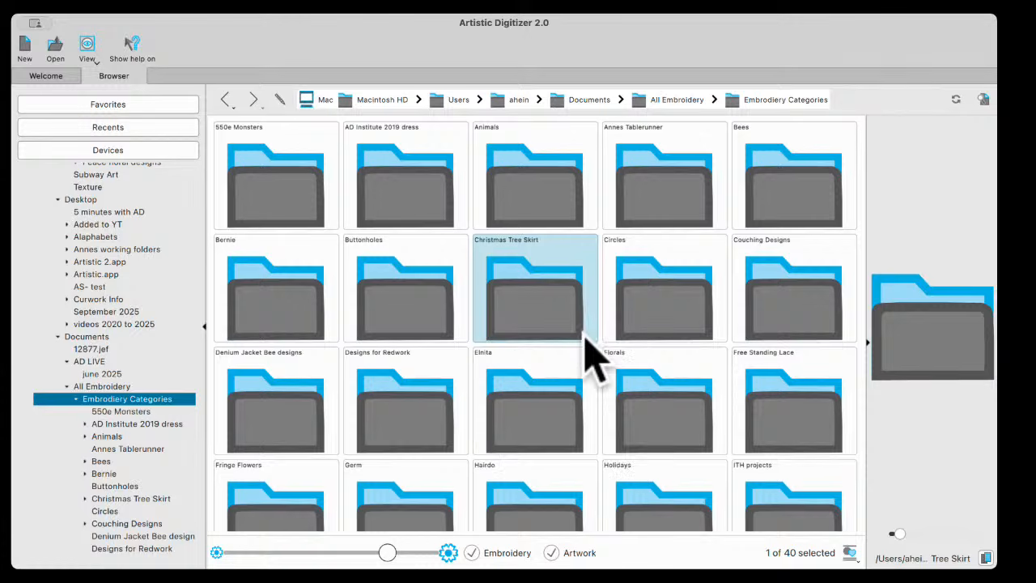
{"action": "left_click", "coordinate": [114, 109]}
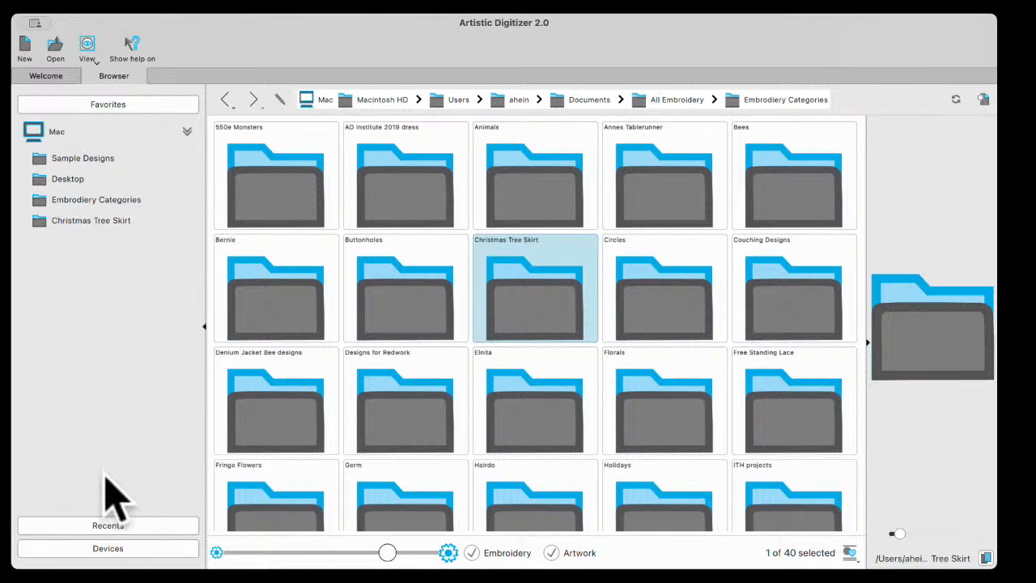
{"action": "left_click", "coordinate": [109, 550]}
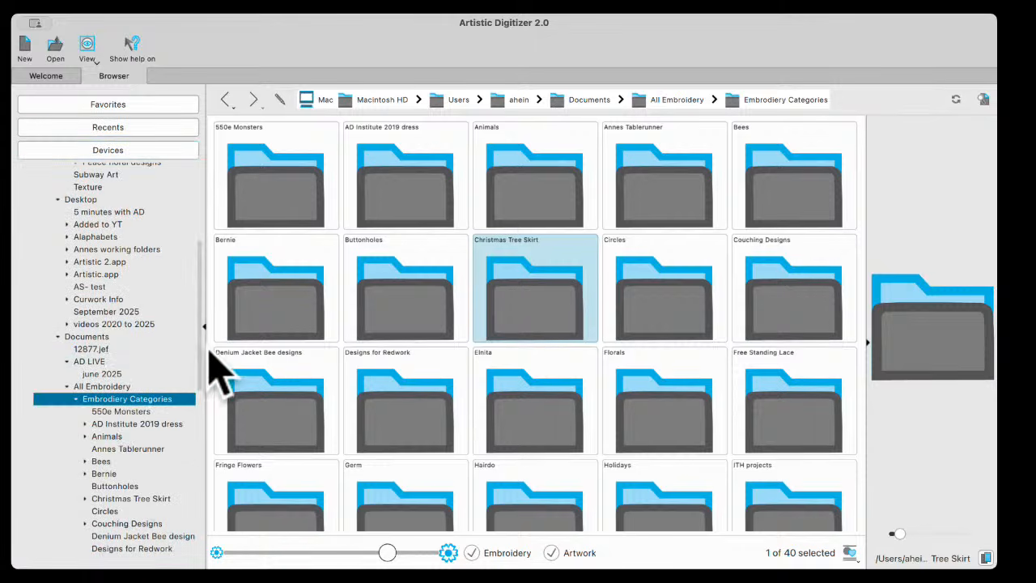
{"action": "left_click_drag", "start_coordinate": [203, 365], "coordinate": [216, 273]}
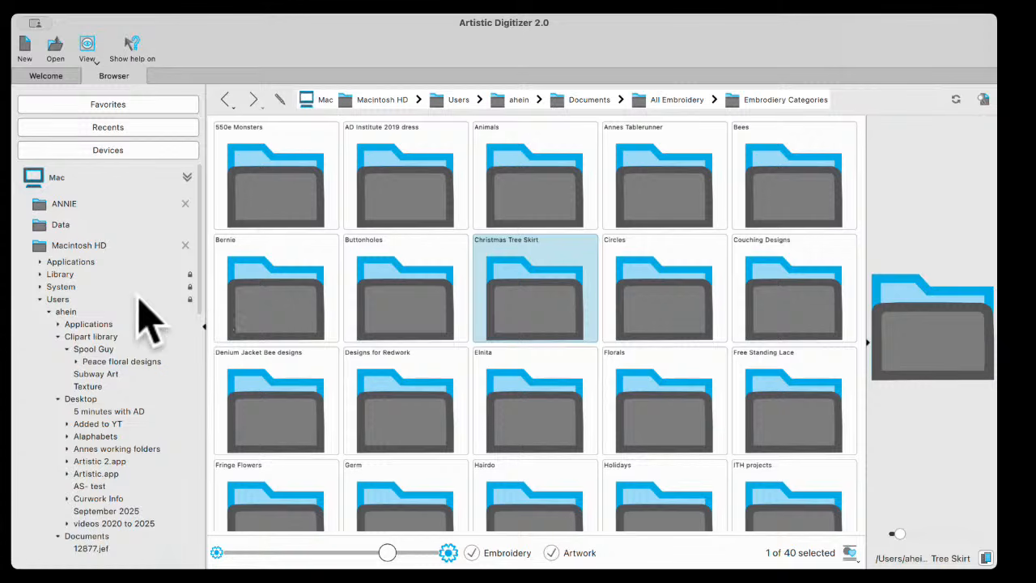
Open bd lands.JPG from the ANNIE drive as PaintStitch, cropped to the tree side of the photo at about 7.68 in wide.
{"action": "left_click", "coordinate": [42, 78]}
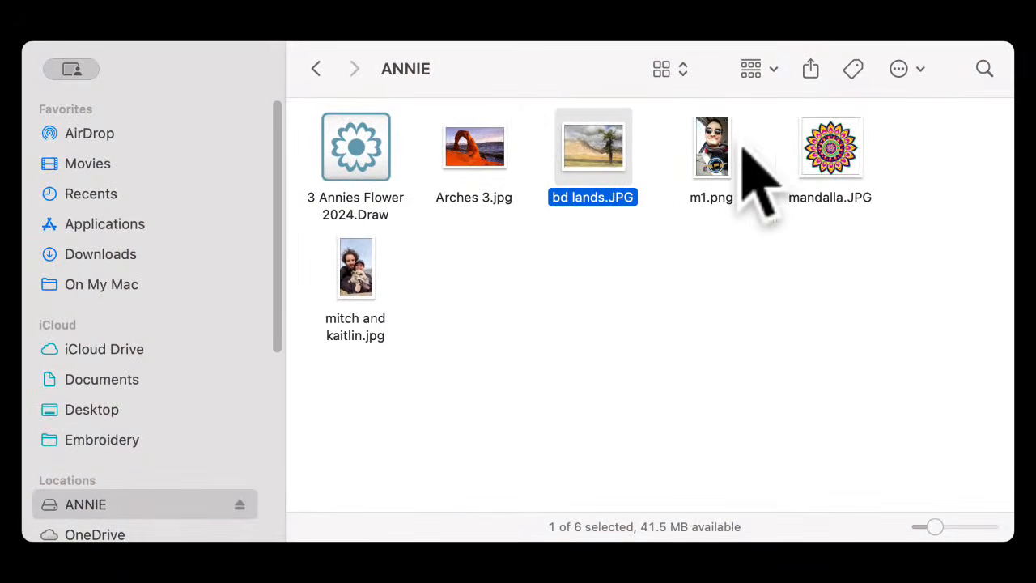
{"action": "left_click", "coordinate": [596, 157]}
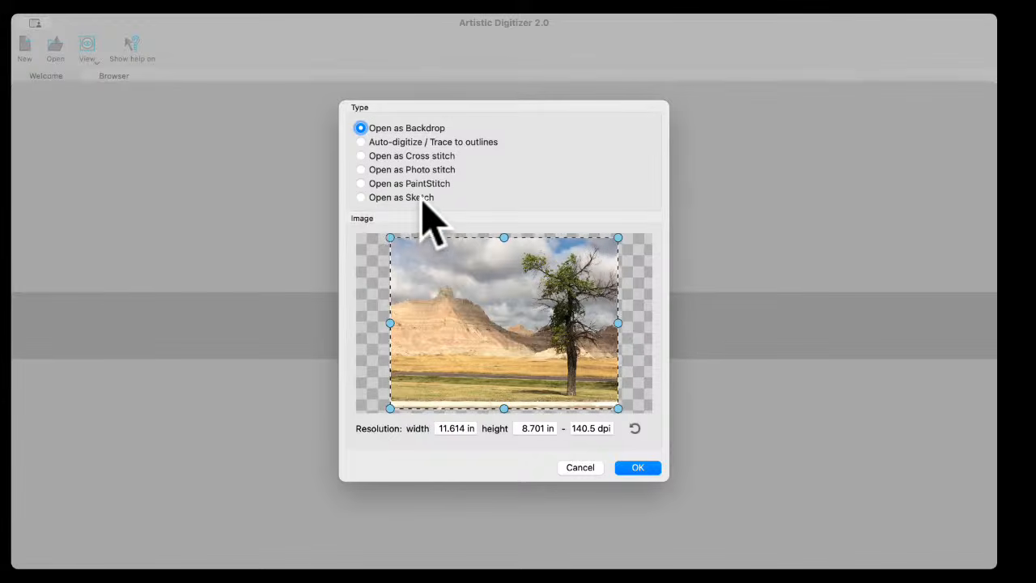
{"action": "left_click", "coordinate": [361, 184]}
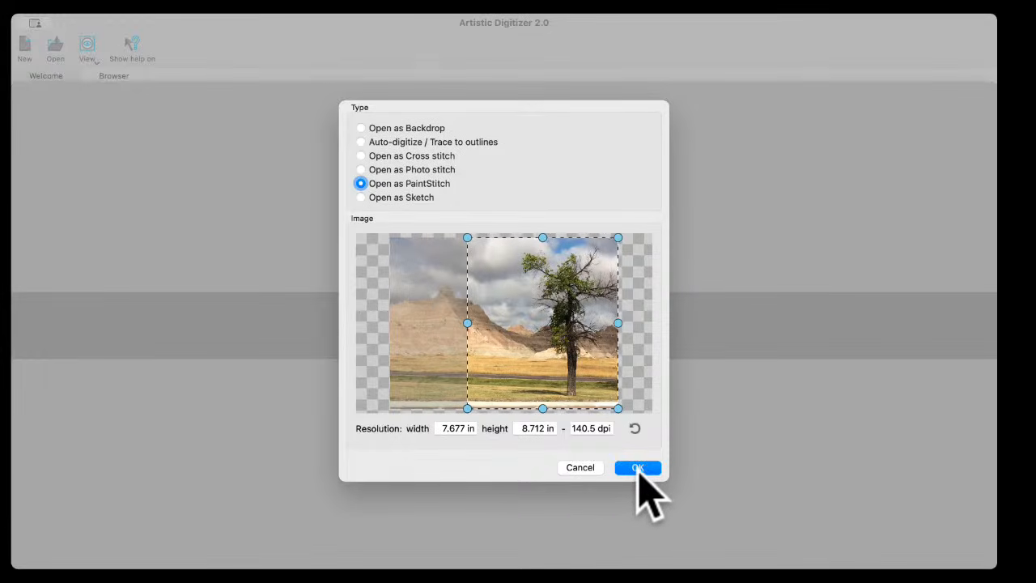
{"action": "left_click", "coordinate": [638, 469]}
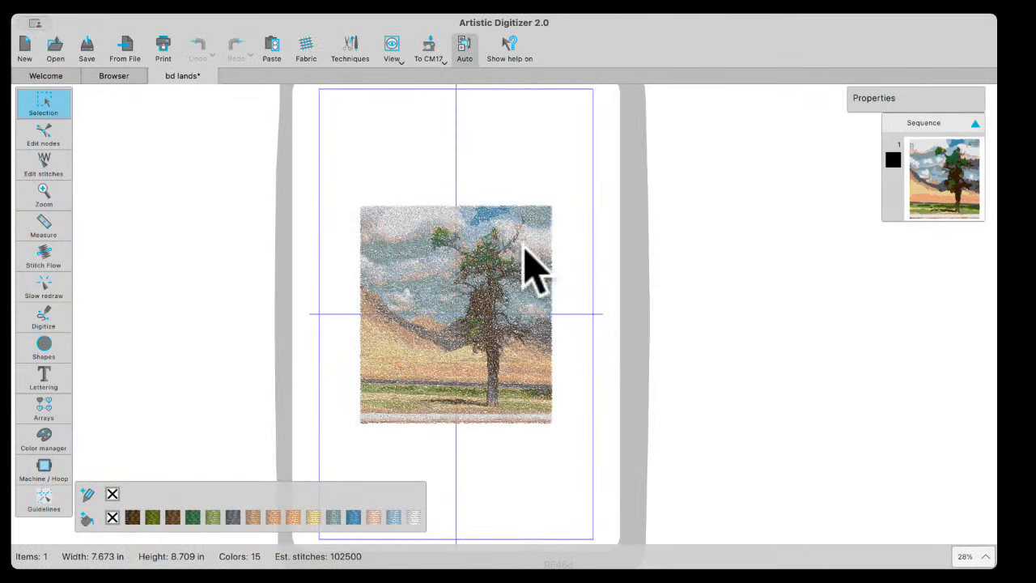
Select the PaintStitch design and look through its available thread palettes, keeping JANOME.
{"action": "scroll", "coordinate": [456, 352], "scroll_direction": "up", "scroll_amount": 5}
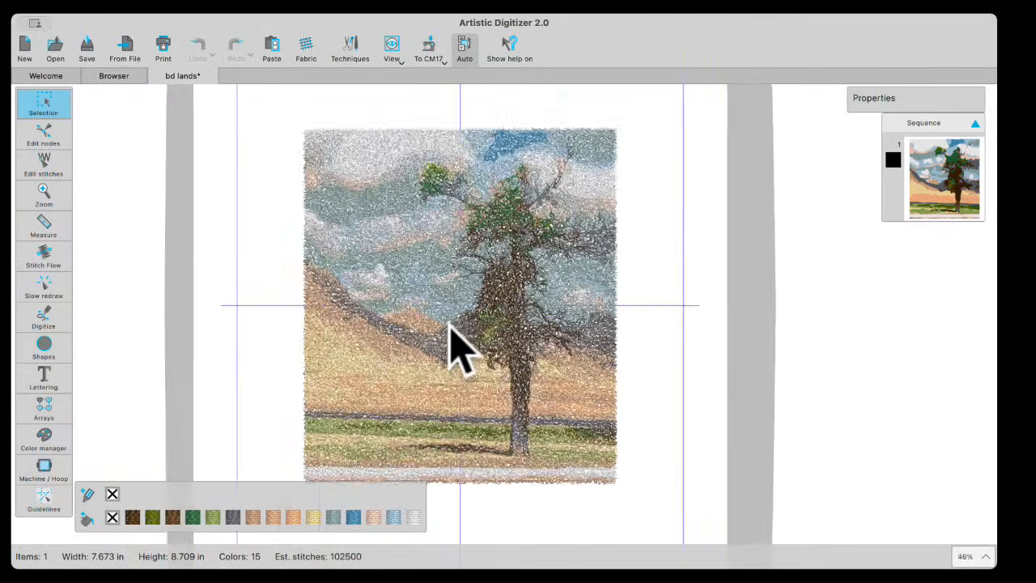
{"action": "scroll", "coordinate": [455, 350], "scroll_direction": "down", "scroll_amount": 2}
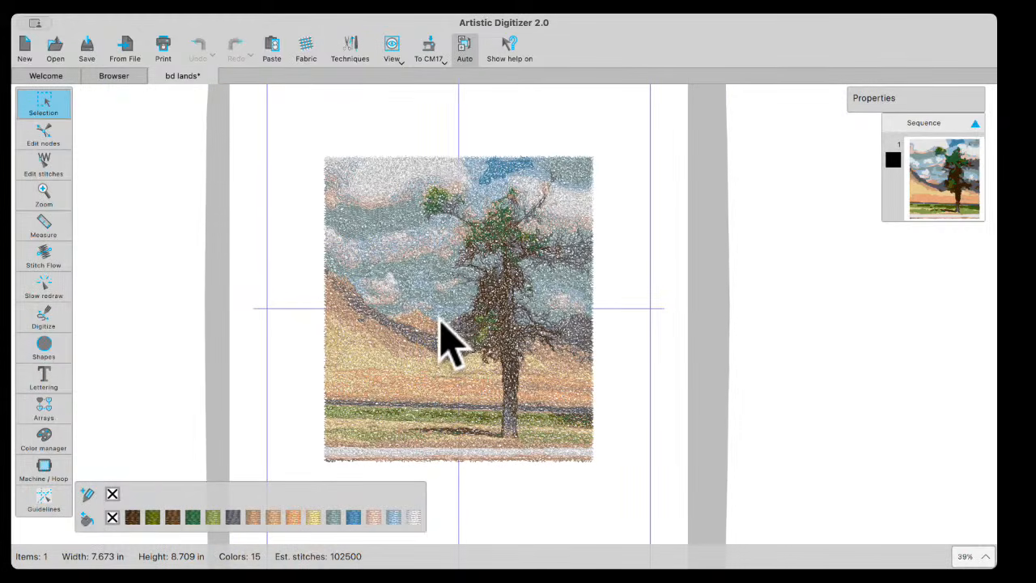
{"action": "left_click", "coordinate": [947, 193]}
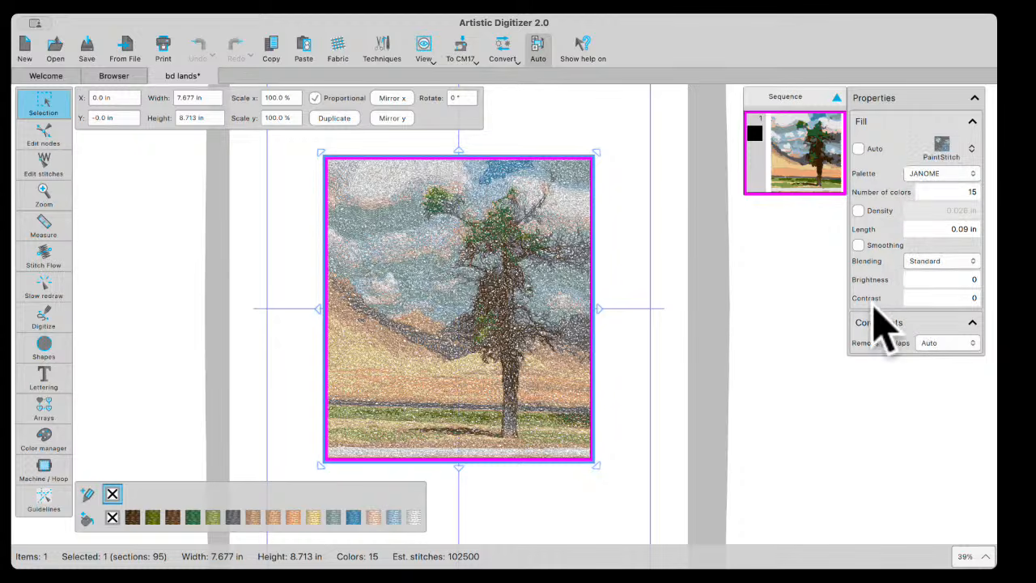
{"action": "left_click", "coordinate": [944, 191]}
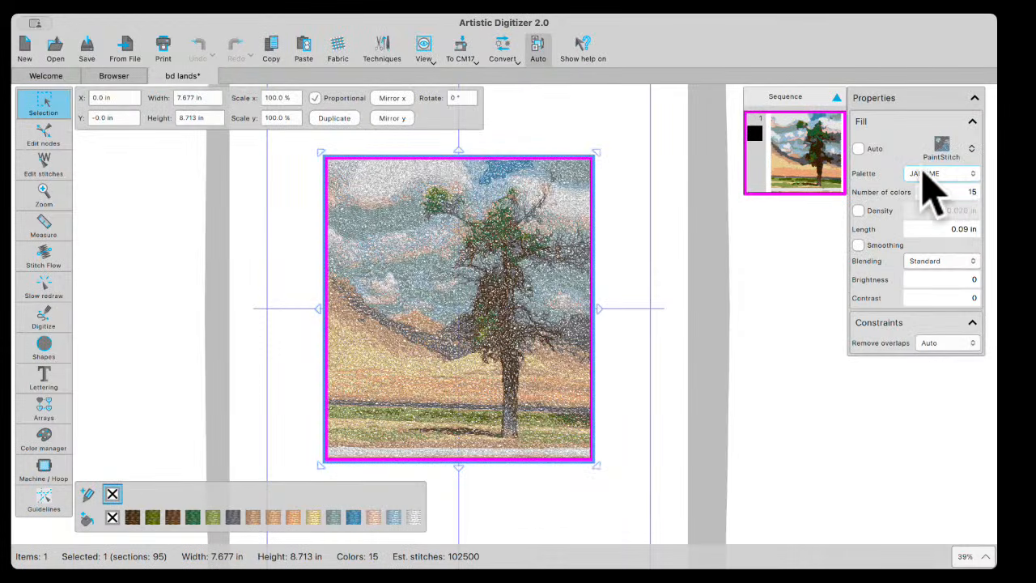
{"action": "left_click", "coordinate": [976, 177]}
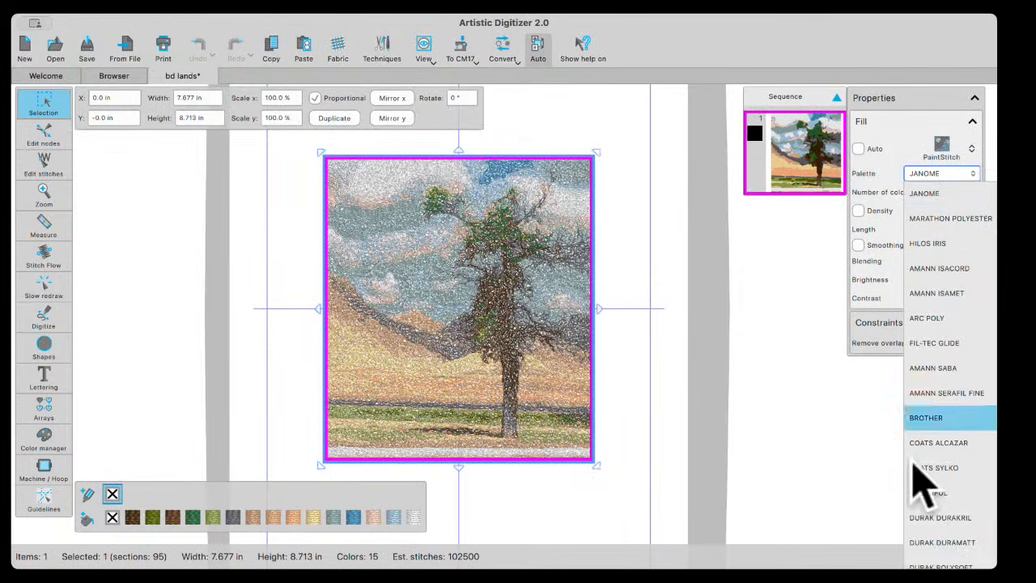
{"action": "left_click", "coordinate": [914, 174]}
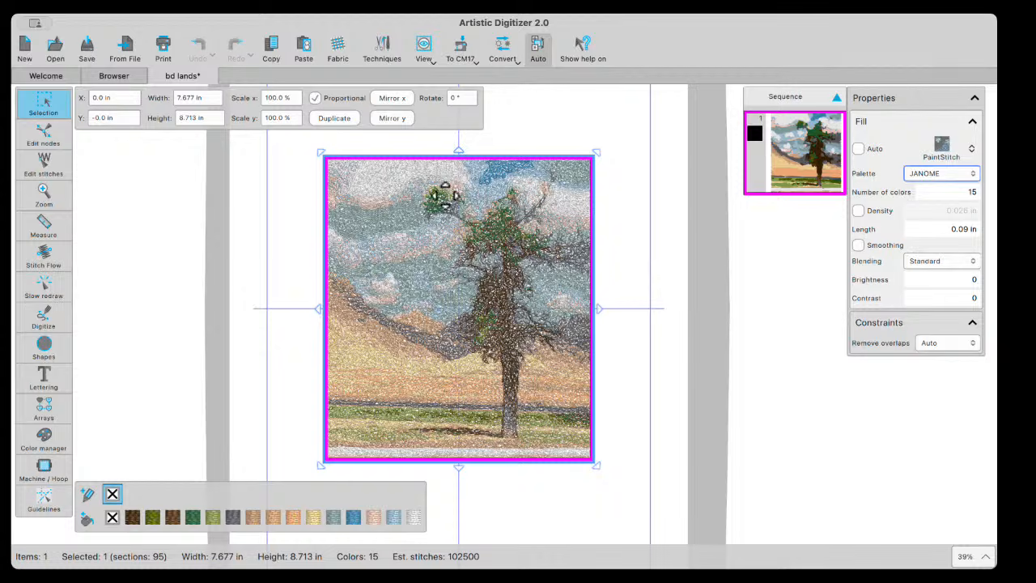
Scale the design down to about 6.75 by 7.66 in and move its upper-left node inward in Edit nodes.
{"action": "left_click_drag", "start_coordinate": [567, 180], "coordinate": [534, 224]}
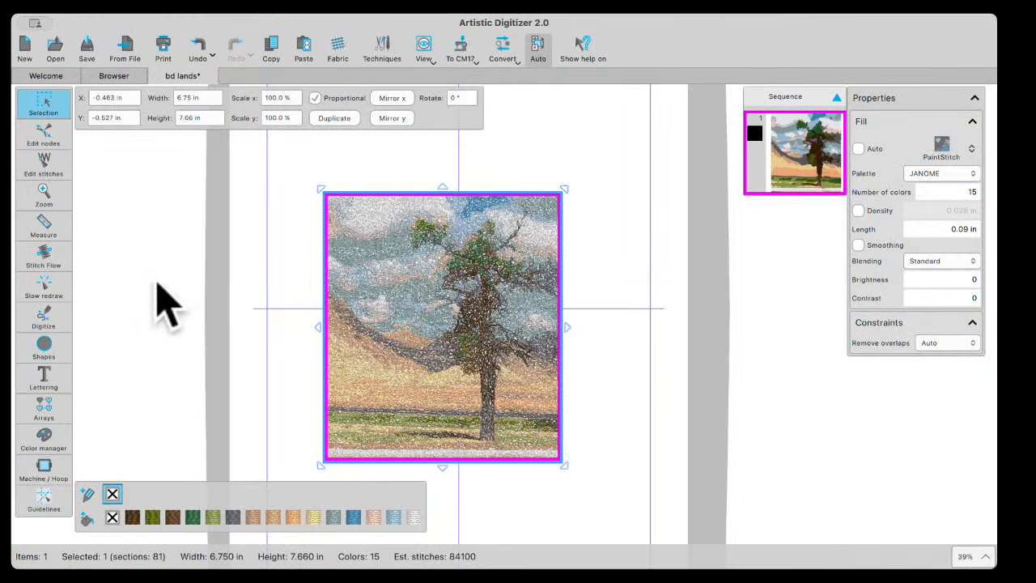
{"action": "left_click", "coordinate": [45, 137]}
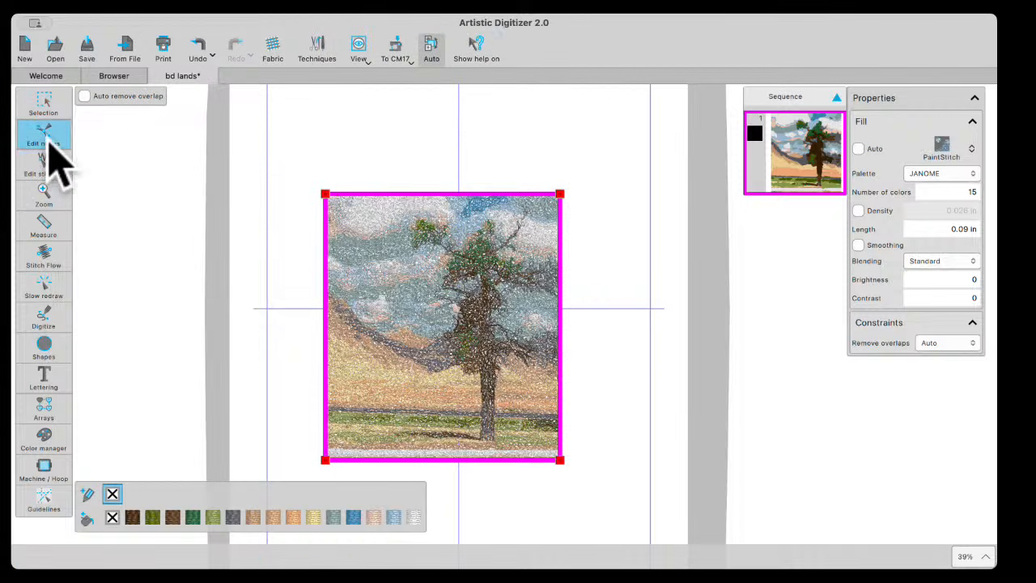
{"action": "left_click_drag", "start_coordinate": [326, 195], "coordinate": [396, 204]}
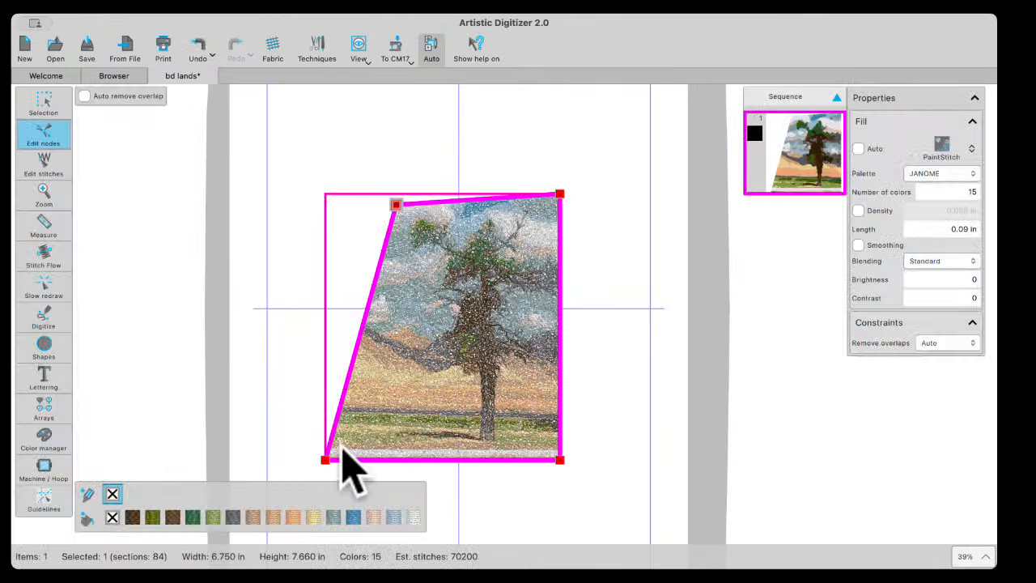
Add a node to the slanted left edge of the outline and pull it outward to curve that edge.
{"action": "right_click", "coordinate": [367, 314]}
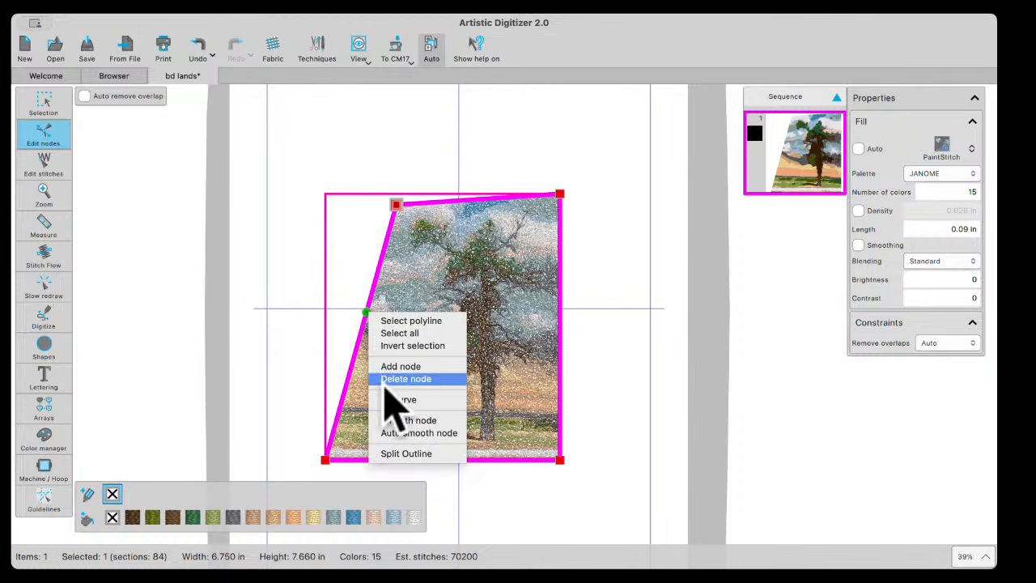
{"action": "left_click", "coordinate": [458, 363]}
{"action": "left_click_drag", "start_coordinate": [367, 313], "coordinate": [315, 336]}
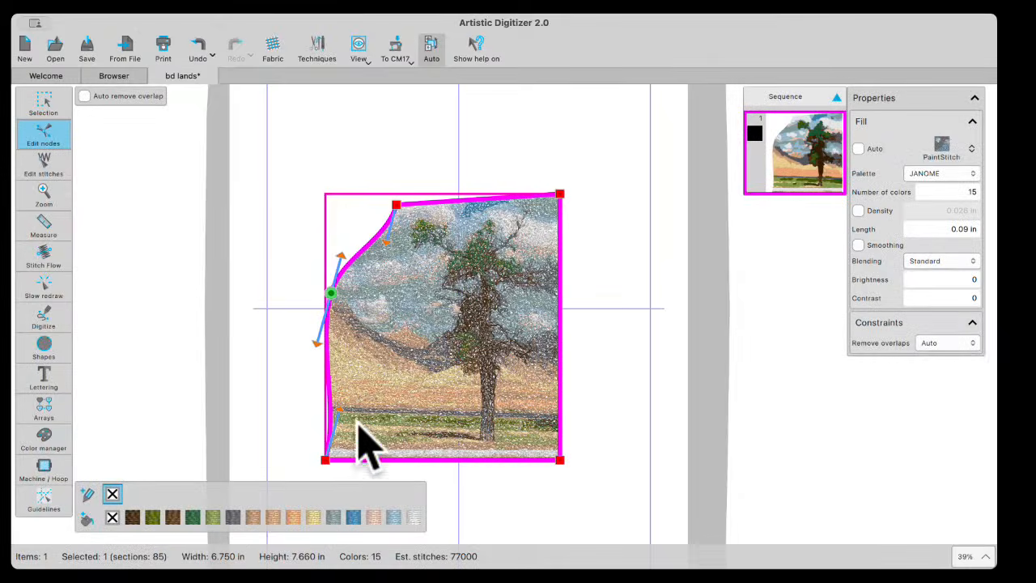
{"action": "left_click", "coordinate": [420, 490]}
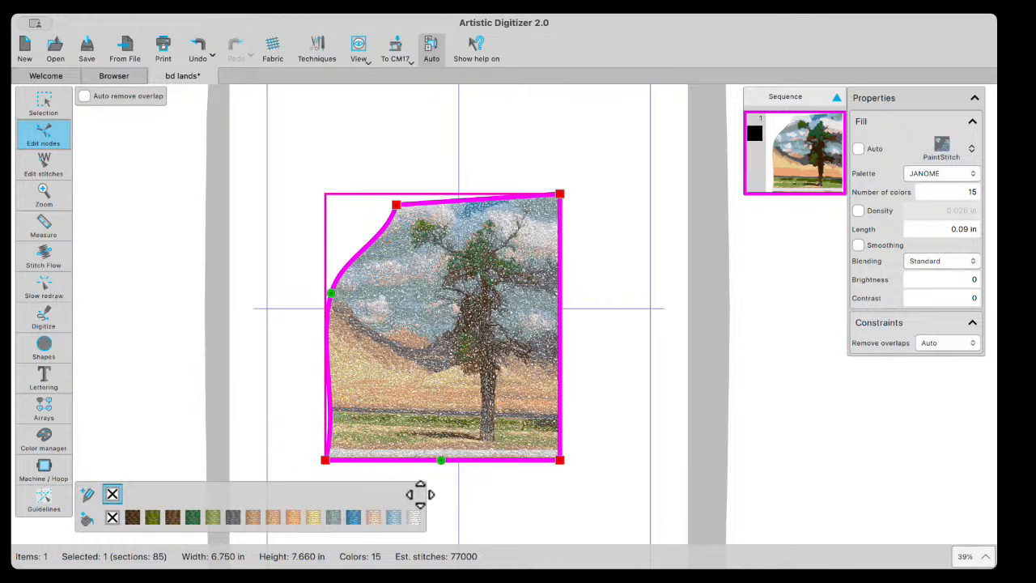
Add a node to the bottom edge of the outline and stretch its handles to form an S-shaped curve.
{"action": "right_click", "coordinate": [445, 460]}
{"action": "left_click", "coordinate": [469, 515]}
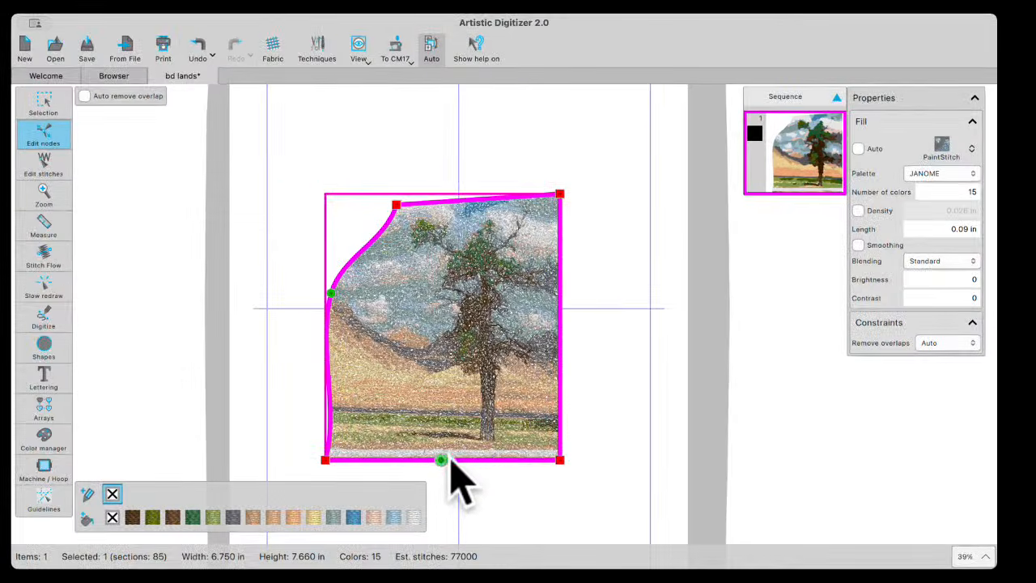
{"action": "mouse_move", "coordinate": [450, 458]}
{"action": "left_mouse_down"}
{"action": "mouse_move", "coordinate": [469, 421]}
{"action": "mouse_move", "coordinate": [458, 472]}
{"action": "left_mouse_up"}
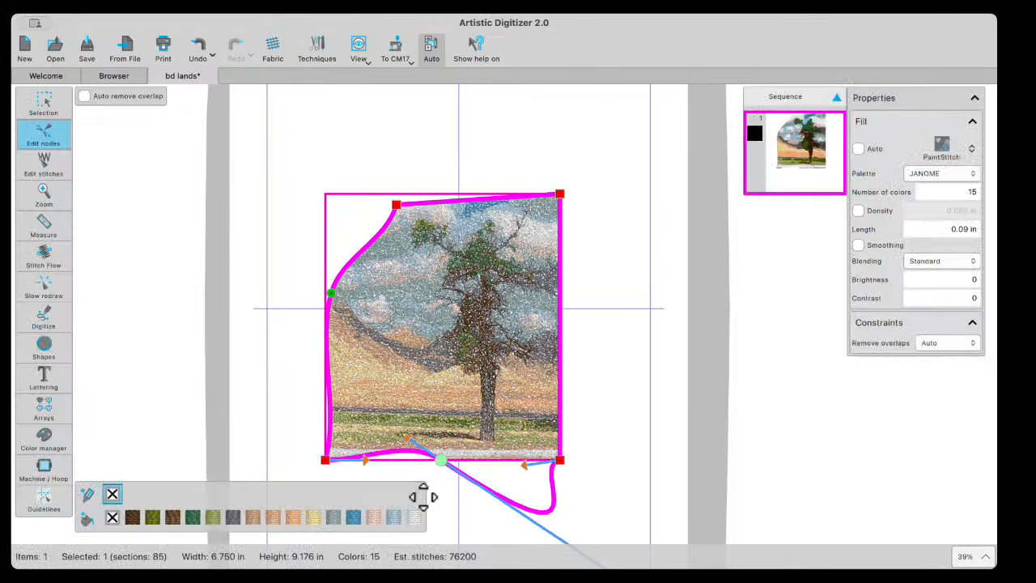
{"action": "left_click_drag", "start_coordinate": [398, 439], "coordinate": [310, 372]}
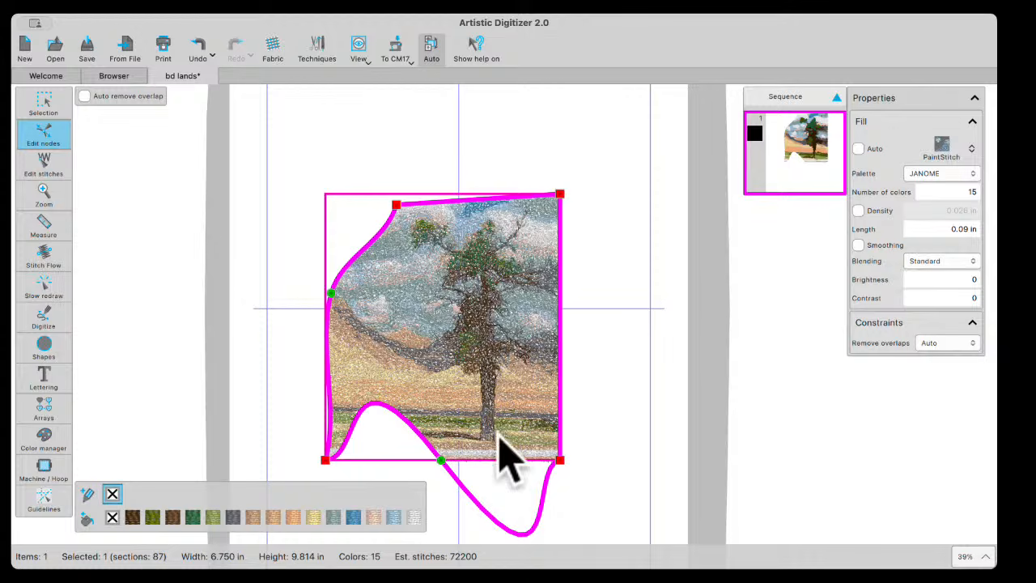
Move the outline's lower-right corner node slightly inward and reshape the bottom curve so it arches up beside that corner.
{"action": "left_click_drag", "start_coordinate": [559, 460], "coordinate": [514, 411]}
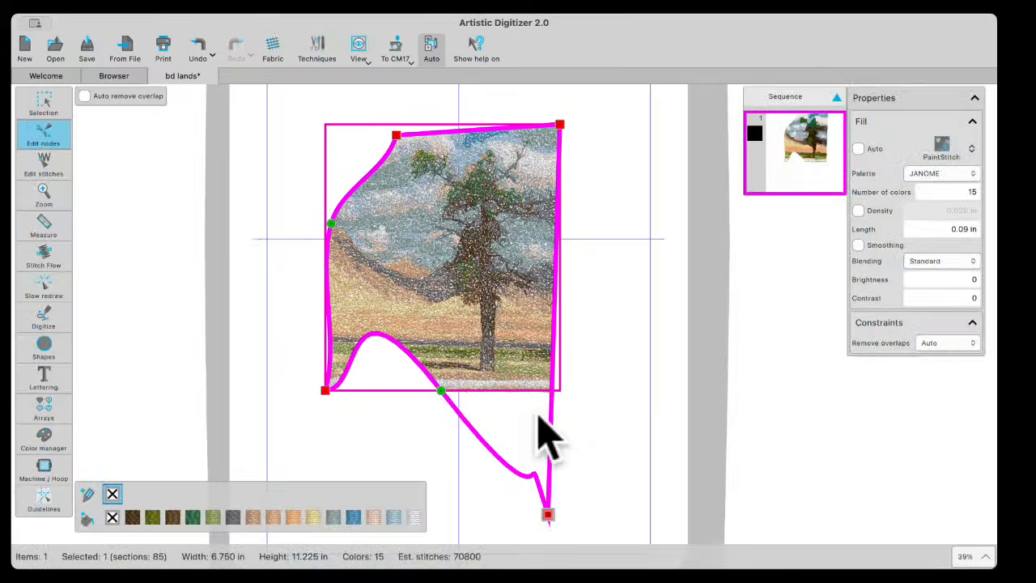
{"action": "left_click_drag", "start_coordinate": [548, 516], "coordinate": [547, 383]}
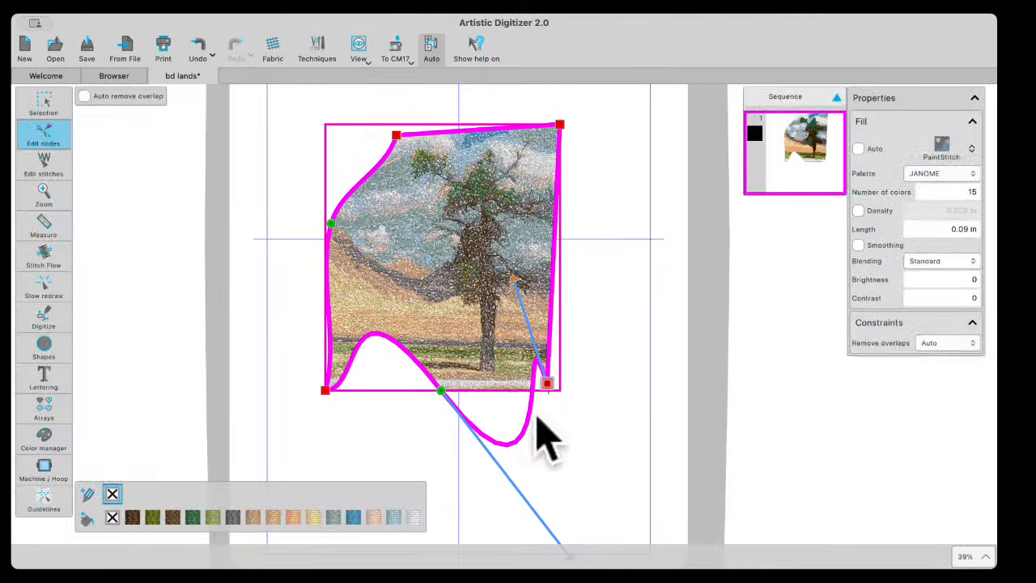
{"action": "scroll", "coordinate": [549, 492], "scroll_direction": "up", "scroll_amount": 2}
{"action": "scroll", "coordinate": [550, 487], "scroll_direction": "down", "scroll_amount": 4}
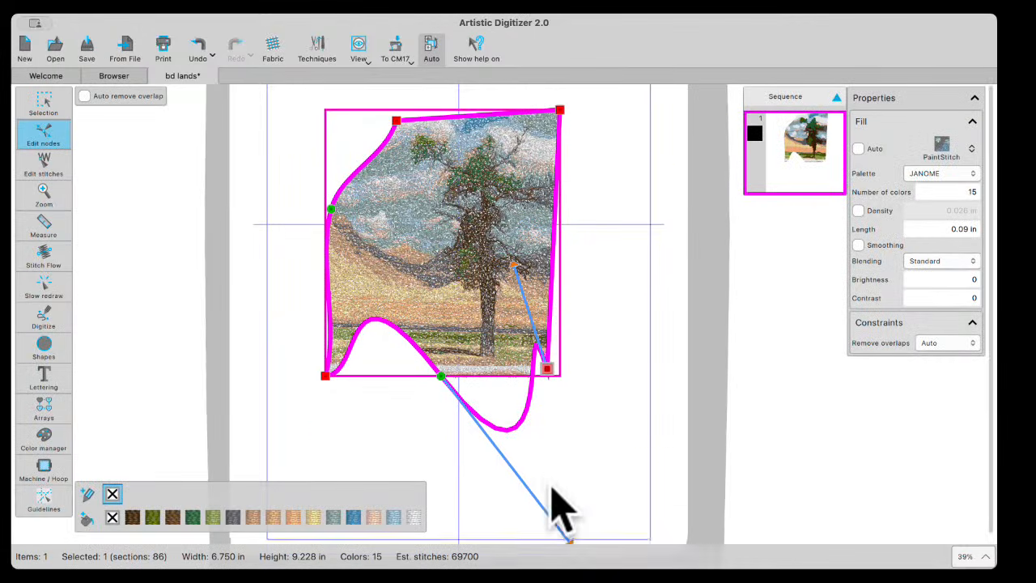
{"action": "left_click_drag", "start_coordinate": [569, 483], "coordinate": [506, 320]}
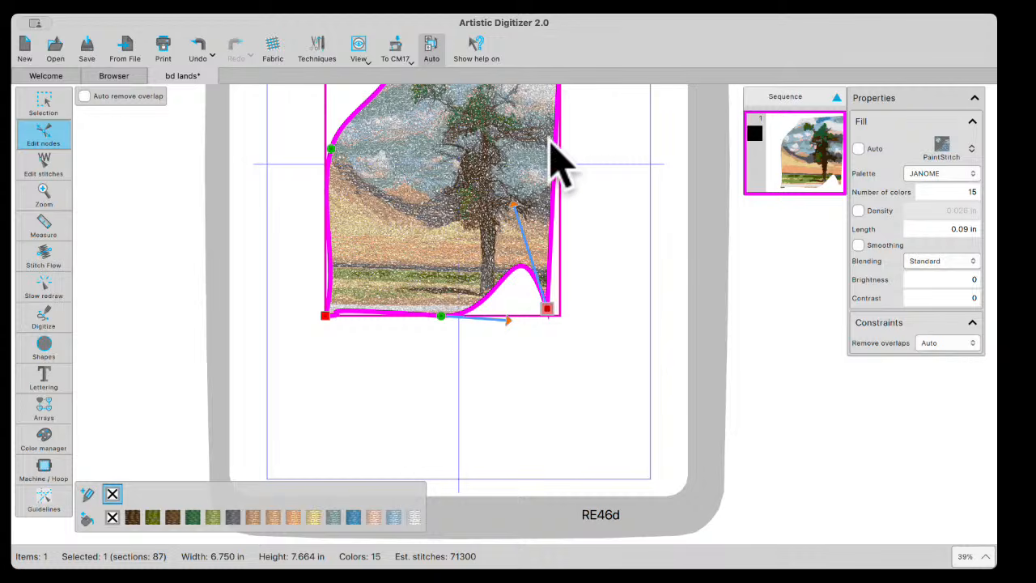
Close the bd lands design without saving.
{"action": "scroll", "coordinate": [608, 180], "scroll_direction": "up", "scroll_amount": 1}
{"action": "scroll", "coordinate": [611, 191], "scroll_direction": "up", "scroll_amount": 5}
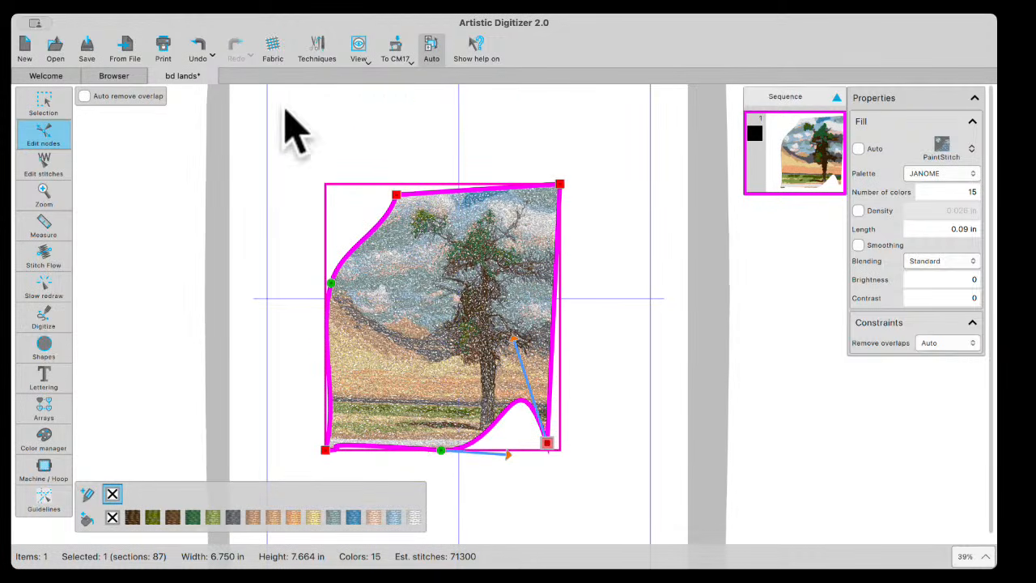
{"action": "left_click", "coordinate": [157, 76]}
{"action": "left_click", "coordinate": [468, 313]}
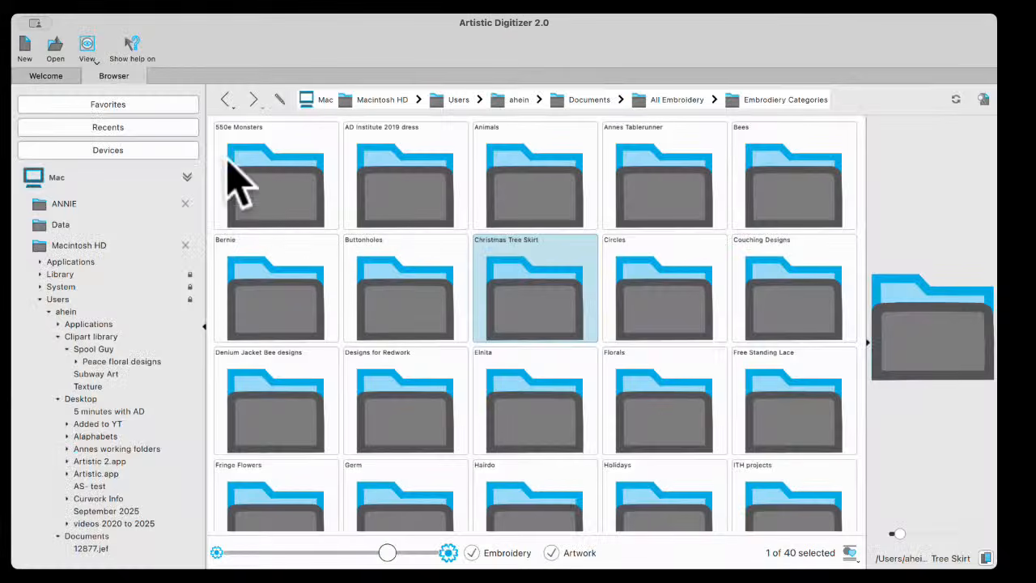
Open the 12382-10 design from the Damask Collection folder in Embroidery.
{"action": "left_click", "coordinate": [45, 77]}
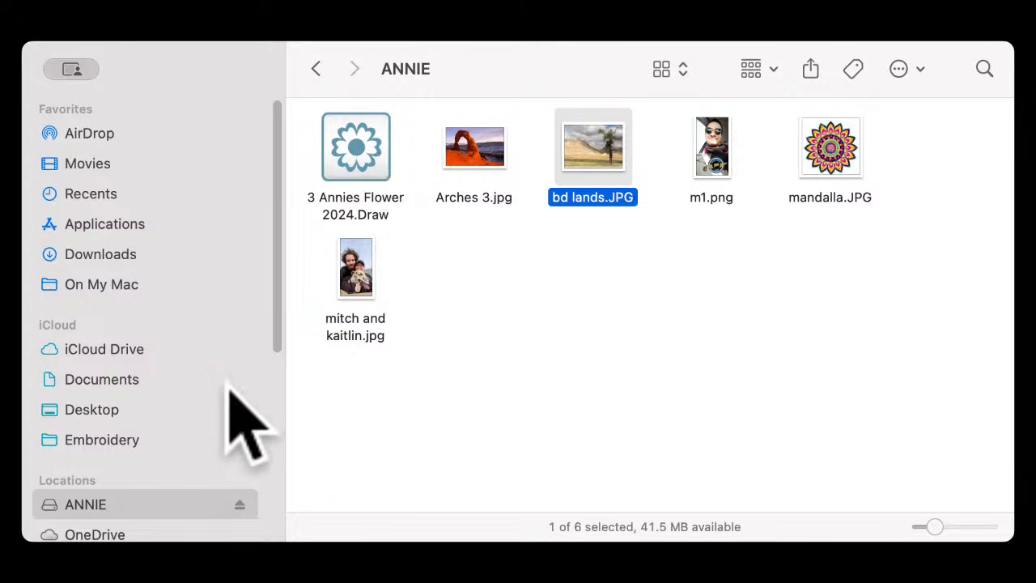
{"action": "left_click", "coordinate": [105, 441]}
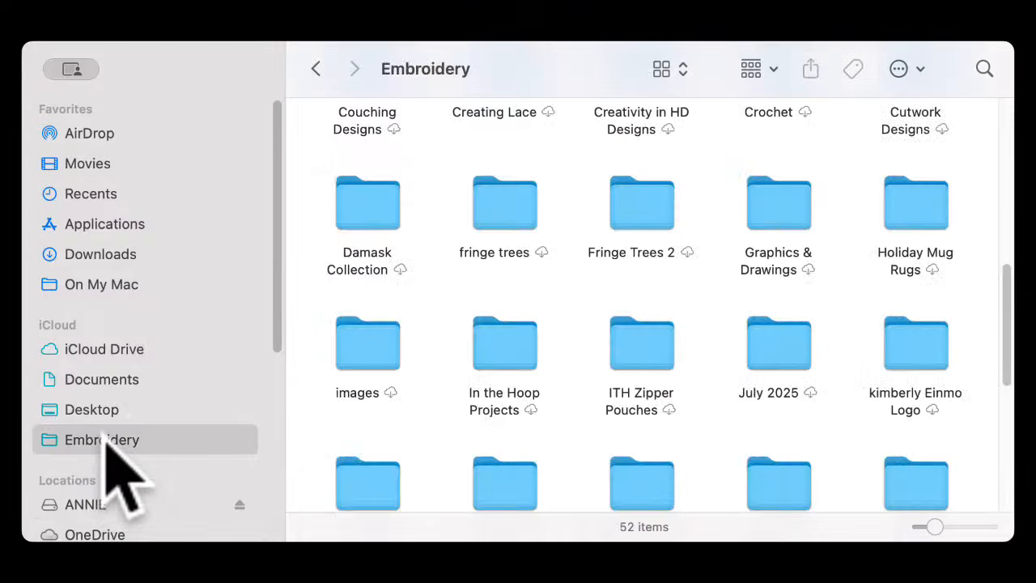
{"action": "double_click", "coordinate": [358, 223]}
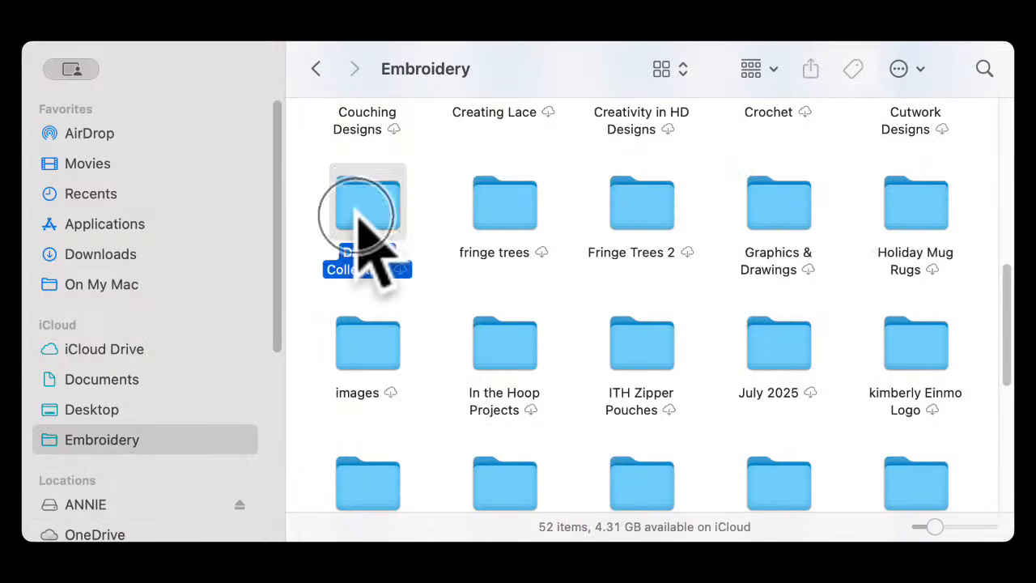
{"action": "left_click", "coordinate": [361, 150]}
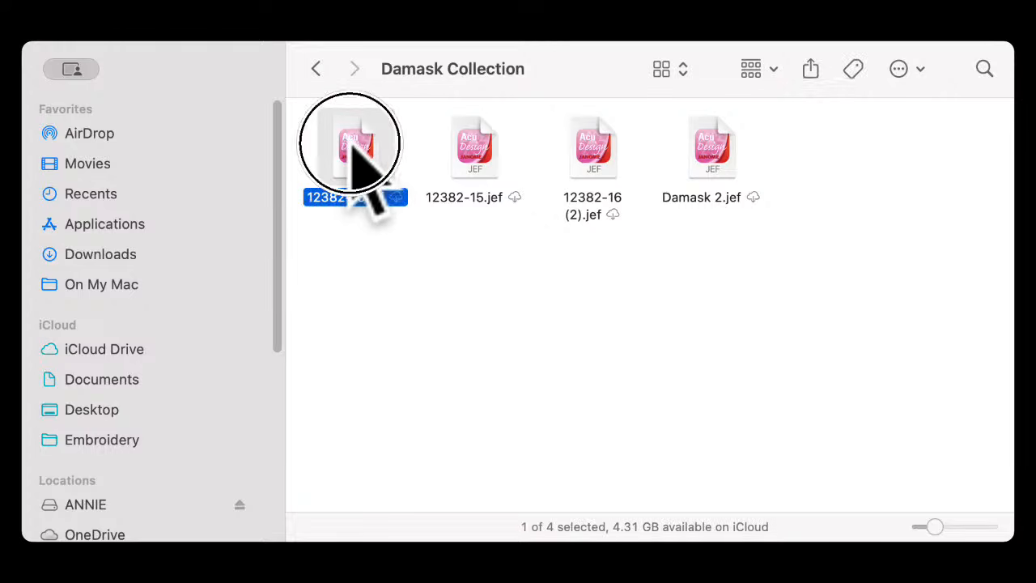
{"action": "double_click", "coordinate": [362, 154]}
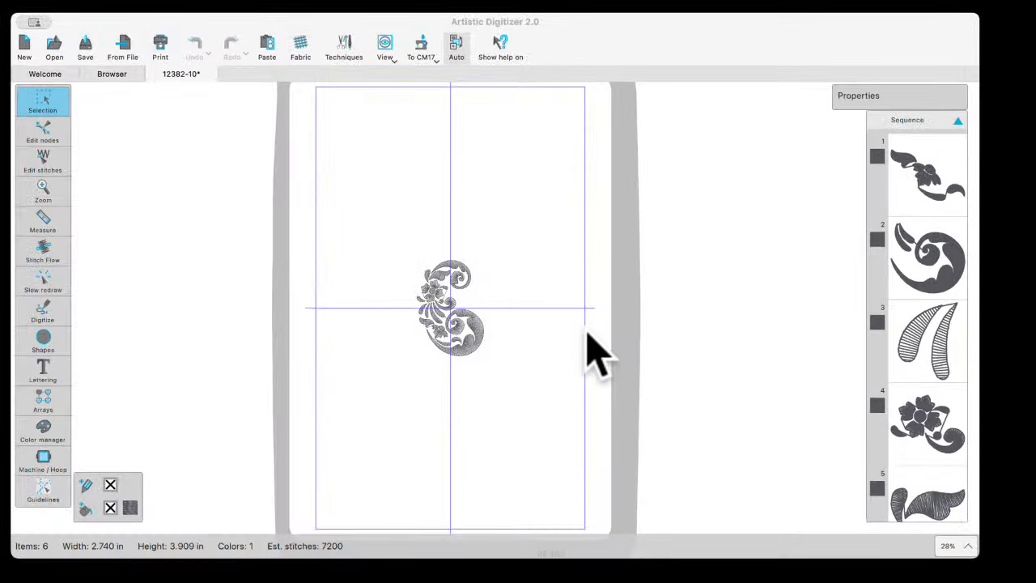
Close the 12382-10 design without saving.
{"action": "left_click", "coordinate": [359, 226]}
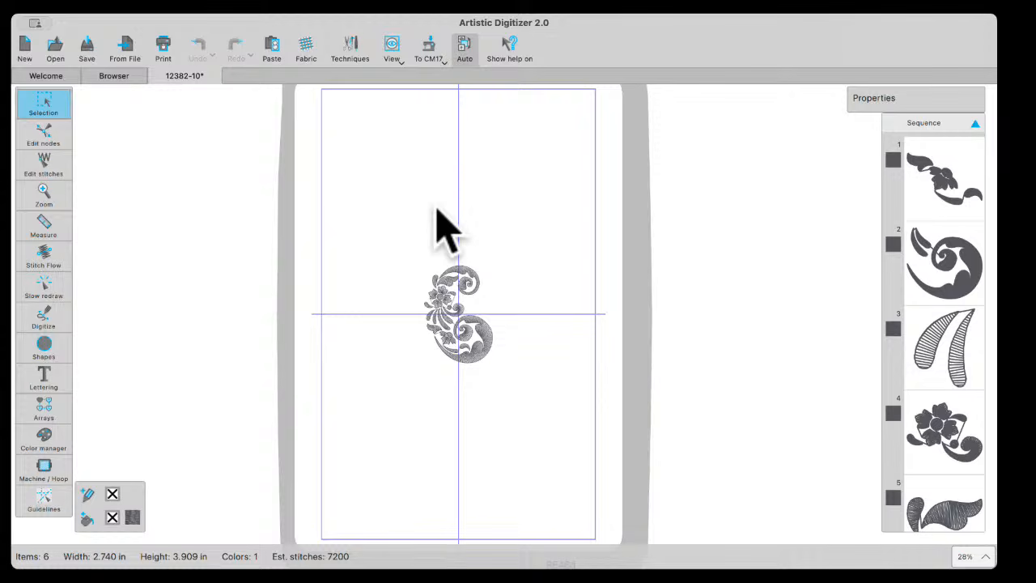
{"action": "left_click", "coordinate": [153, 76]}
{"action": "left_click", "coordinate": [461, 314]}
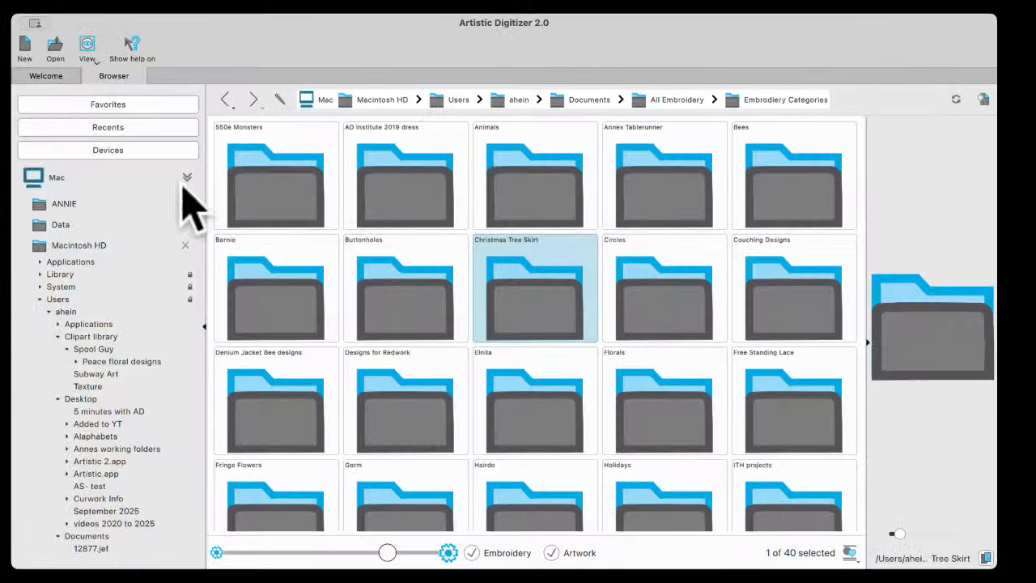
From the Welcome page, choose the Janome CM17 machine with the RE46d 11.02x18.11 in hoop.
{"action": "left_click", "coordinate": [46, 77]}
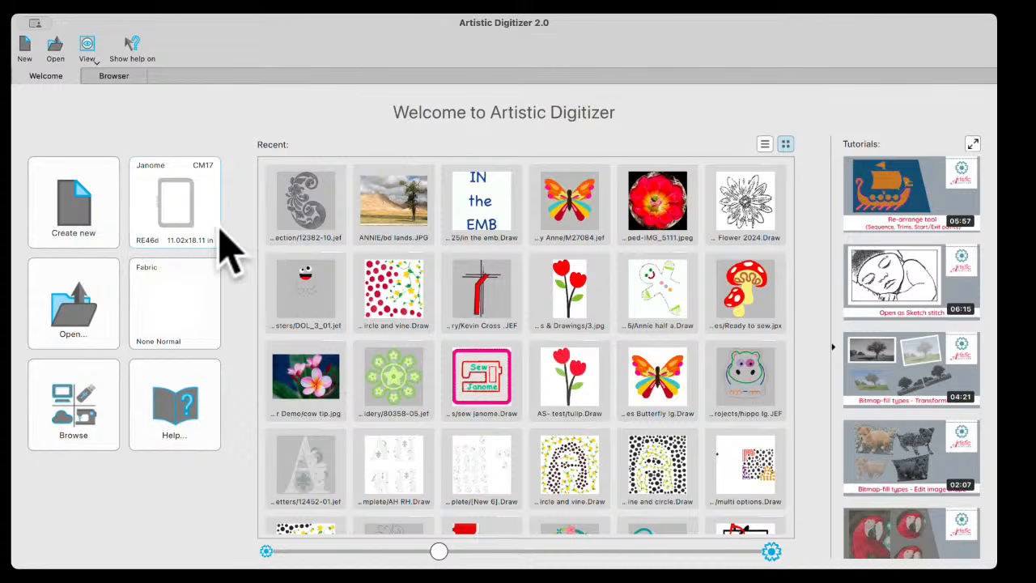
{"action": "left_click", "coordinate": [185, 215]}
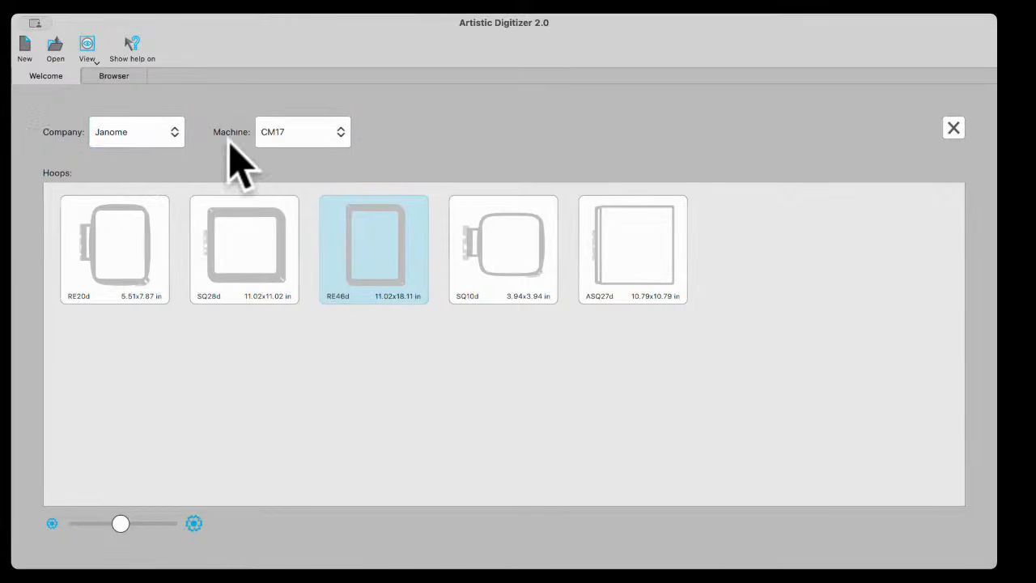
{"action": "left_click", "coordinate": [344, 136]}
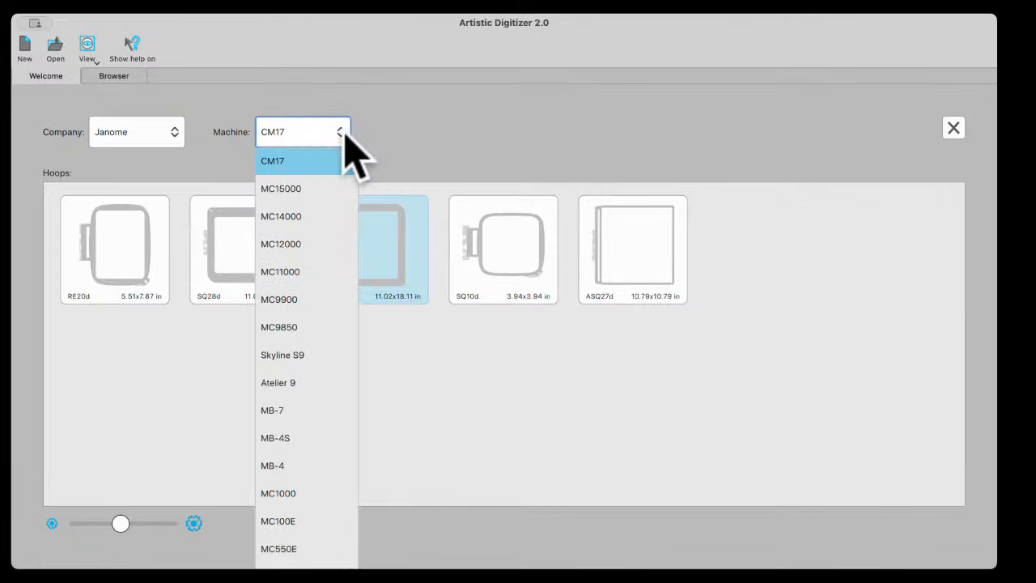
{"action": "left_click", "coordinate": [327, 161]}
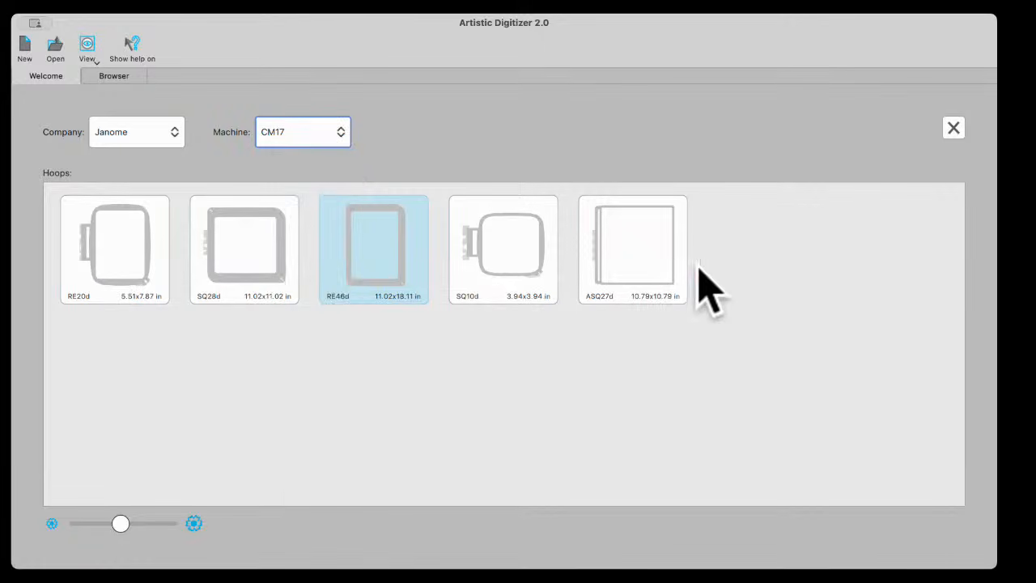
{"action": "left_click", "coordinate": [389, 261]}
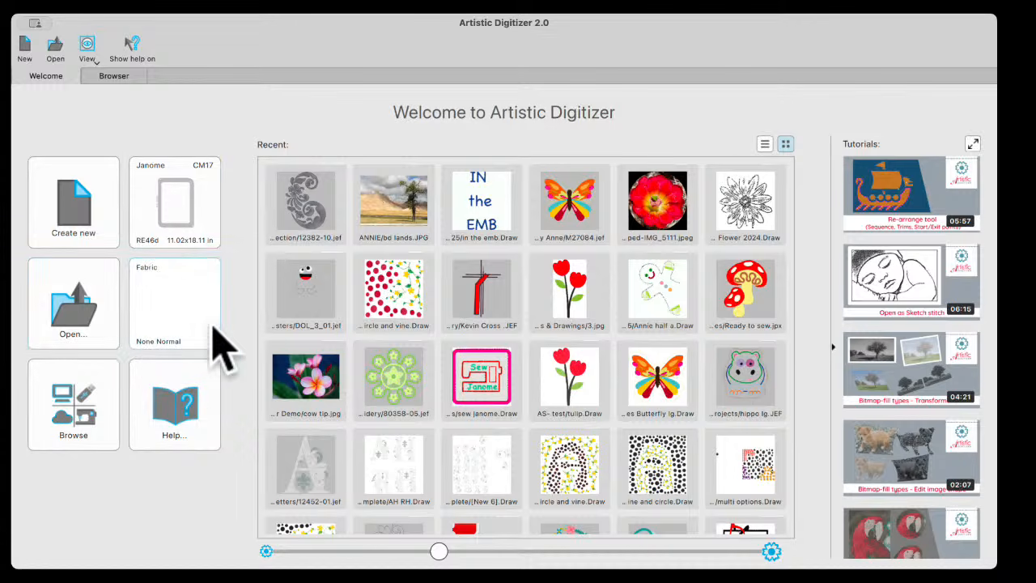
Open the Welcome page's fabric settings, review the embroidery categories and choose Normal.
{"action": "left_click", "coordinate": [166, 320]}
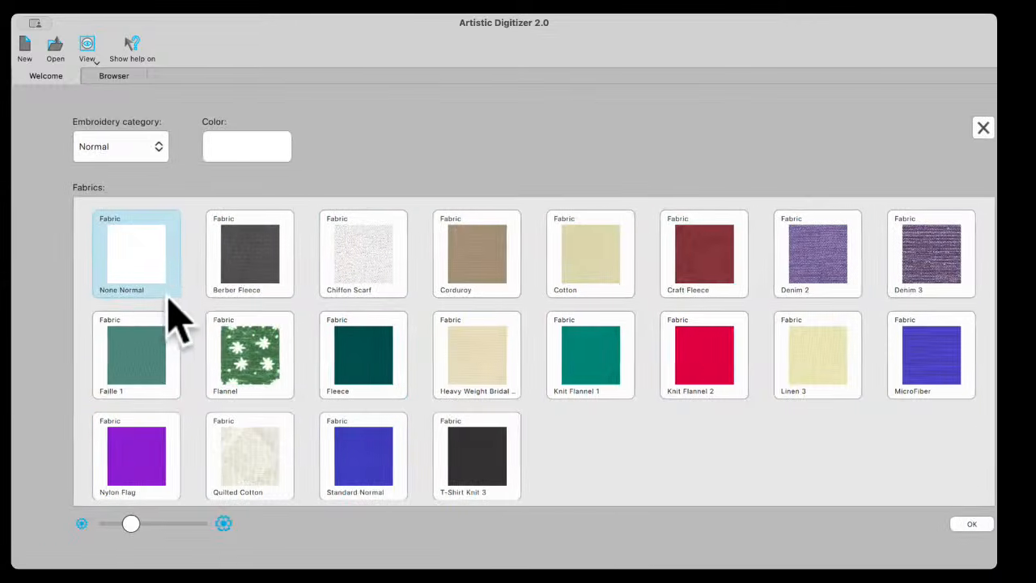
{"action": "left_click", "coordinate": [130, 145]}
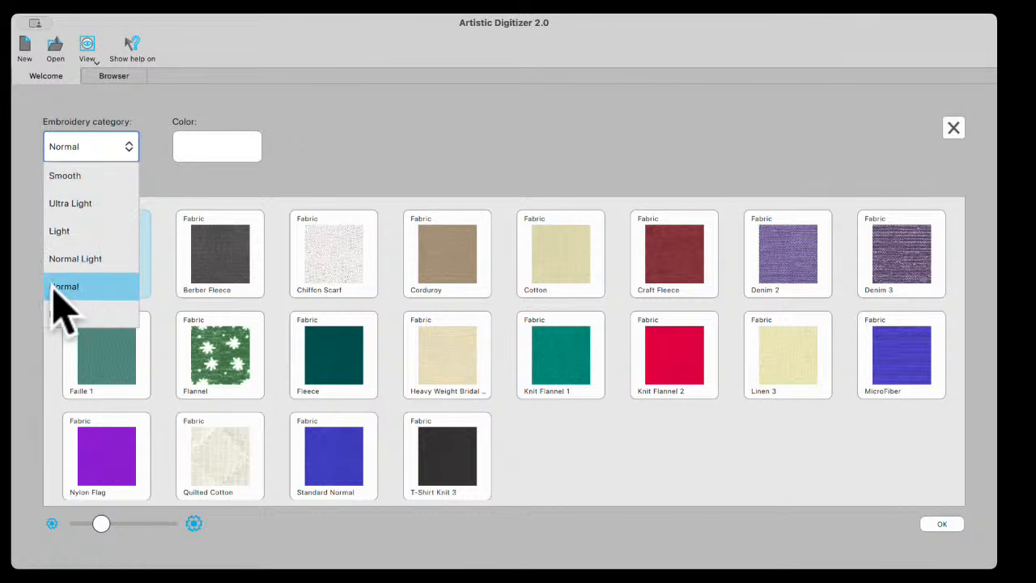
{"action": "left_click", "coordinate": [78, 288]}
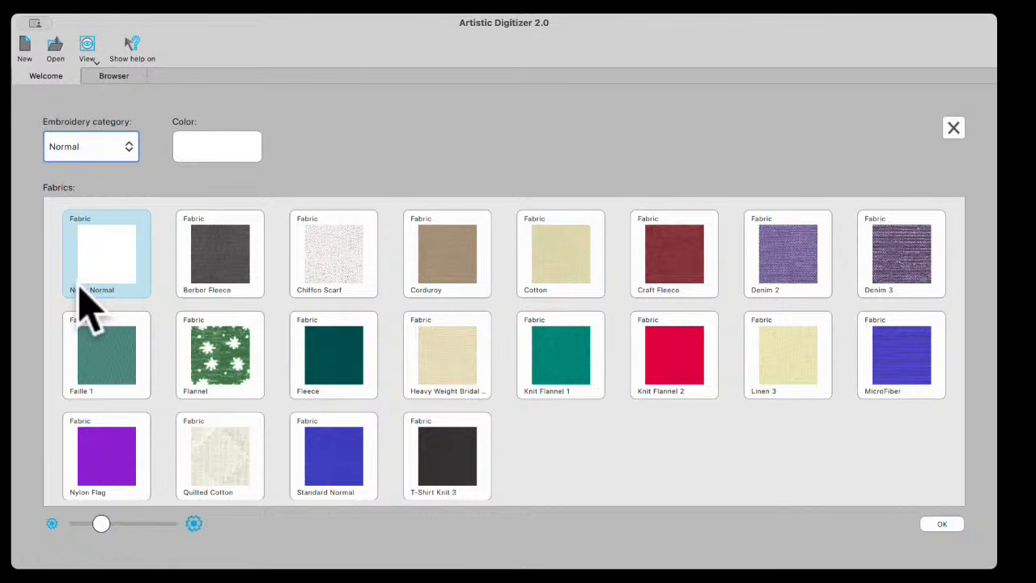
{"action": "left_click", "coordinate": [127, 146]}
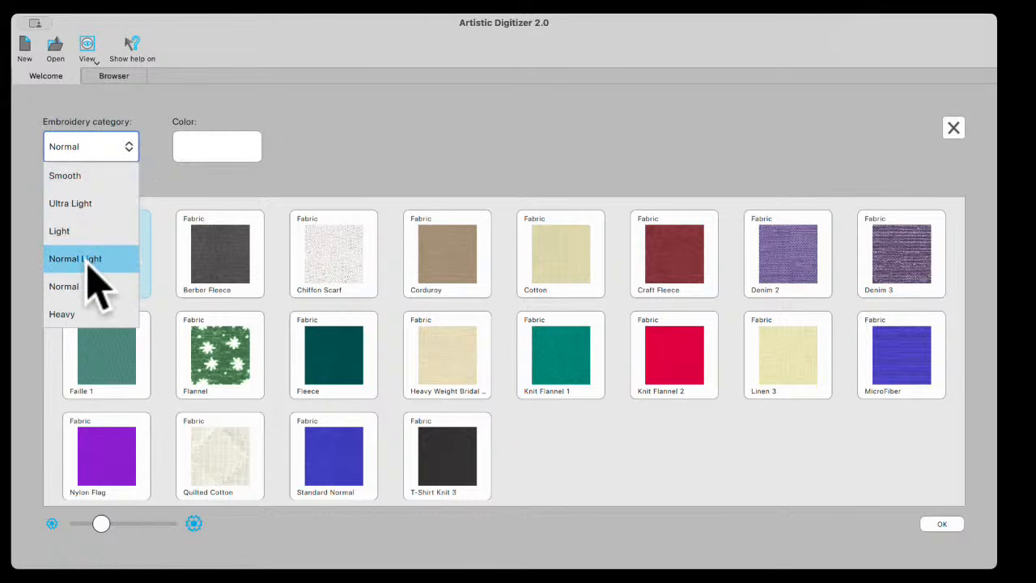
{"action": "left_click", "coordinate": [69, 286]}
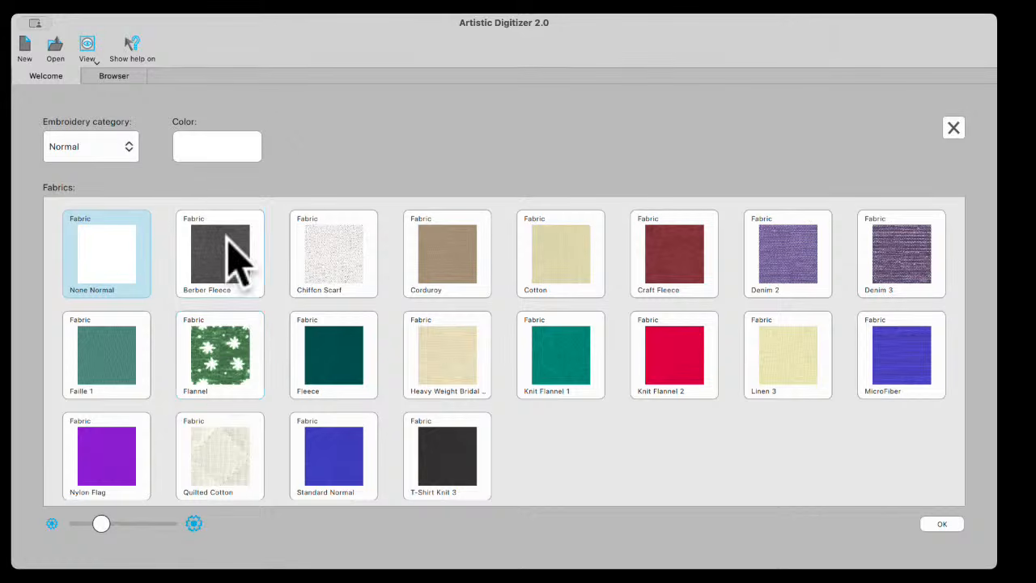
View the fabric color wheel without choosing a color and accept the None Normal fabric.
{"action": "left_click", "coordinate": [216, 151]}
{"action": "left_click", "coordinate": [217, 151]}
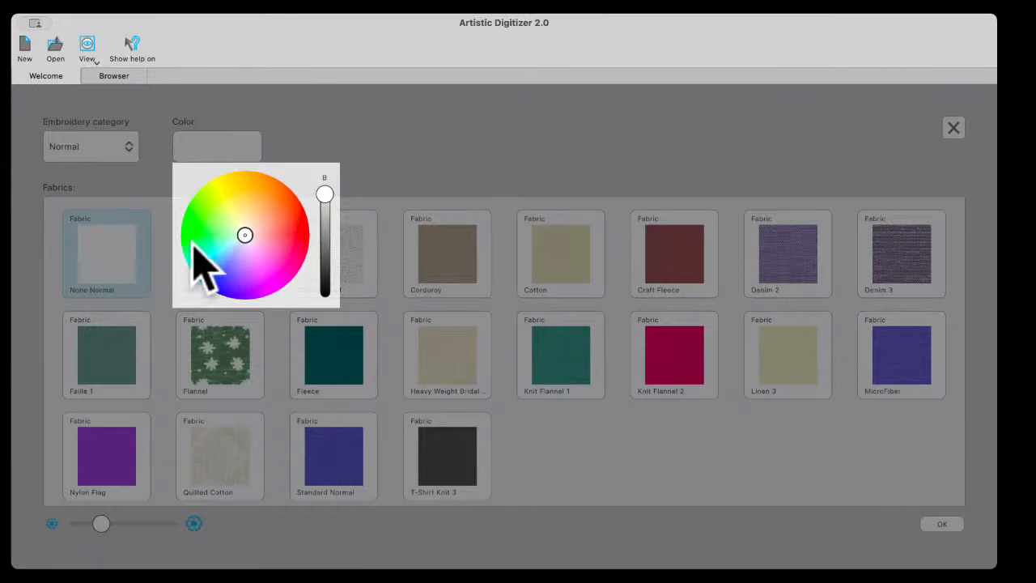
{"action": "left_click", "coordinate": [308, 131]}
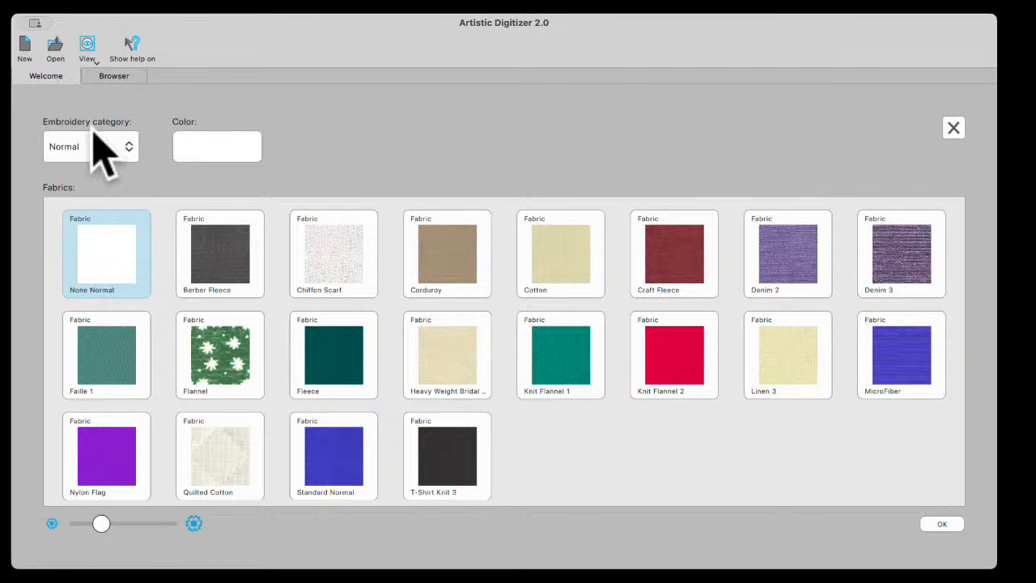
{"action": "left_click", "coordinate": [941, 524]}
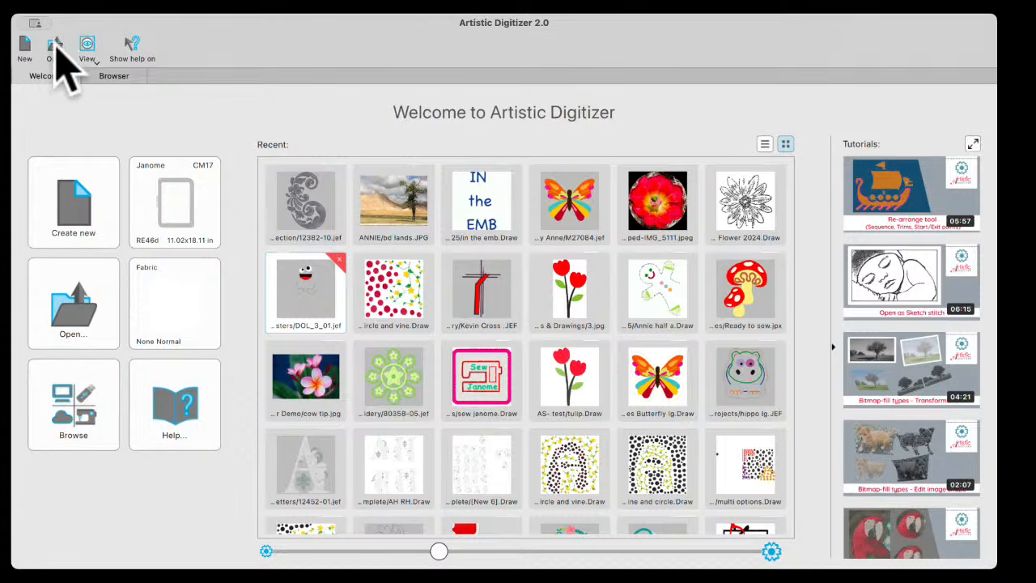
In the preferences' palette order, move the FISPOLY thread palette to directly below FIL-TEC GLIDE and accept the settings.
{"action": "key", "text": "super+comma"}
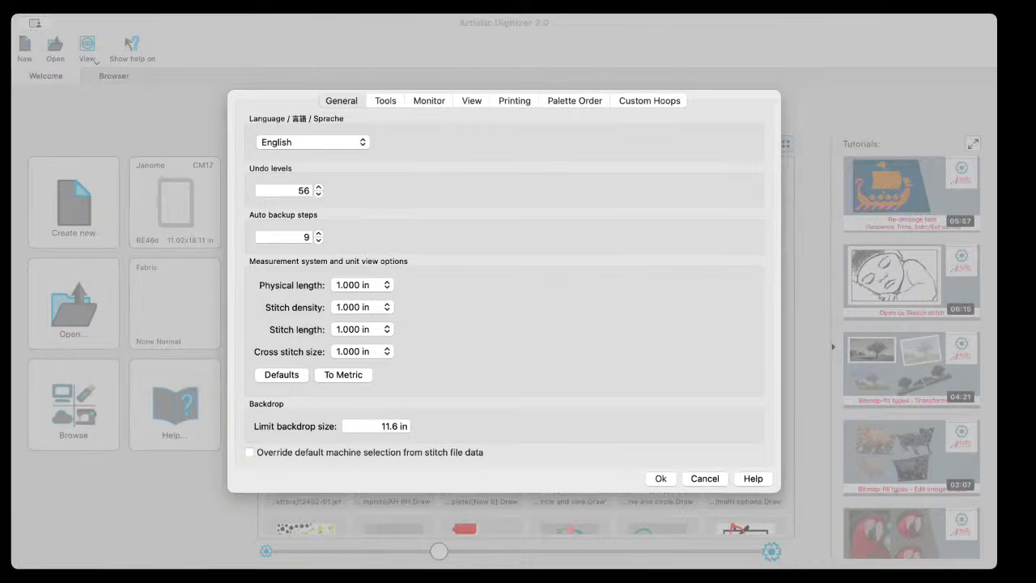
{"action": "left_click", "coordinate": [733, 445]}
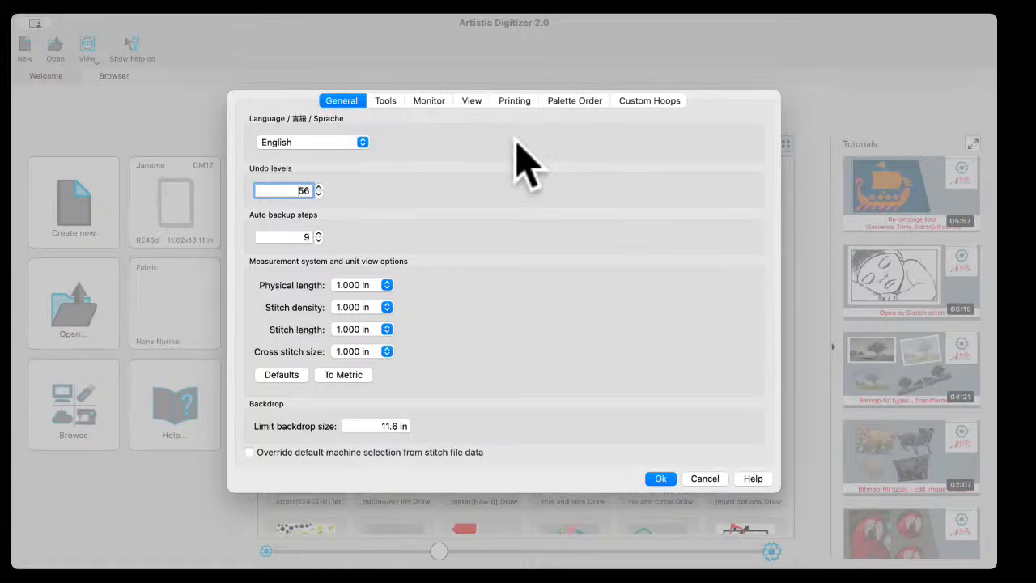
{"action": "left_click", "coordinate": [578, 102]}
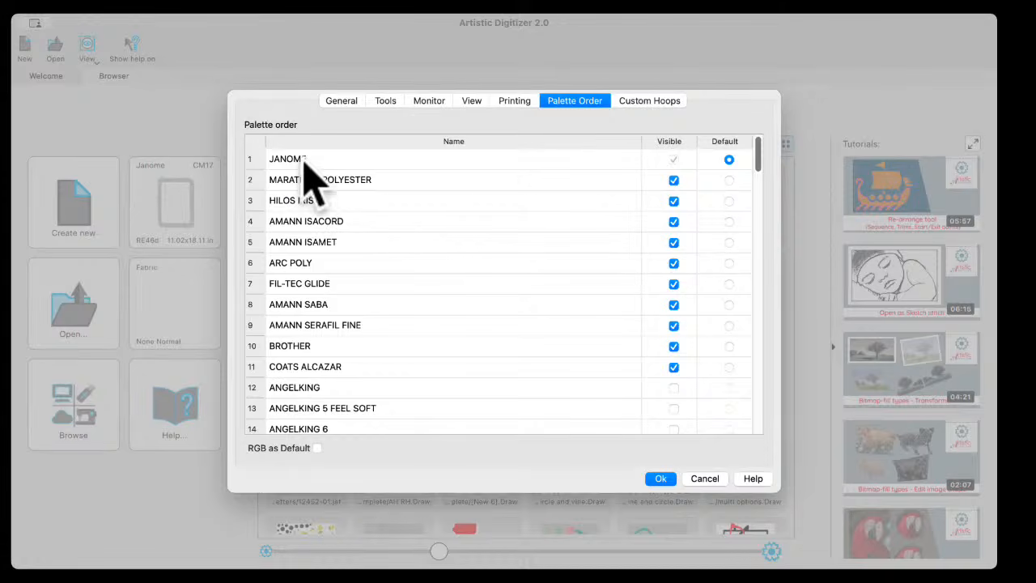
{"action": "left_click", "coordinate": [758, 154]}
{"action": "mouse_move", "coordinate": [758, 154]}
{"action": "left_mouse_down"}
{"action": "mouse_move", "coordinate": [767, 423]}
{"action": "mouse_move", "coordinate": [735, 300]}
{"action": "mouse_move", "coordinate": [740, 186]}
{"action": "mouse_move", "coordinate": [754, 151]}
{"action": "mouse_move", "coordinate": [767, 423]}
{"action": "mouse_move", "coordinate": [728, 298]}
{"action": "mouse_move", "coordinate": [740, 186]}
{"action": "mouse_move", "coordinate": [763, 162]}
{"action": "mouse_move", "coordinate": [763, 173]}
{"action": "left_mouse_up"}
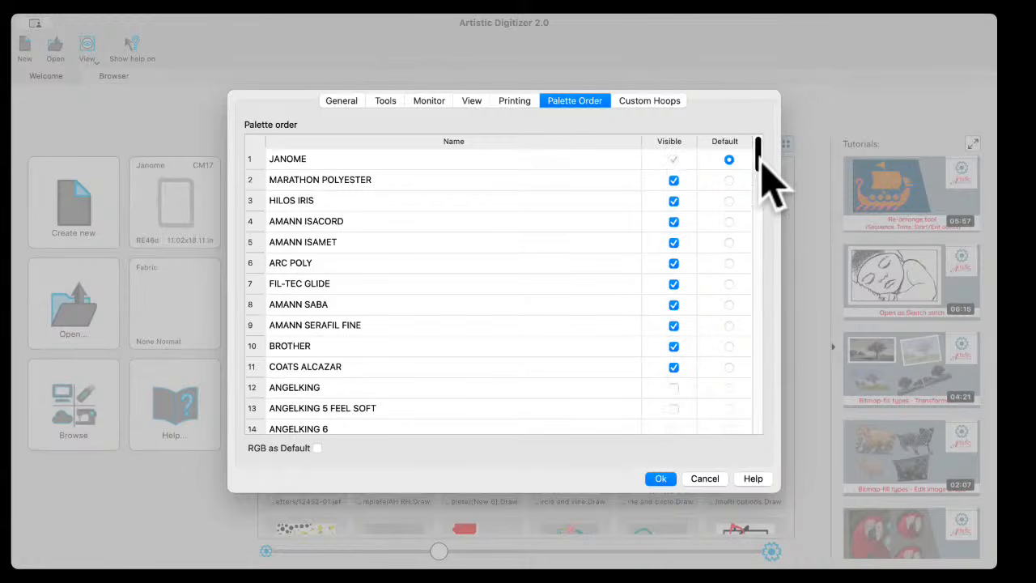
{"action": "left_click_drag", "start_coordinate": [756, 166], "coordinate": [757, 220]}
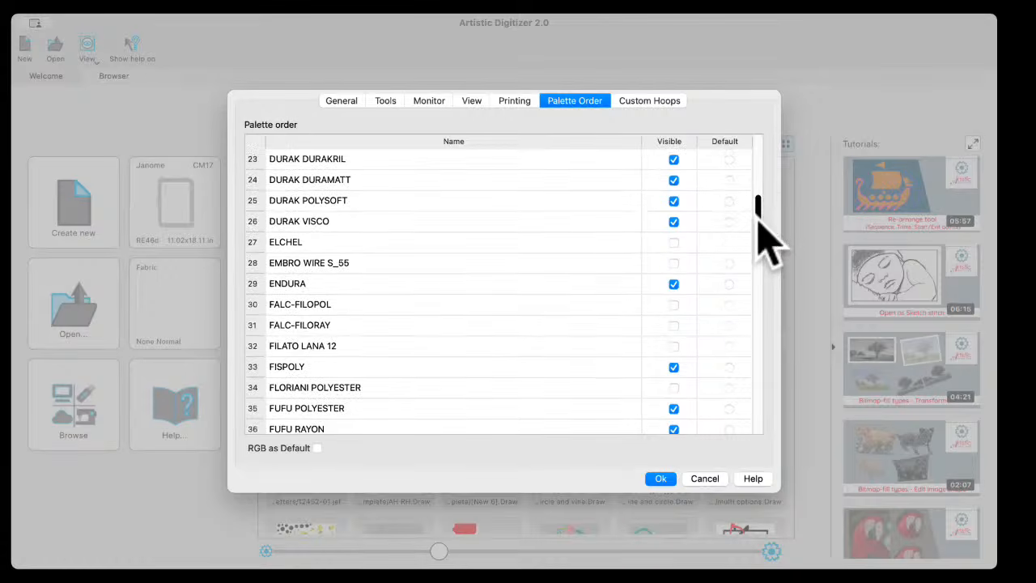
{"action": "left_click_drag", "start_coordinate": [362, 377], "coordinate": [325, 284]}
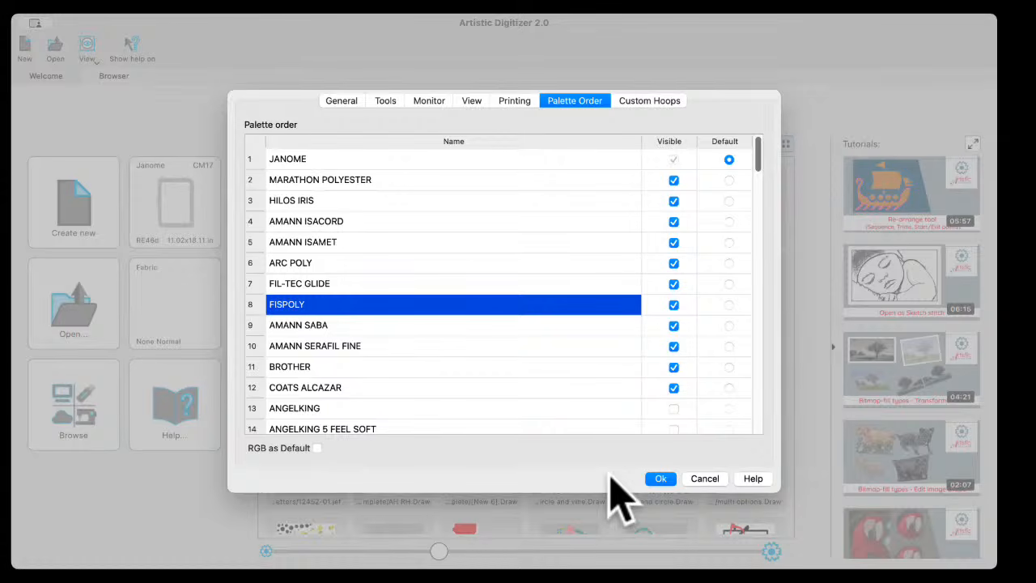
{"action": "left_click", "coordinate": [659, 479]}
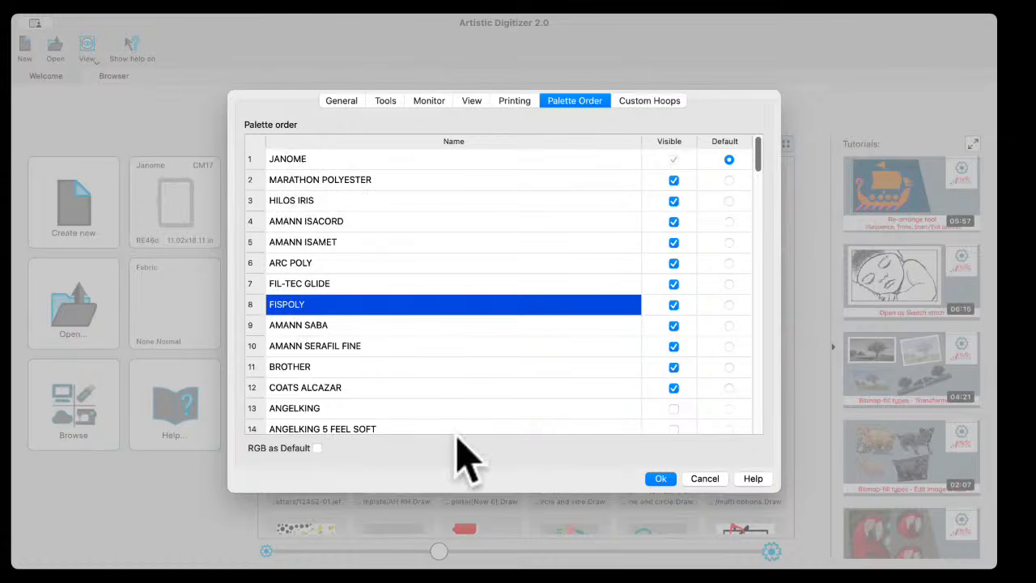
{"action": "left_click", "coordinate": [662, 478]}
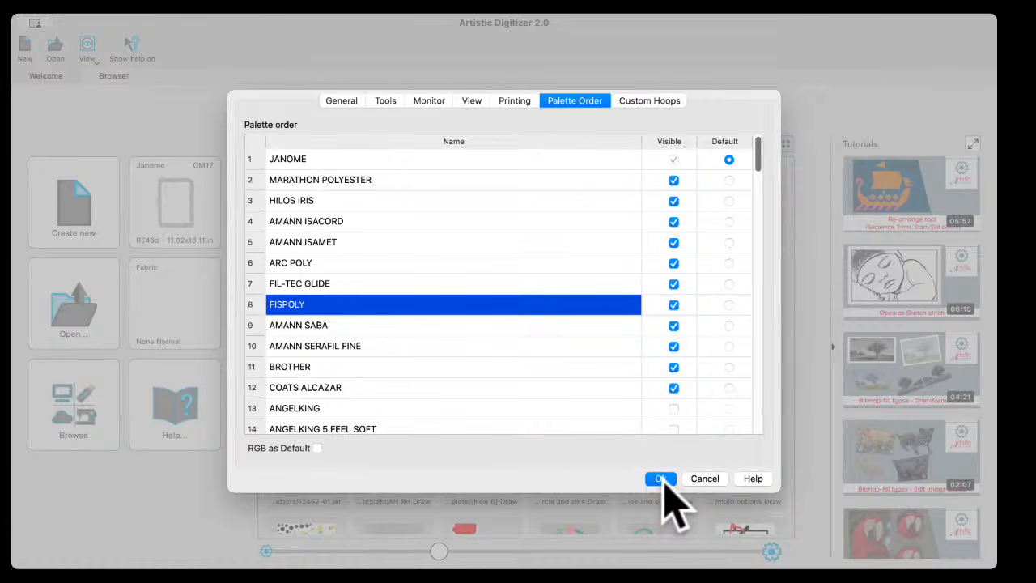
{"action": "left_click", "coordinate": [662, 478]}
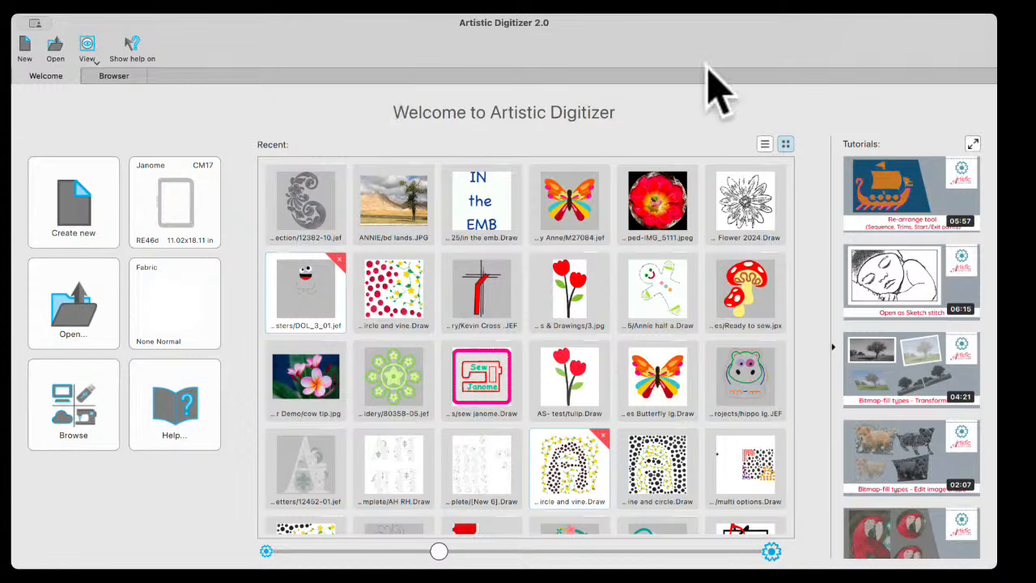
Open the recent M27084 butterfly design and change its hoop to SQ28d.
{"action": "left_click", "coordinate": [570, 202]}
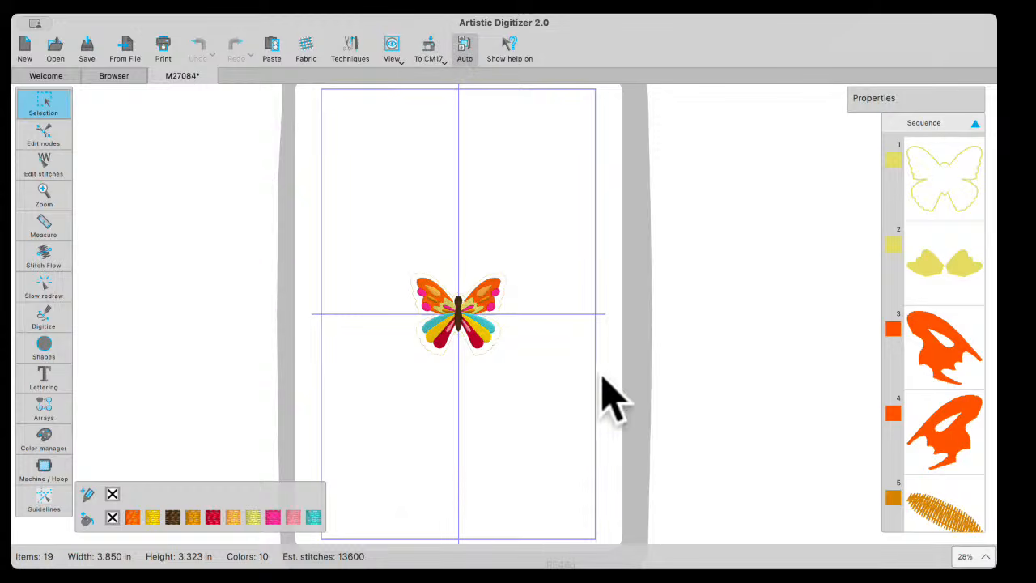
{"action": "left_click", "coordinate": [442, 63]}
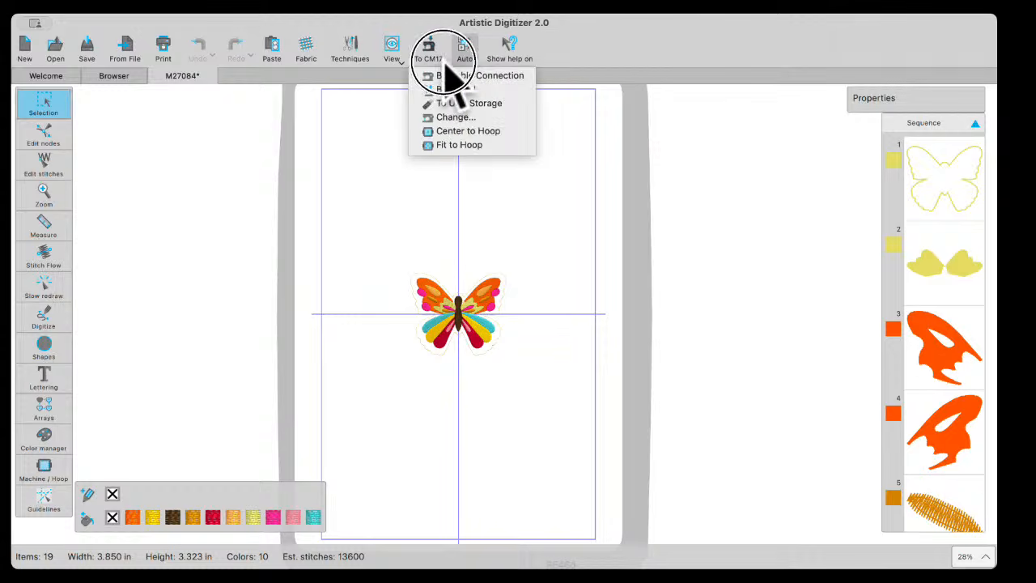
{"action": "left_click", "coordinate": [453, 118]}
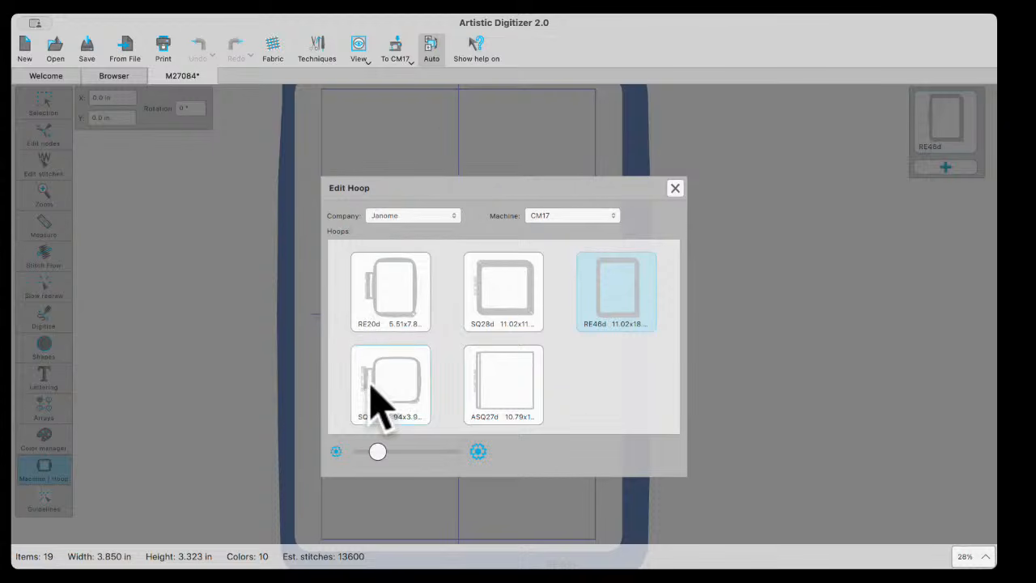
{"action": "double_click", "coordinate": [502, 306]}
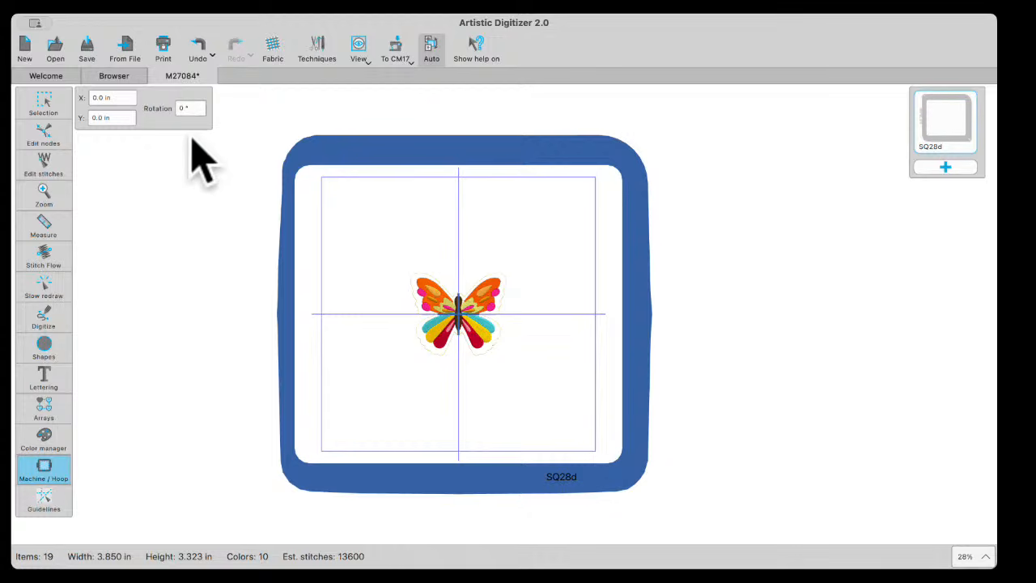
Try out different rotation angles for the hoop around the butterfly and bring its rotation back to 0°.
{"action": "left_click", "coordinate": [189, 109]}
{"action": "type", "text": "3"}
{"action": "key", "text": "Return"}
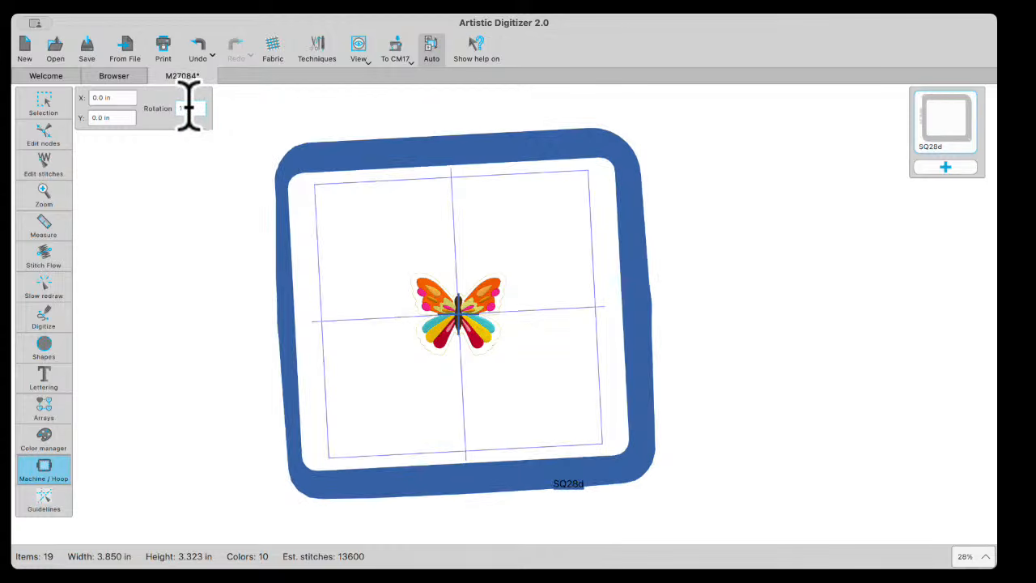
{"action": "key", "text": "Return"}
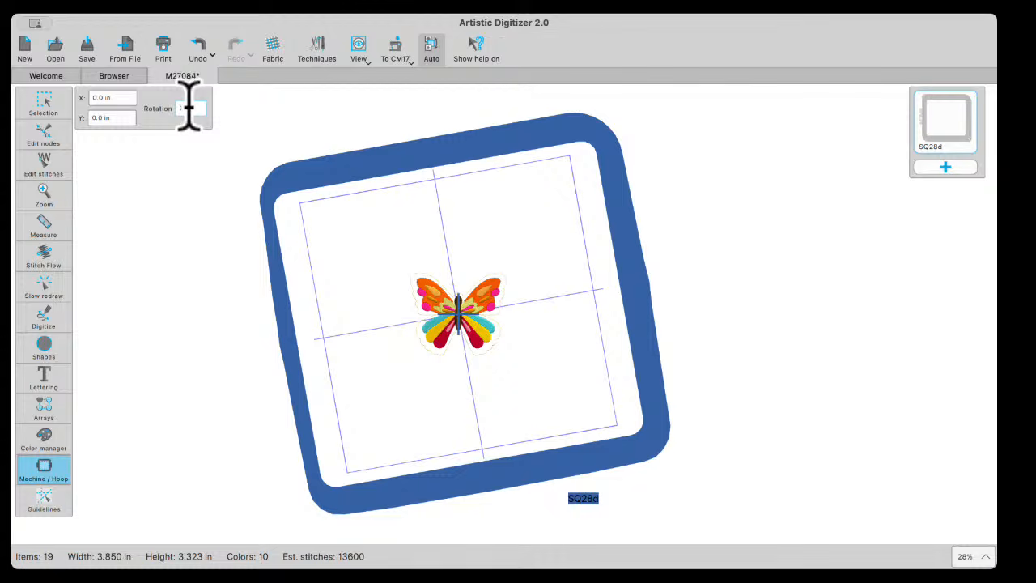
{"action": "scroll", "coordinate": [189, 107], "scroll_direction": "down", "scroll_amount": 11}
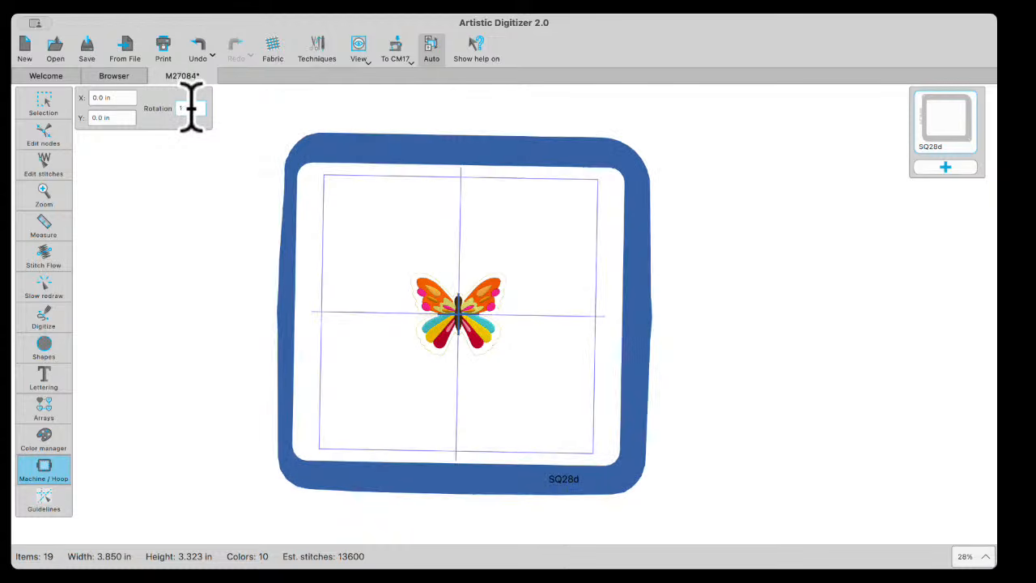
{"action": "scroll", "coordinate": [191, 107], "scroll_direction": "up", "scroll_amount": 2}
{"action": "scroll", "coordinate": [191, 107], "scroll_direction": "down", "scroll_amount": 1}
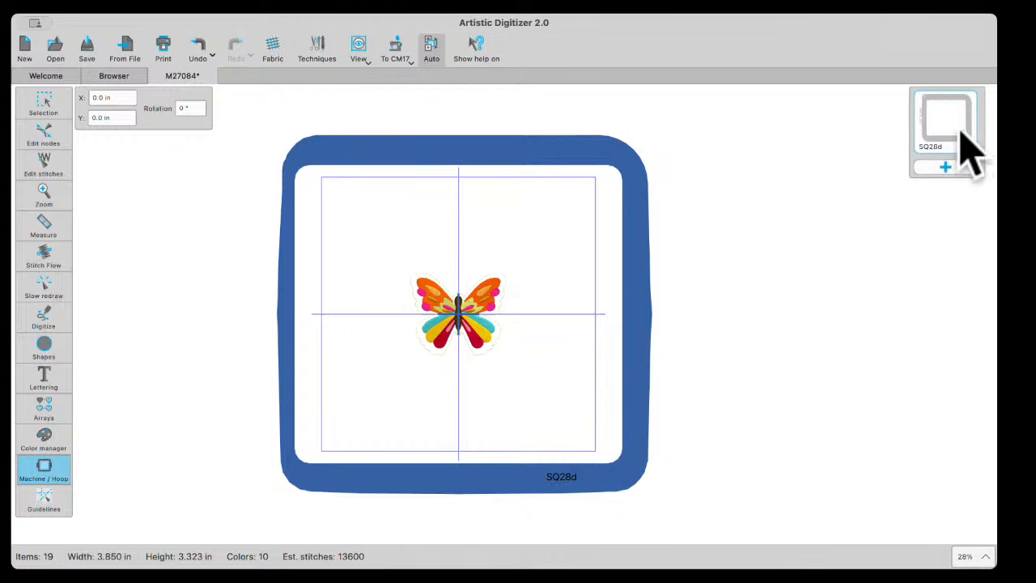
Review the available CM17 hoops in the Edit Hoop dialog and close it without changing the hoop.
{"action": "mouse_move", "coordinate": [947, 128]}
{"action": "left_click", "coordinate": [961, 150]}
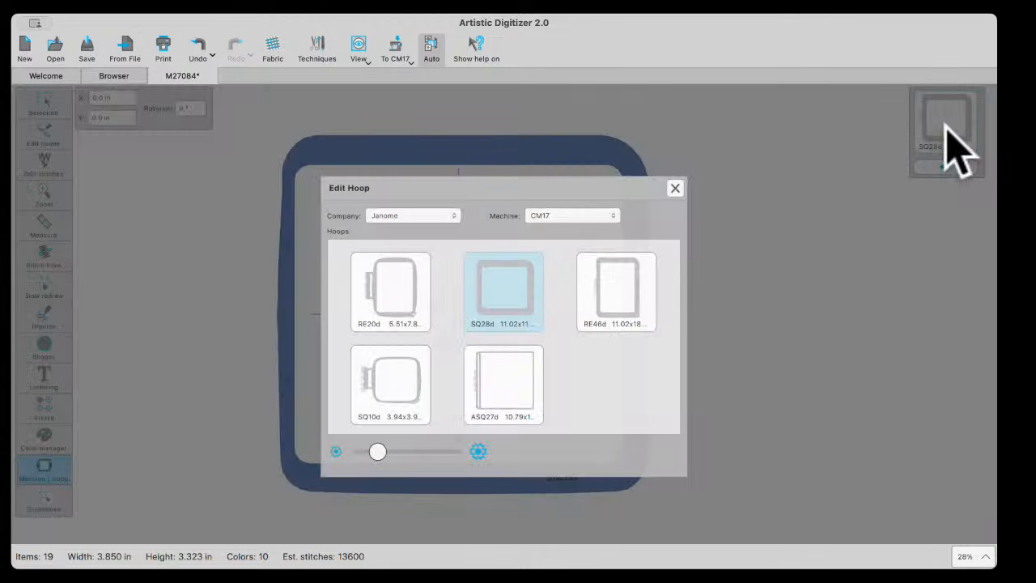
{"action": "left_click", "coordinate": [674, 188]}
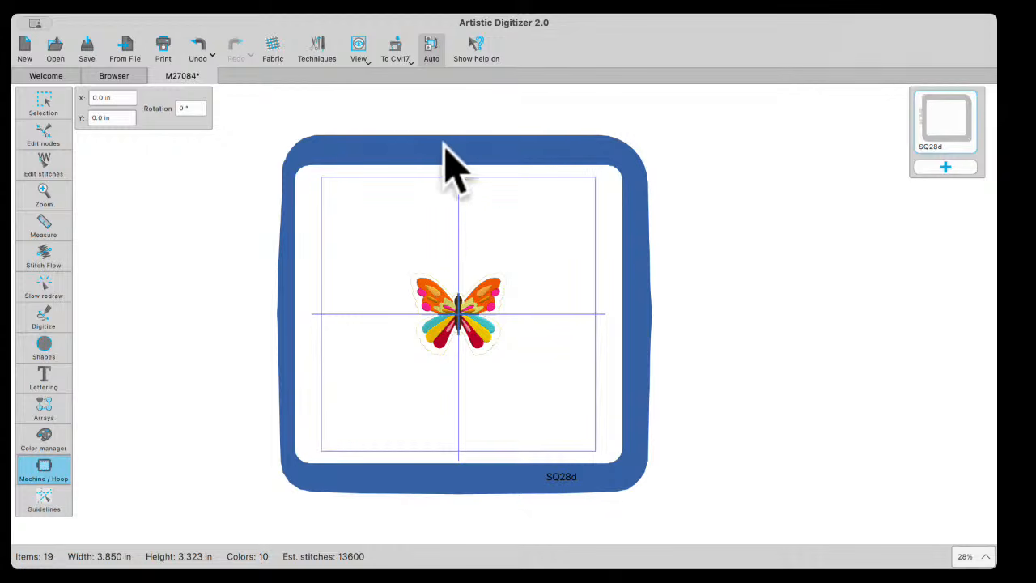
Resize the butterfly design to fill the SQ28d hoop with Fit to Hoop.
{"action": "mouse_move", "coordinate": [32, 111]}
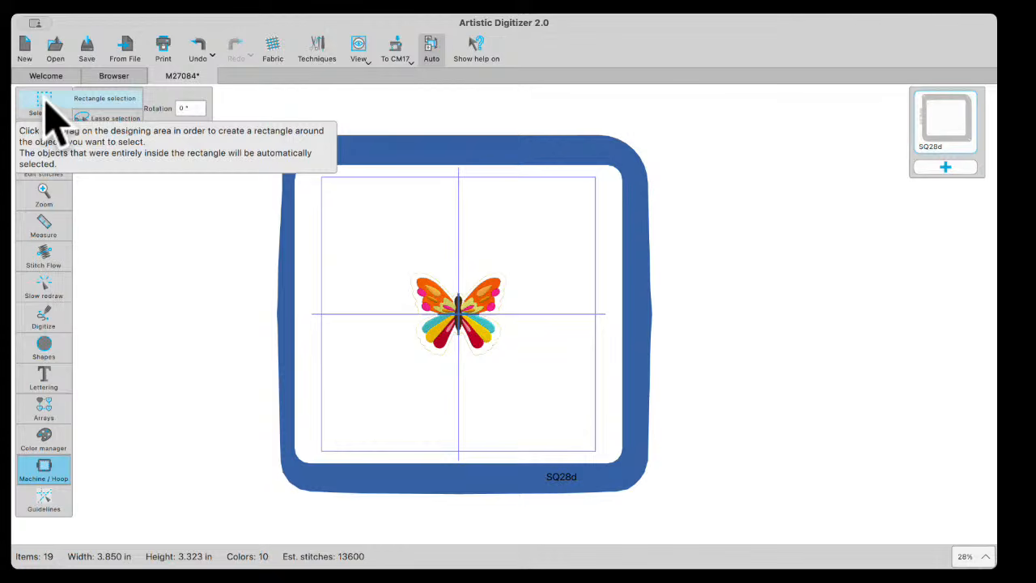
{"action": "left_click", "coordinate": [45, 110]}
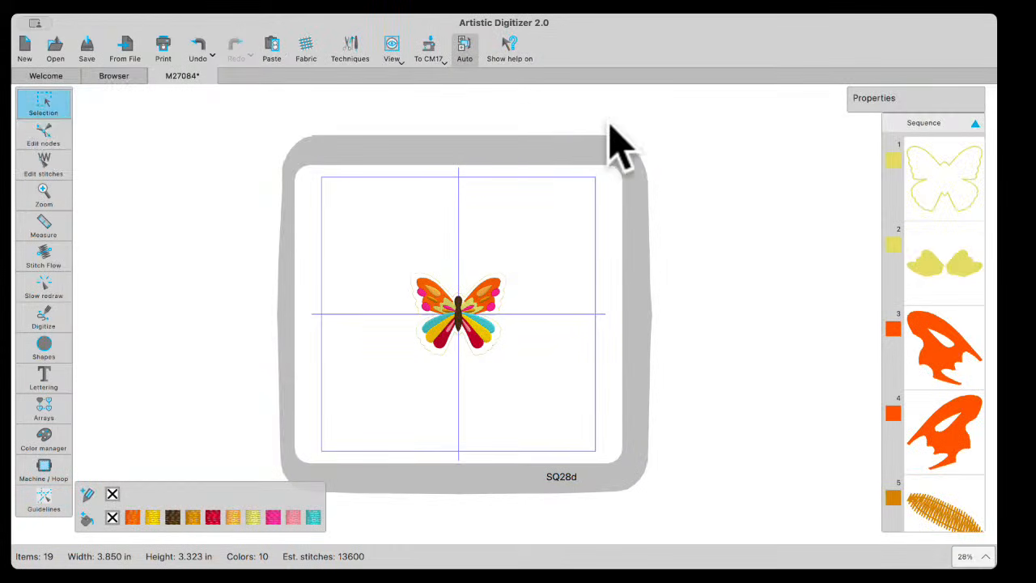
{"action": "left_click", "coordinate": [48, 474]}
{"action": "left_click", "coordinate": [408, 58]}
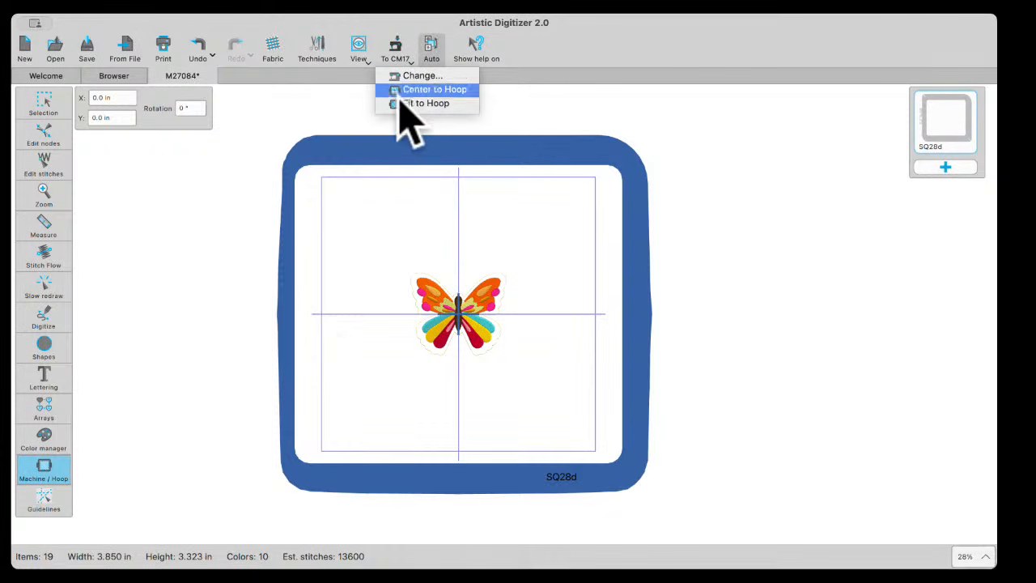
{"action": "left_click", "coordinate": [40, 105]}
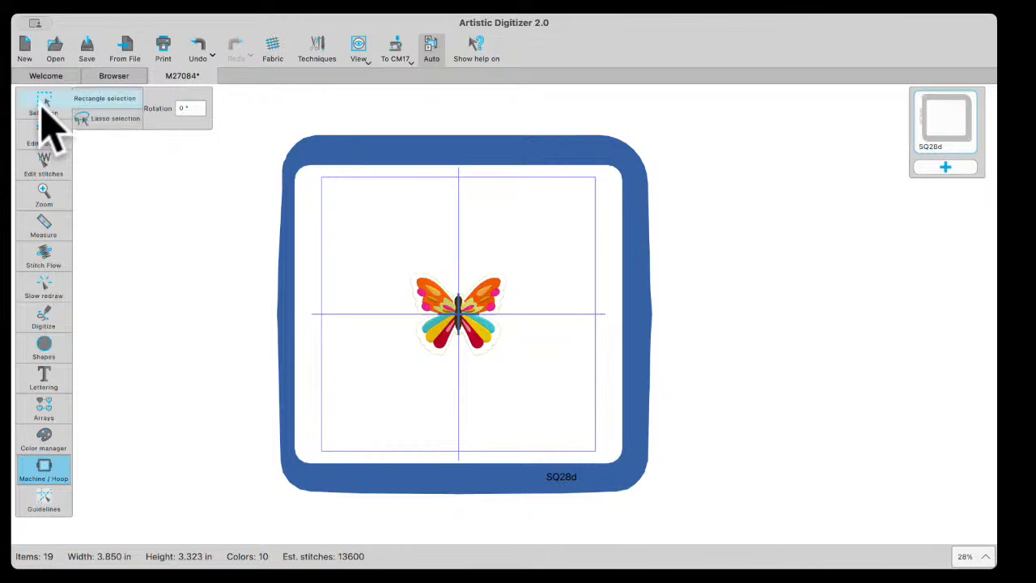
{"action": "left_click", "coordinate": [42, 106]}
{"action": "left_click", "coordinate": [429, 50]}
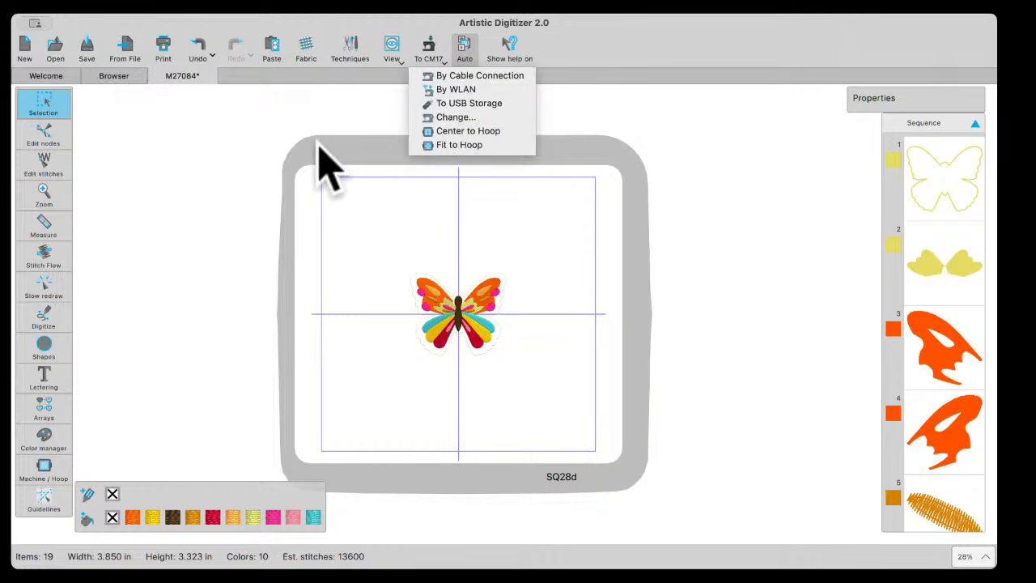
{"action": "left_click", "coordinate": [458, 146]}
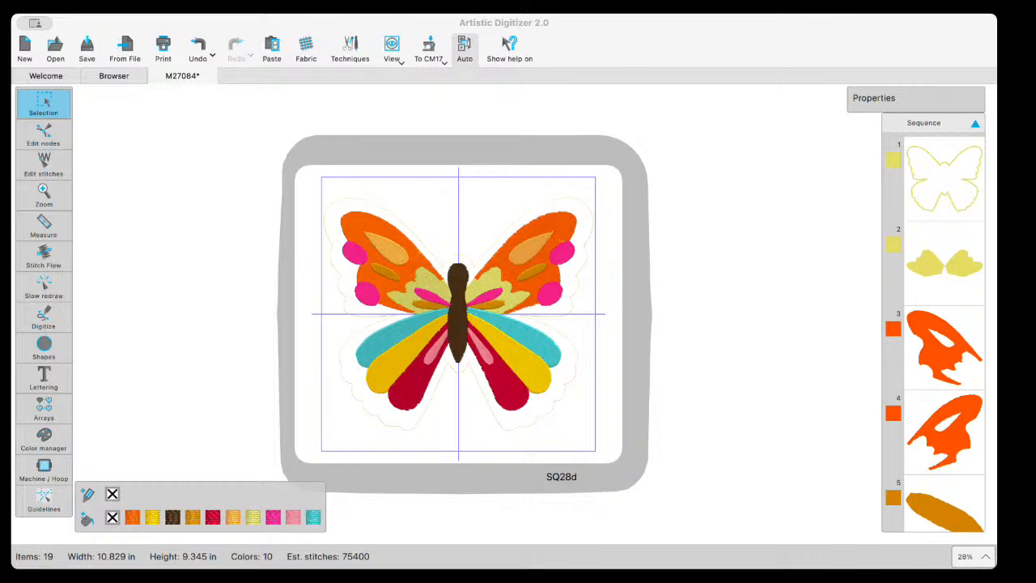
{"action": "left_click", "coordinate": [402, 470]}
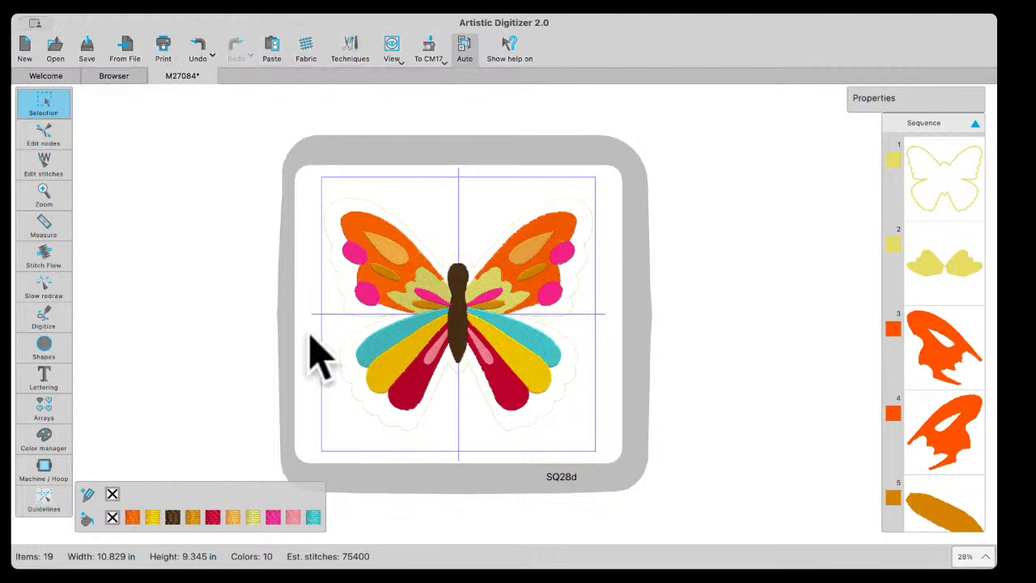
Convert the red lower wing pair of the butterfly from raw stitches to curves.
{"action": "scroll", "coordinate": [437, 348], "scroll_direction": "up", "scroll_amount": 3}
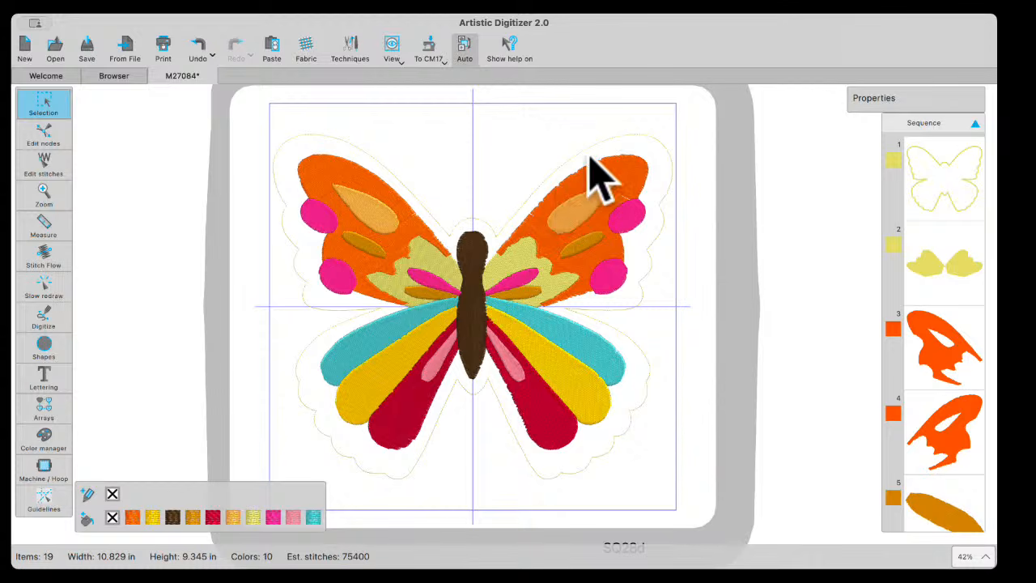
{"action": "scroll", "coordinate": [505, 310], "scroll_direction": "up", "scroll_amount": 3}
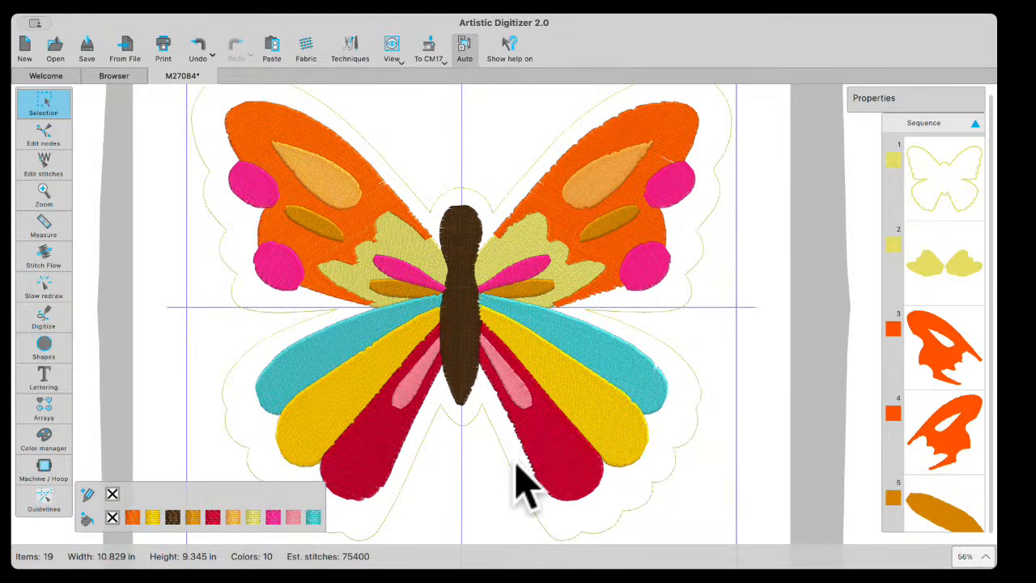
{"action": "scroll", "coordinate": [499, 429], "scroll_direction": "up", "scroll_amount": 1}
{"action": "scroll", "coordinate": [499, 423], "scroll_direction": "down", "scroll_amount": 3}
{"action": "scroll", "coordinate": [499, 423], "scroll_direction": "down", "scroll_amount": 1}
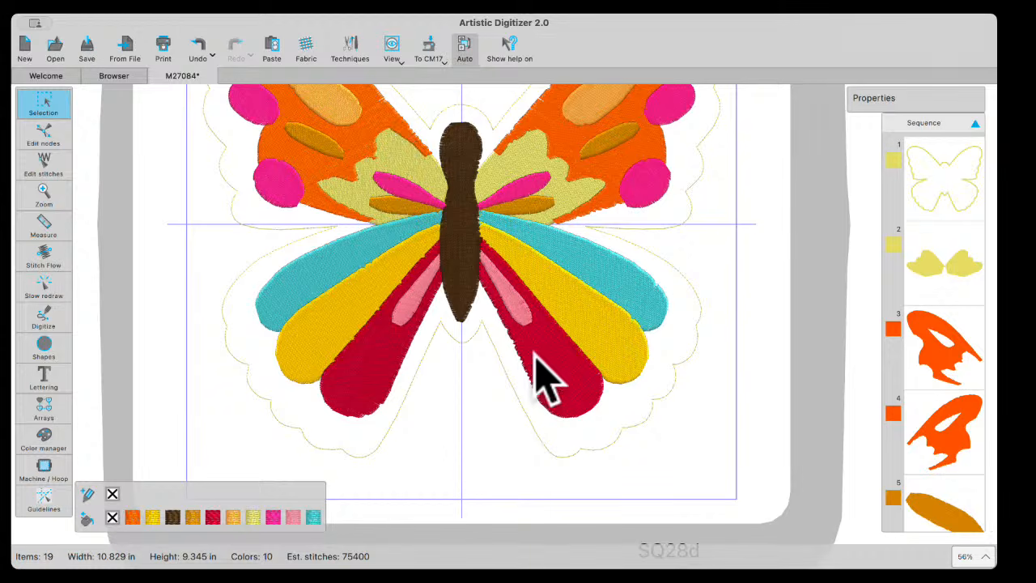
{"action": "scroll", "coordinate": [534, 380], "scroll_direction": "up", "scroll_amount": 3}
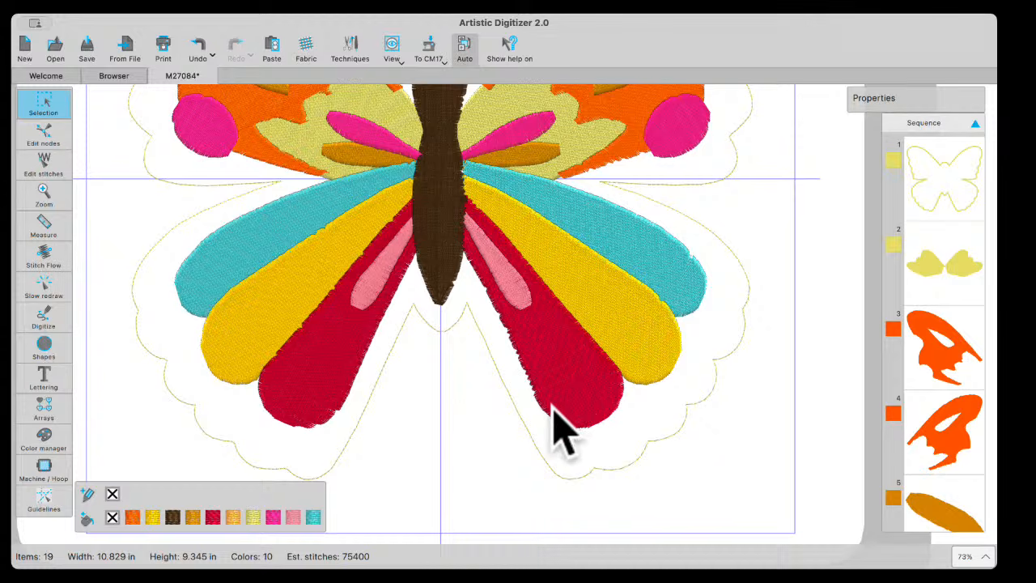
{"action": "left_click", "coordinate": [557, 392]}
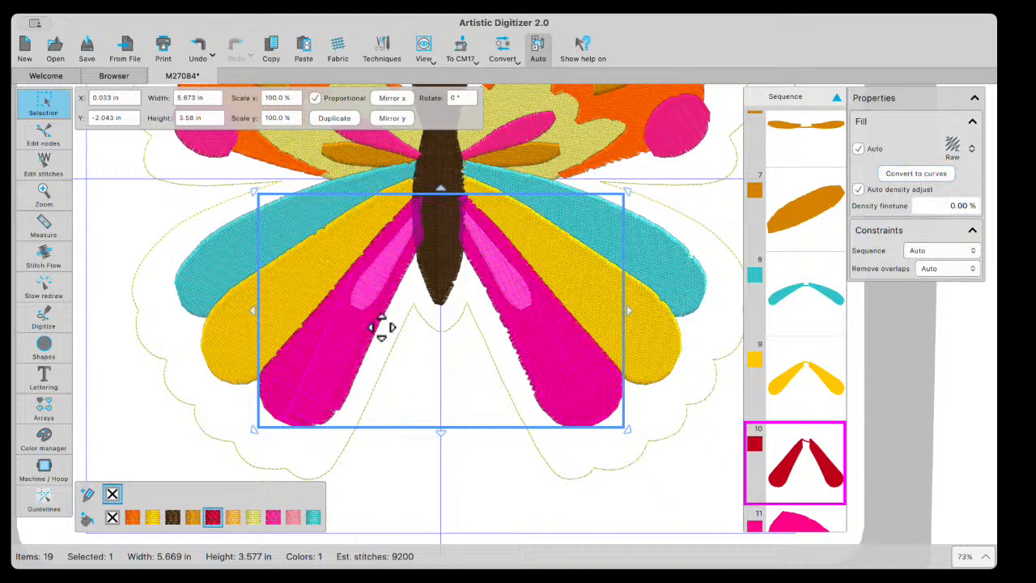
{"action": "right_click", "coordinate": [495, 243]}
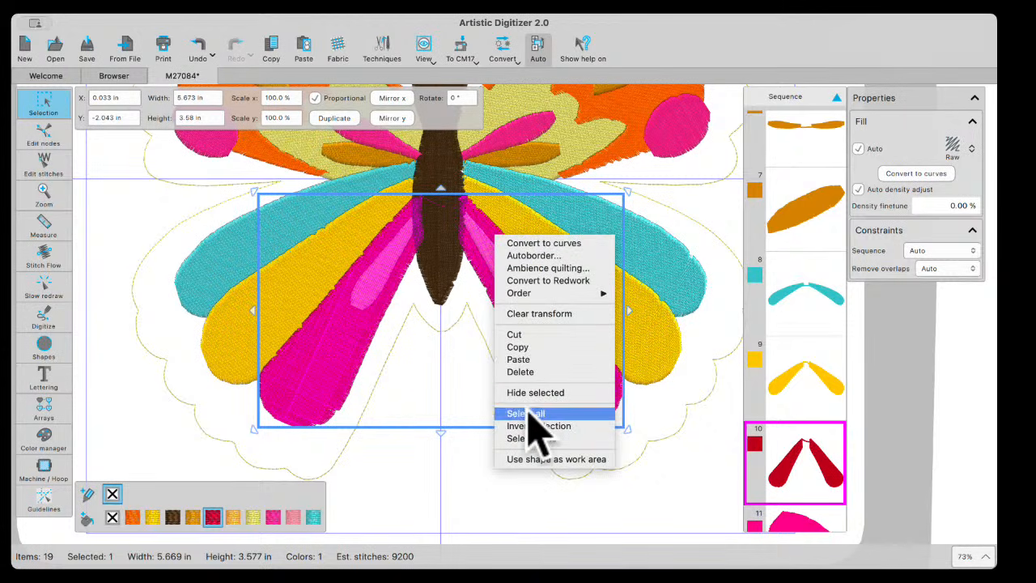
{"action": "left_click", "coordinate": [447, 484]}
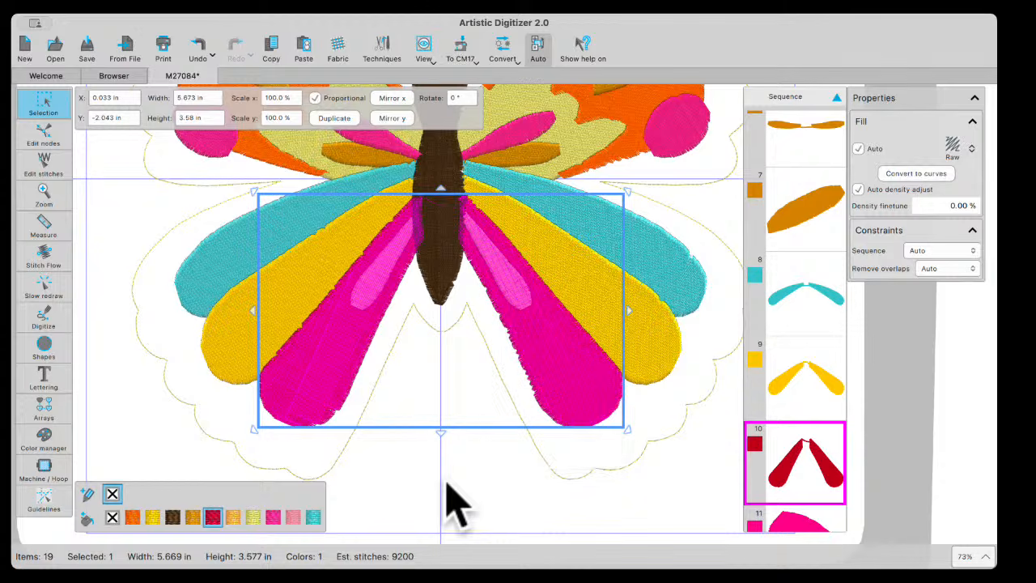
{"action": "left_click", "coordinate": [478, 486]}
{"action": "left_click", "coordinate": [554, 360]}
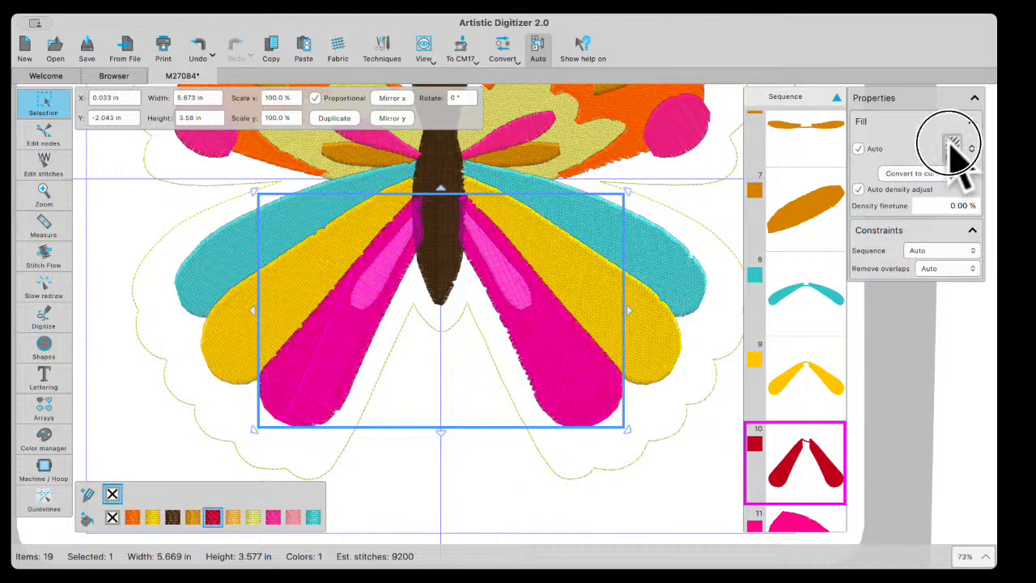
{"action": "left_click", "coordinate": [919, 176]}
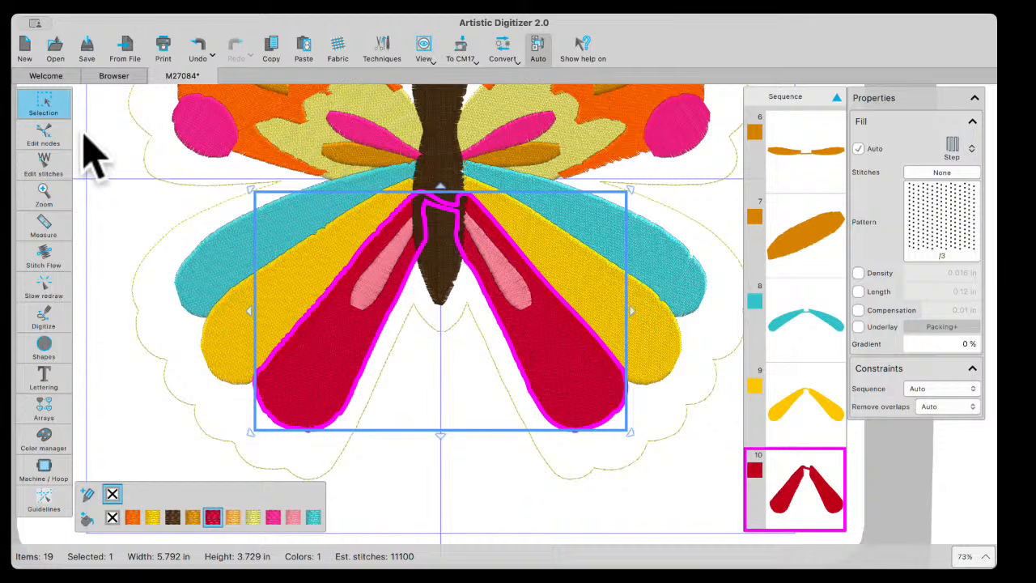
Smooth the clustered nodes along the left red wing's outer edge at smooth level 10 and remove the remaining bump.
{"action": "left_click", "coordinate": [50, 146]}
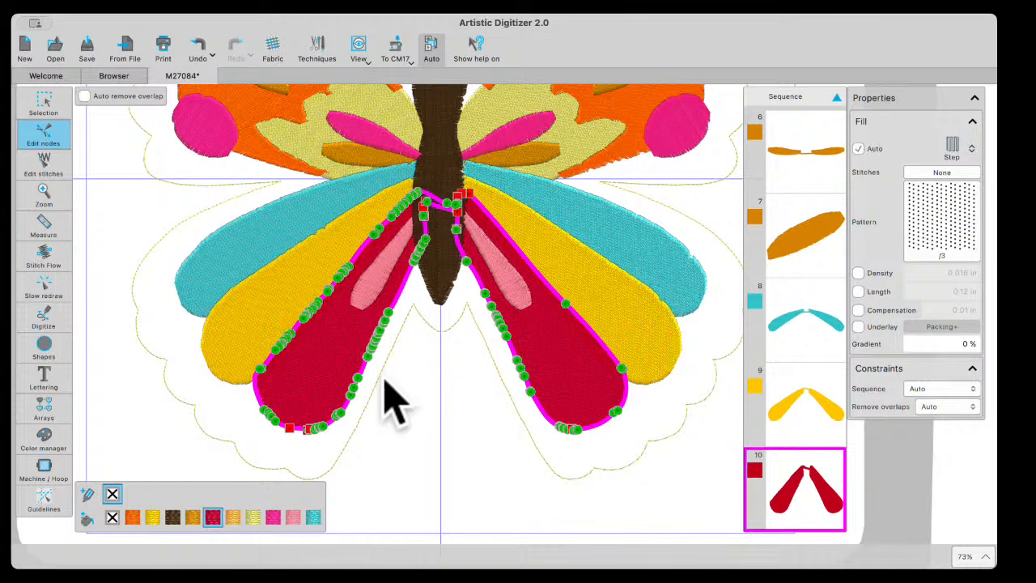
{"action": "scroll", "coordinate": [386, 400], "scroll_direction": "up", "scroll_amount": 5}
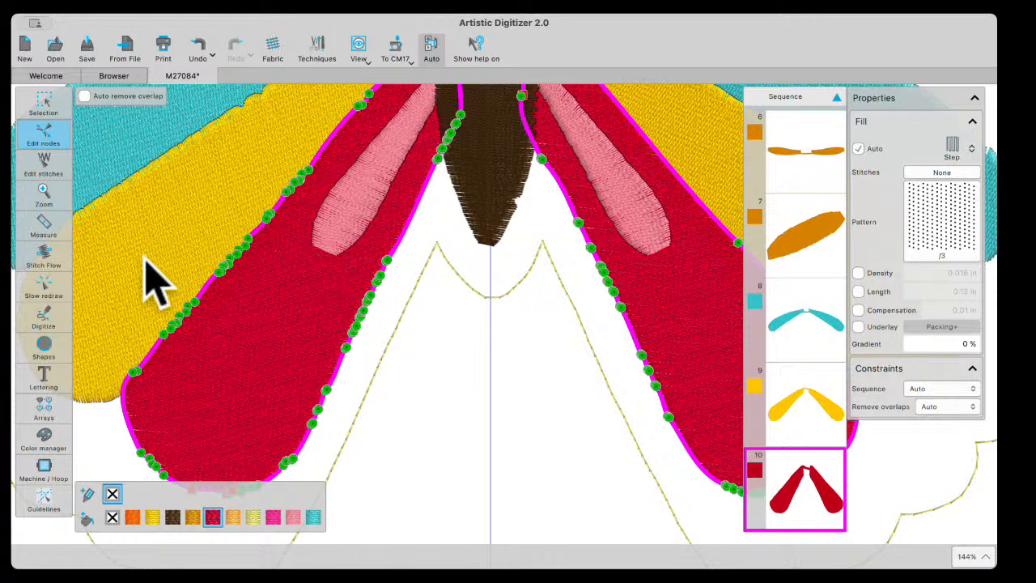
{"action": "left_click_drag", "start_coordinate": [148, 307], "coordinate": [252, 368]}
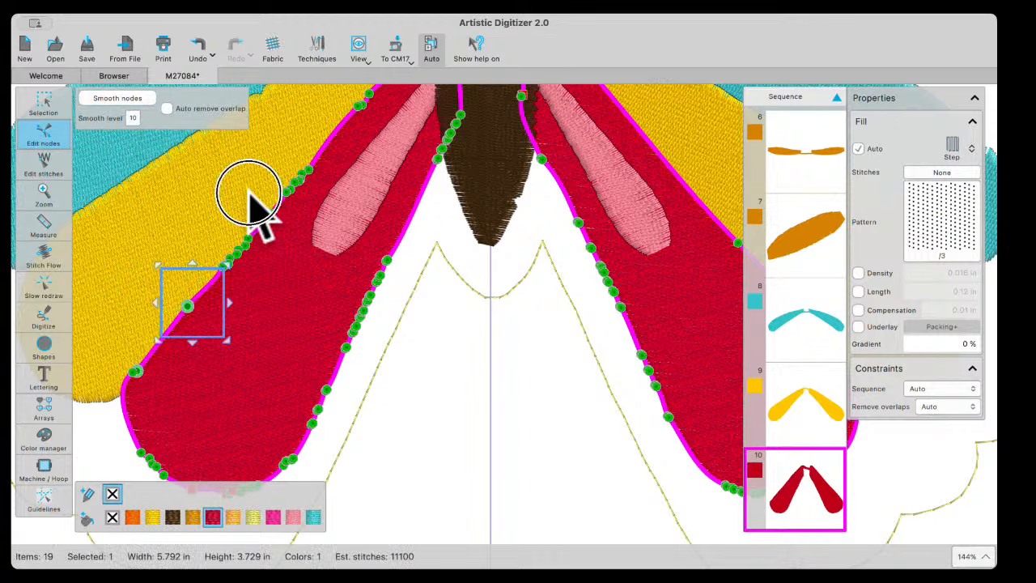
{"action": "left_click_drag", "start_coordinate": [213, 150], "coordinate": [347, 301]}
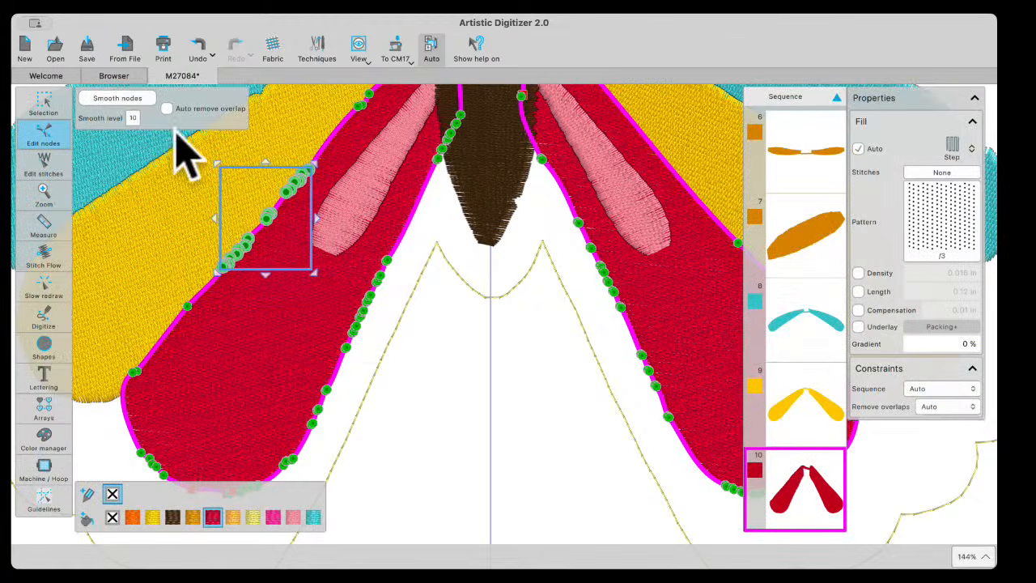
{"action": "left_click", "coordinate": [109, 98]}
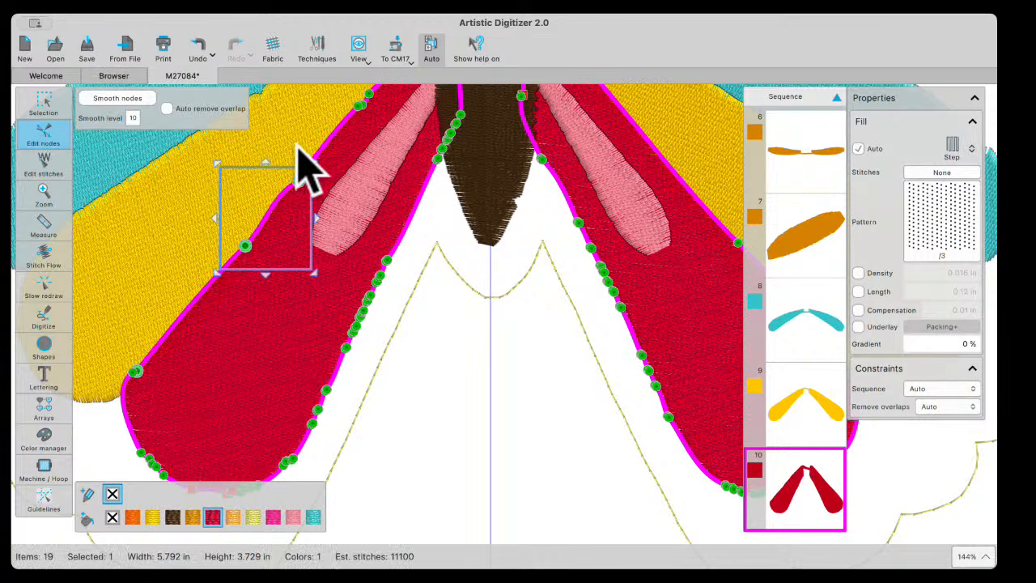
{"action": "left_click", "coordinate": [298, 179]}
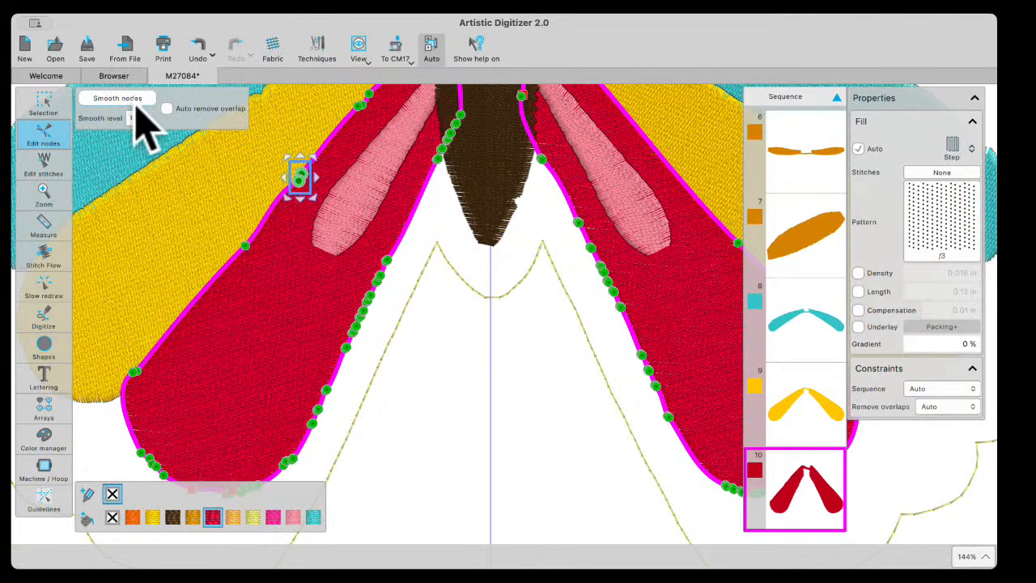
{"action": "left_click", "coordinate": [343, 101]}
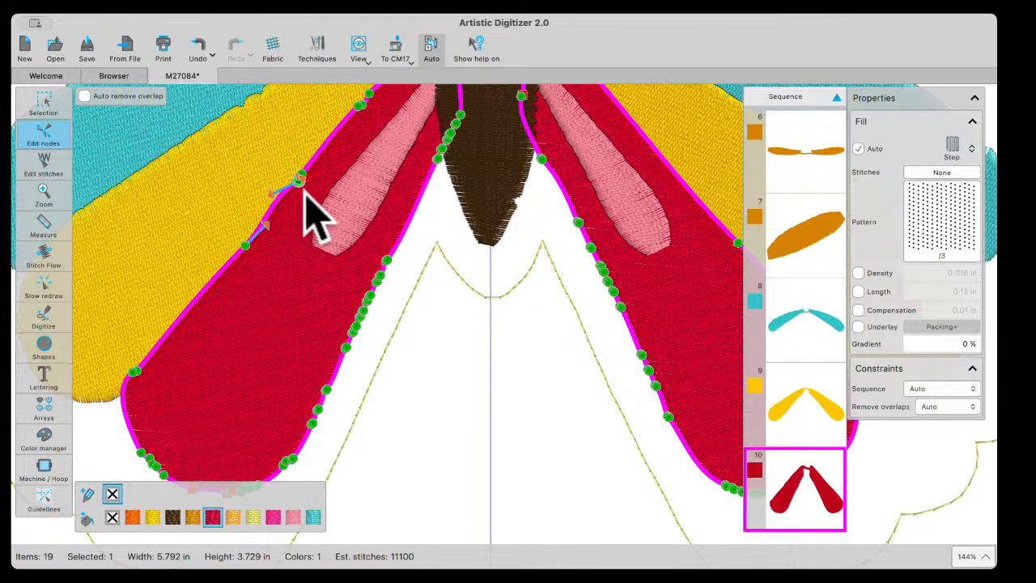
{"action": "left_click", "coordinate": [306, 196]}
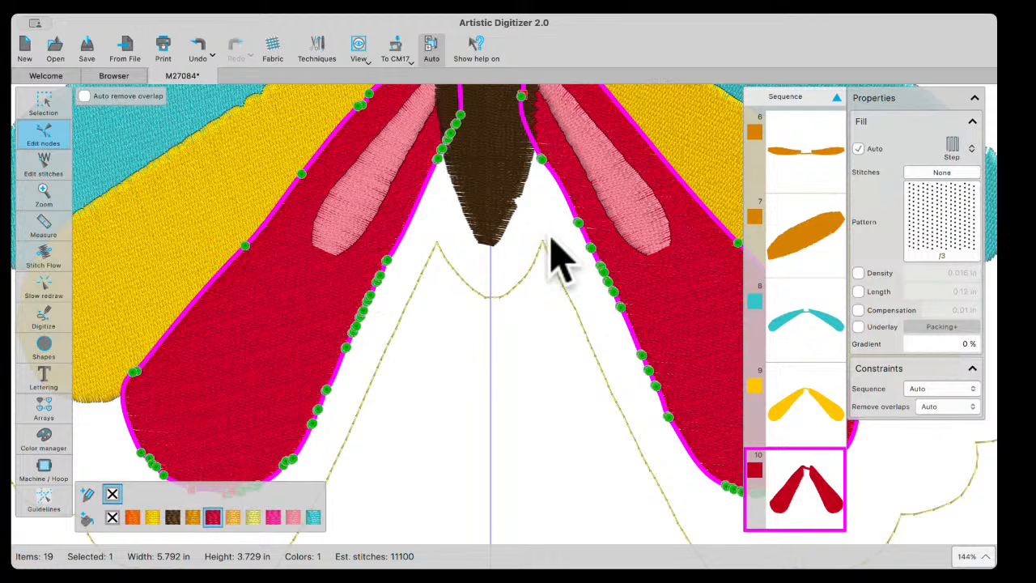
Smooth the nodes along the right red wing's inner edge and deselect the shape to check its outline.
{"action": "left_click_drag", "start_coordinate": [580, 243], "coordinate": [694, 437]}
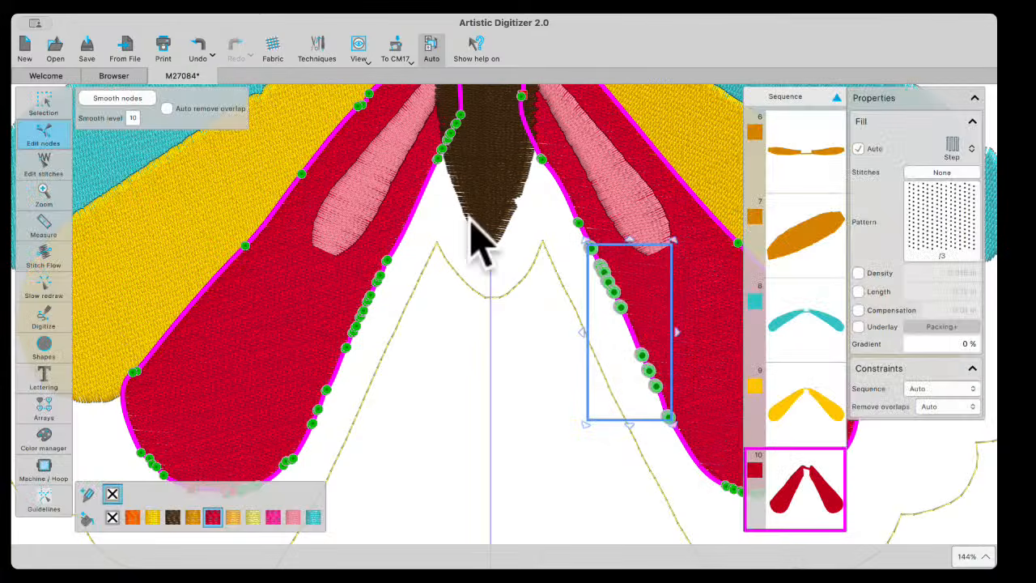
{"action": "left_click", "coordinate": [133, 119]}
{"action": "left_click", "coordinate": [132, 107]}
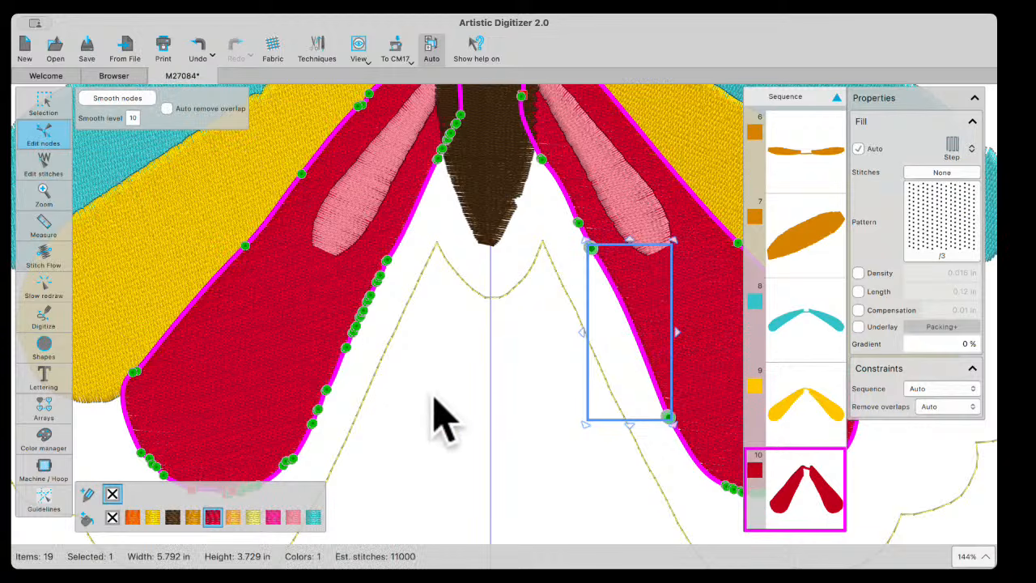
{"action": "left_click", "coordinate": [47, 107]}
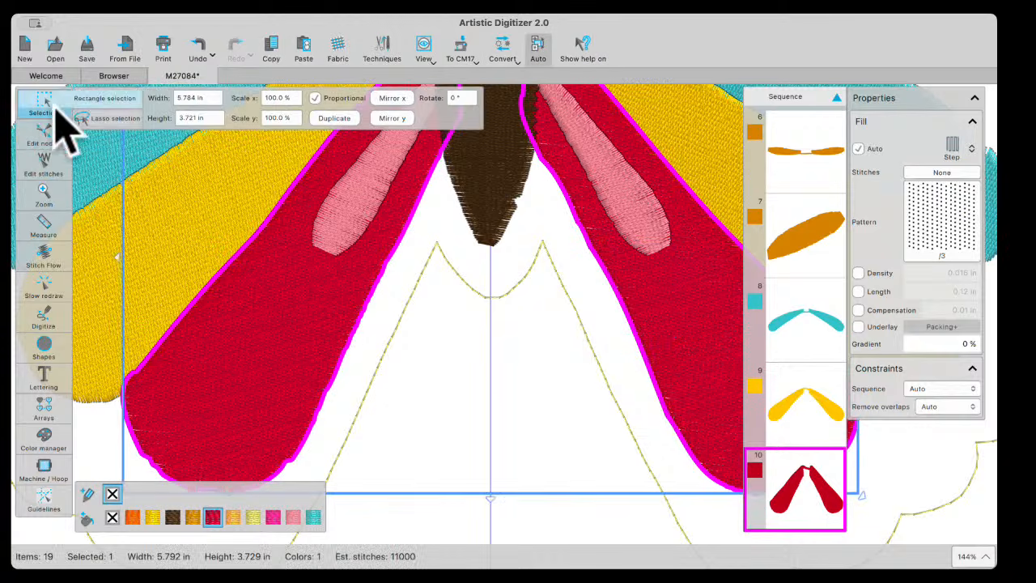
{"action": "left_click", "coordinate": [546, 418]}
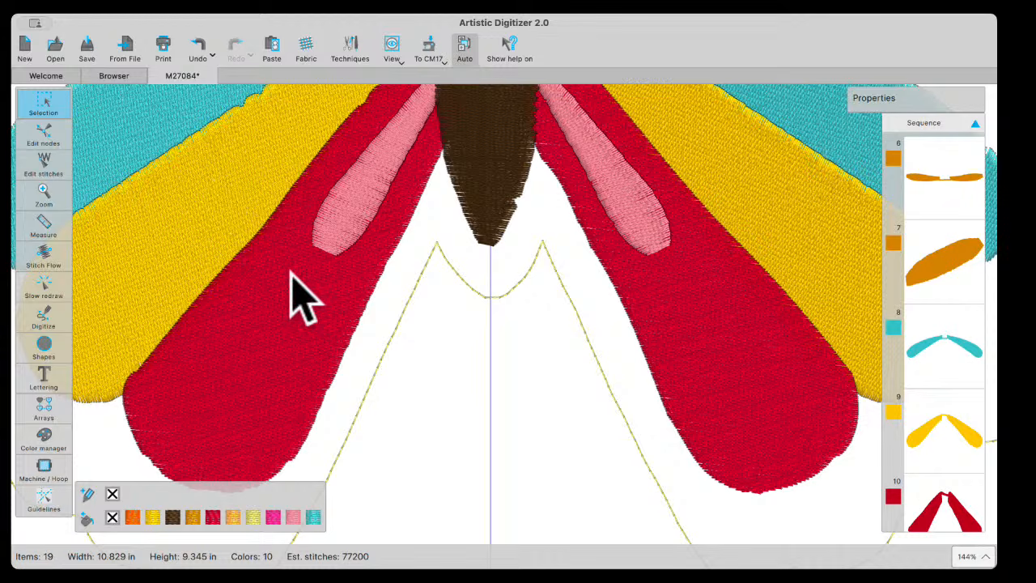
Smooth the clustered nodes along the left red wing's inner edge, leave node editing and clear the selection.
{"action": "left_click", "coordinate": [259, 346]}
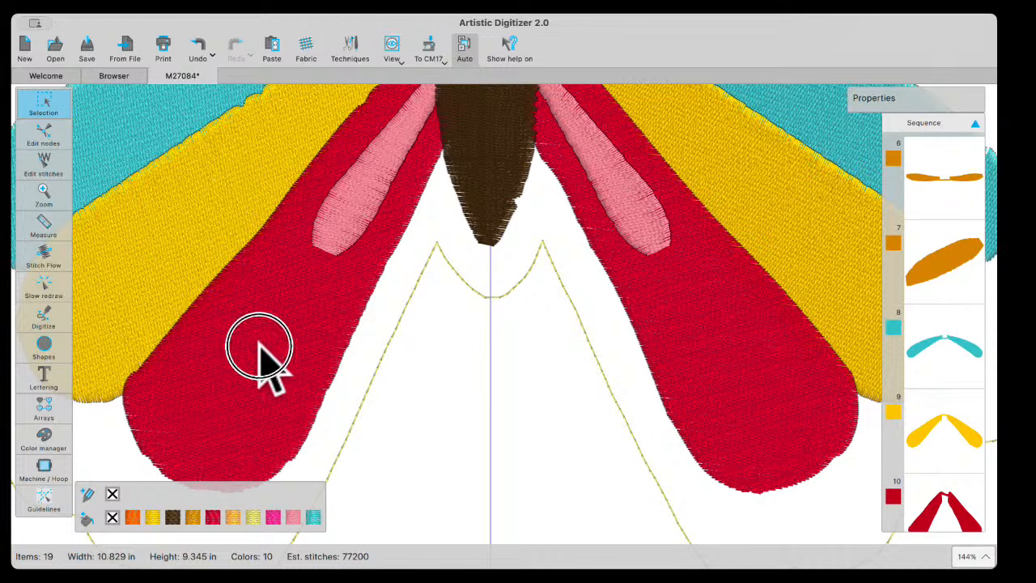
{"action": "left_click", "coordinate": [56, 142]}
{"action": "left_click", "coordinate": [336, 270]}
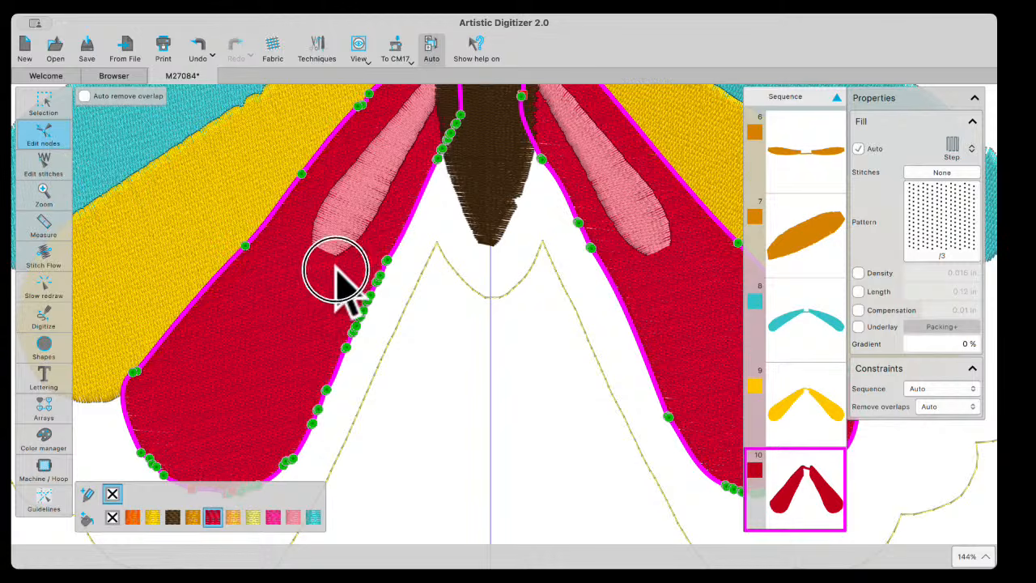
{"action": "left_click_drag", "start_coordinate": [337, 270], "coordinate": [427, 379]}
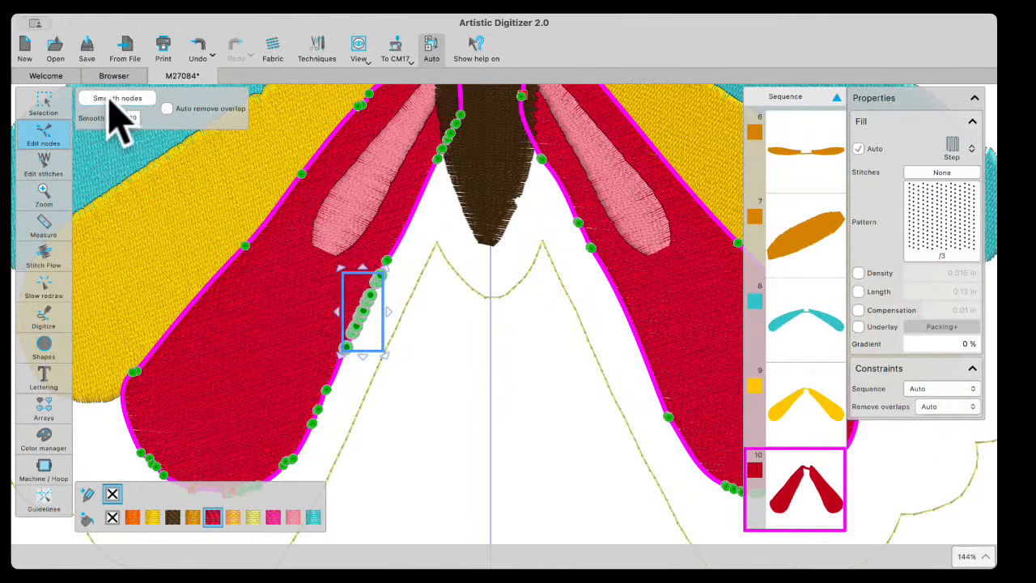
{"action": "left_click", "coordinate": [113, 100]}
{"action": "left_click", "coordinate": [420, 367]}
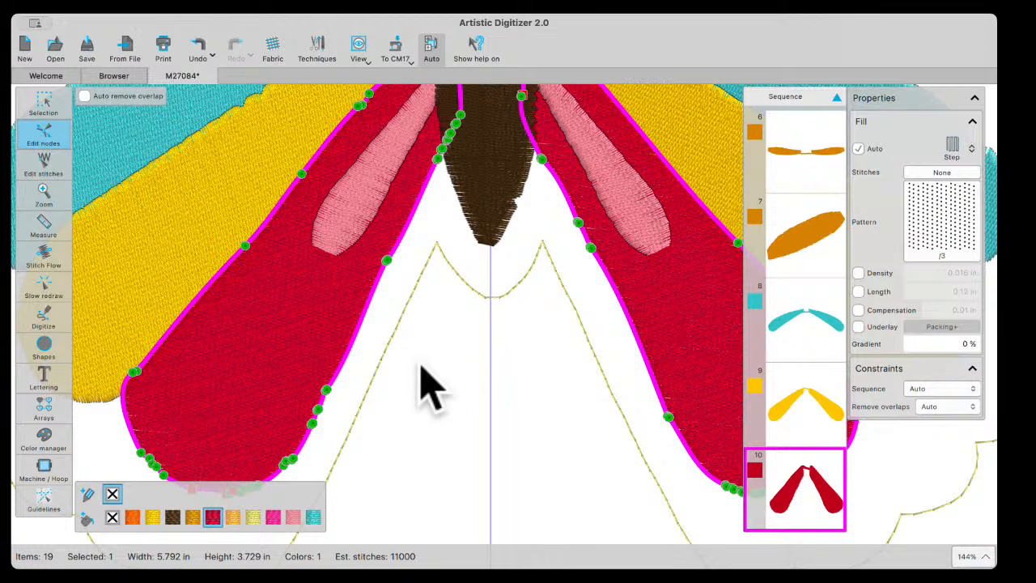
{"action": "left_click", "coordinate": [44, 103]}
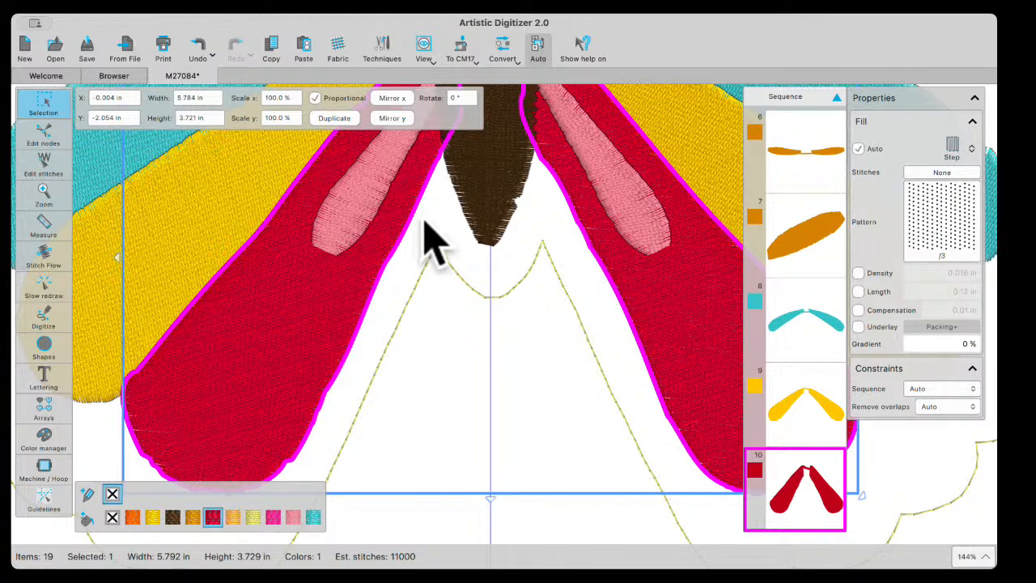
{"action": "scroll", "coordinate": [432, 238], "scroll_direction": "down", "scroll_amount": 10}
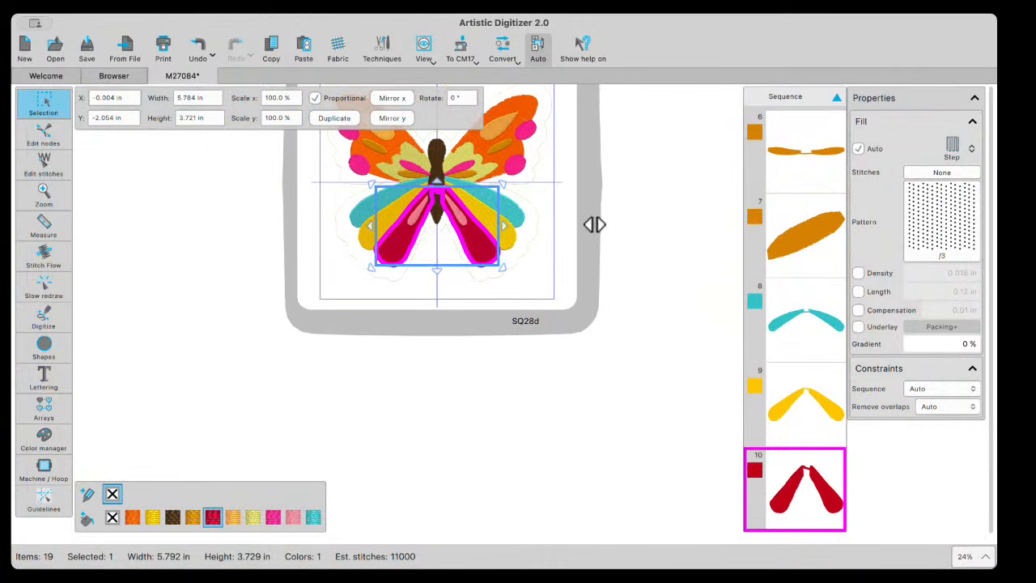
{"action": "left_click", "coordinate": [594, 225]}
{"action": "scroll", "coordinate": [396, 202], "scroll_direction": "down", "scroll_amount": 1}
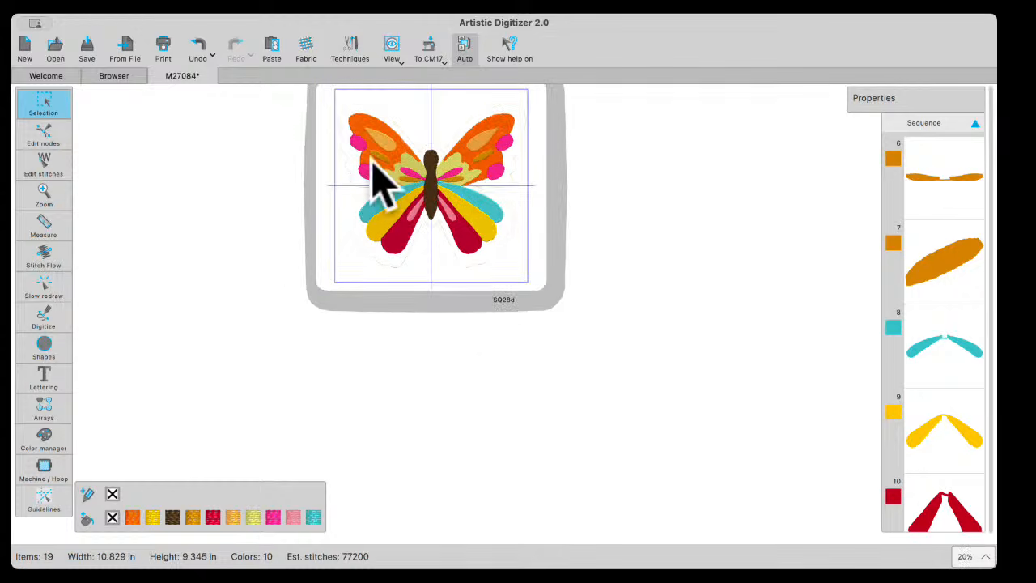
Move the whole butterfly down past the hoop's stitching area, recentre it with Center to Hoop and clear the selection.
{"action": "left_click_drag", "start_coordinate": [317, 87], "coordinate": [524, 257]}
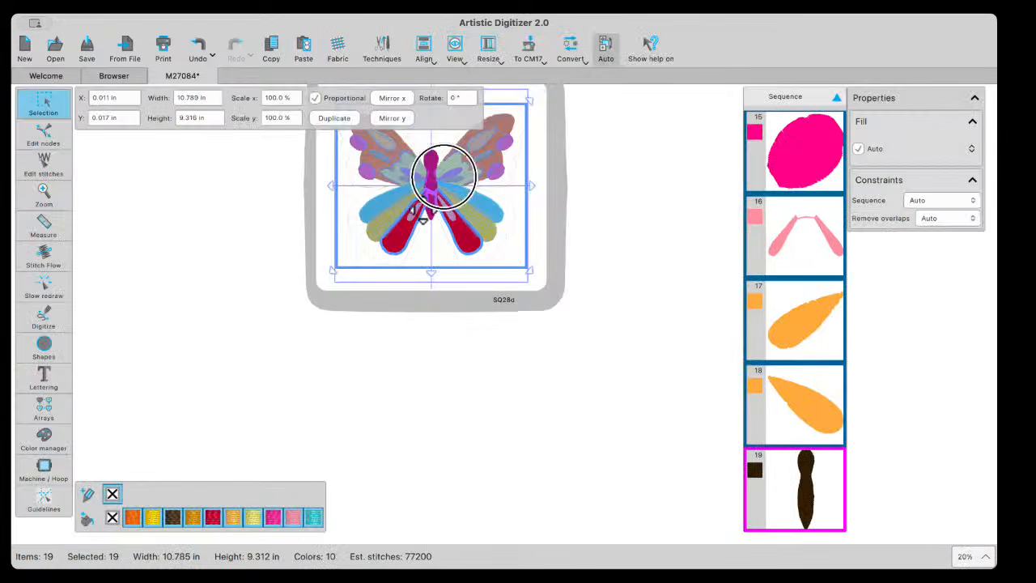
{"action": "left_click_drag", "start_coordinate": [443, 176], "coordinate": [445, 213]}
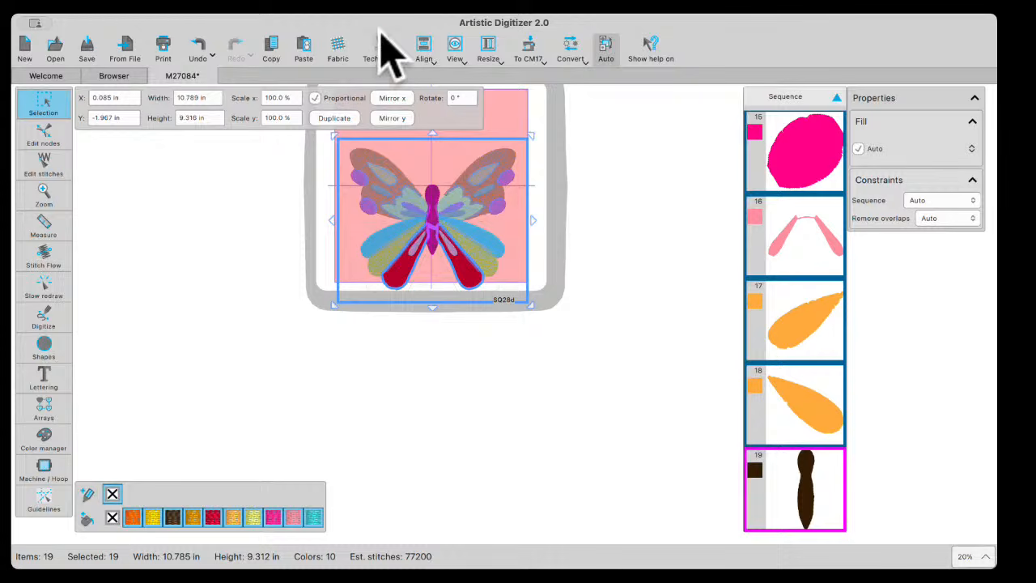
{"action": "left_click", "coordinate": [532, 46]}
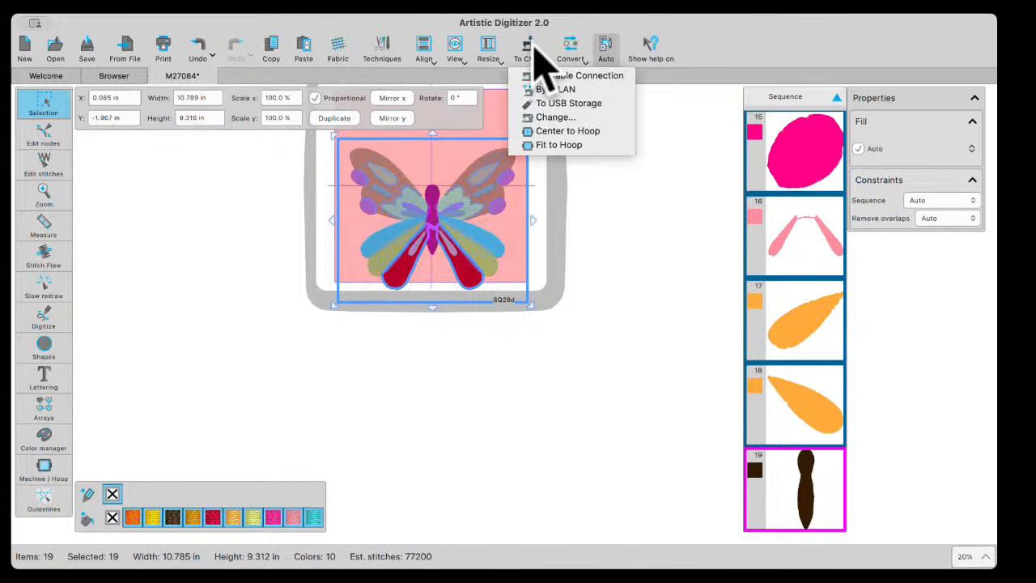
{"action": "left_click", "coordinate": [565, 132]}
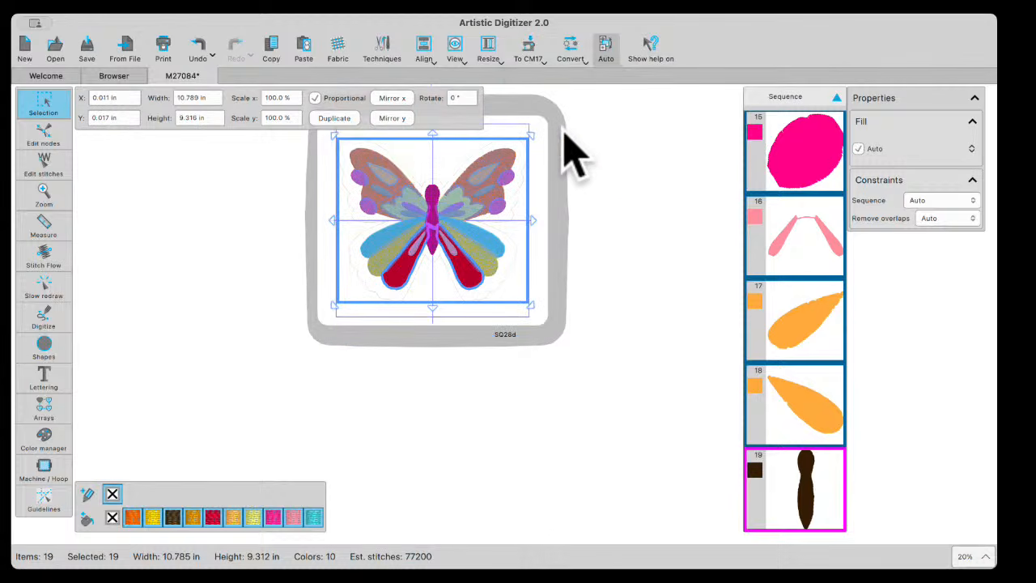
{"action": "left_click", "coordinate": [571, 282]}
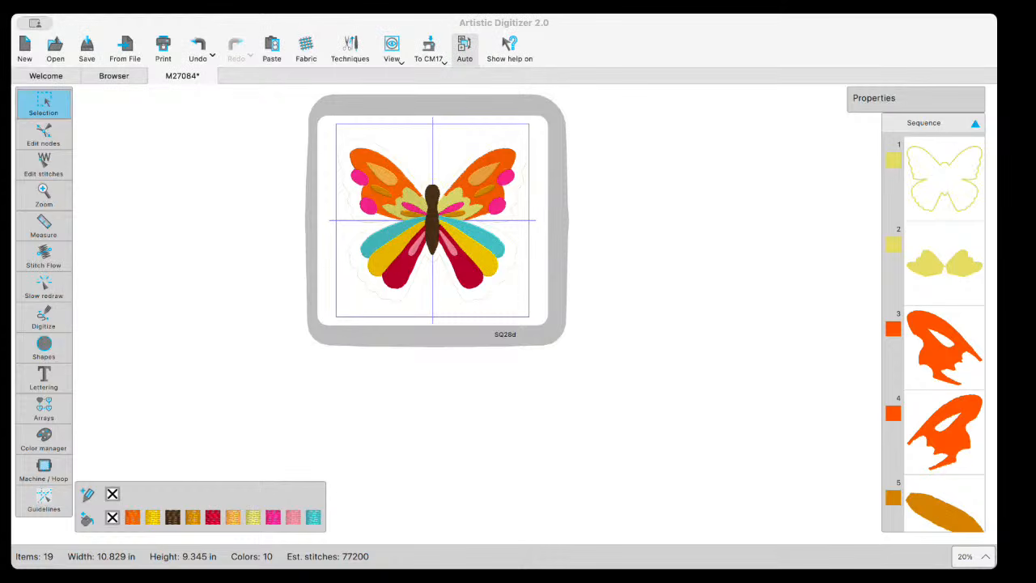
{"action": "left_click", "coordinate": [515, 482]}
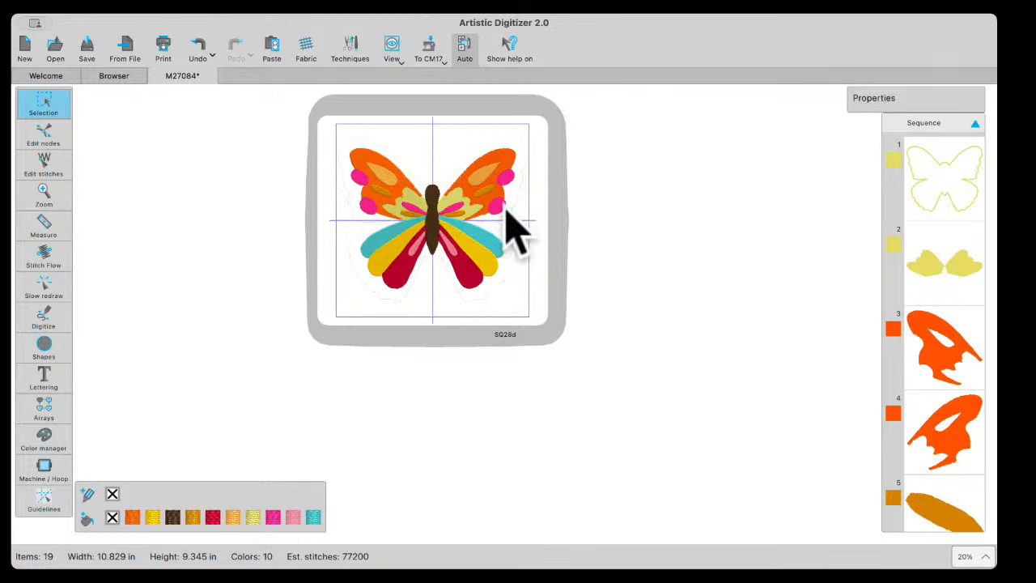
Select the red lower wing pair and open the thread swatches for its fill color.
{"action": "left_click", "coordinate": [491, 234]}
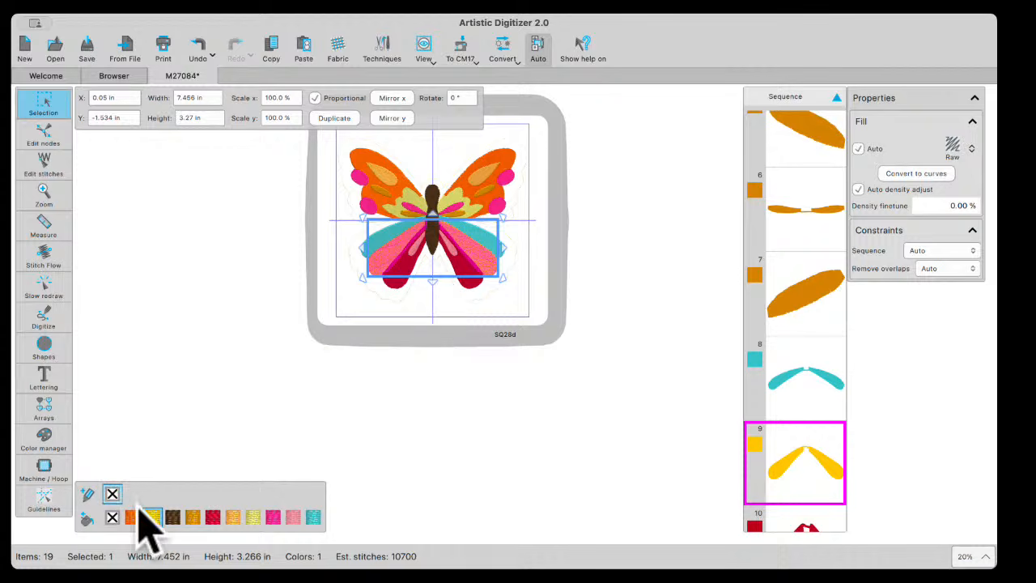
{"action": "left_click", "coordinate": [340, 423]}
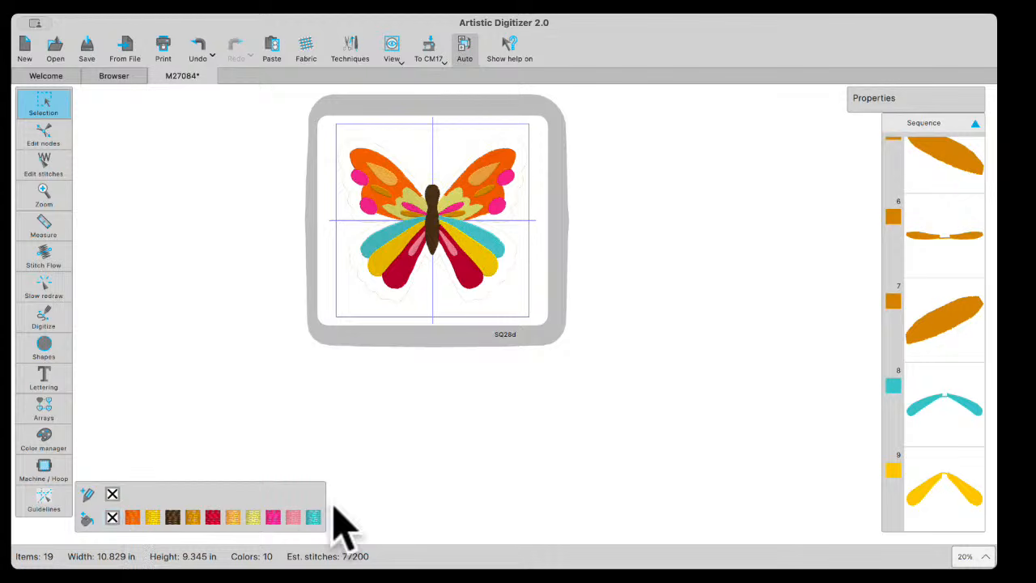
{"action": "left_click", "coordinate": [396, 280]}
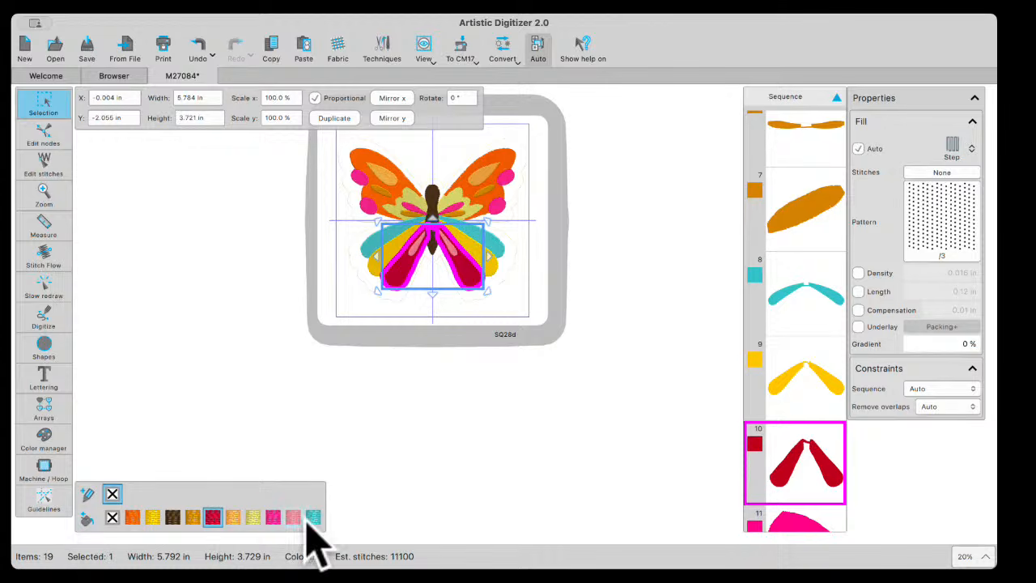
{"action": "left_click", "coordinate": [87, 517]}
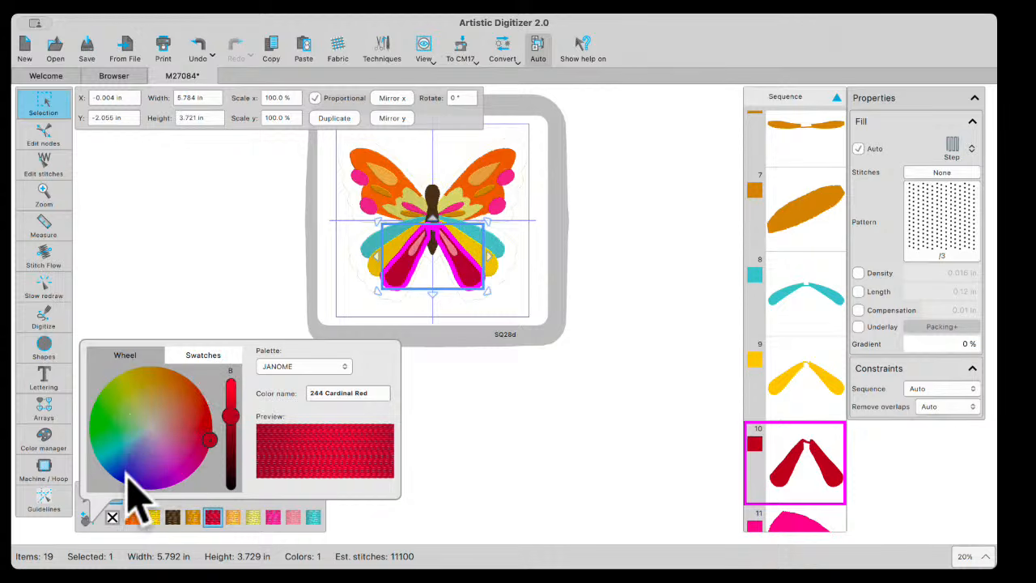
{"action": "left_click", "coordinate": [202, 356]}
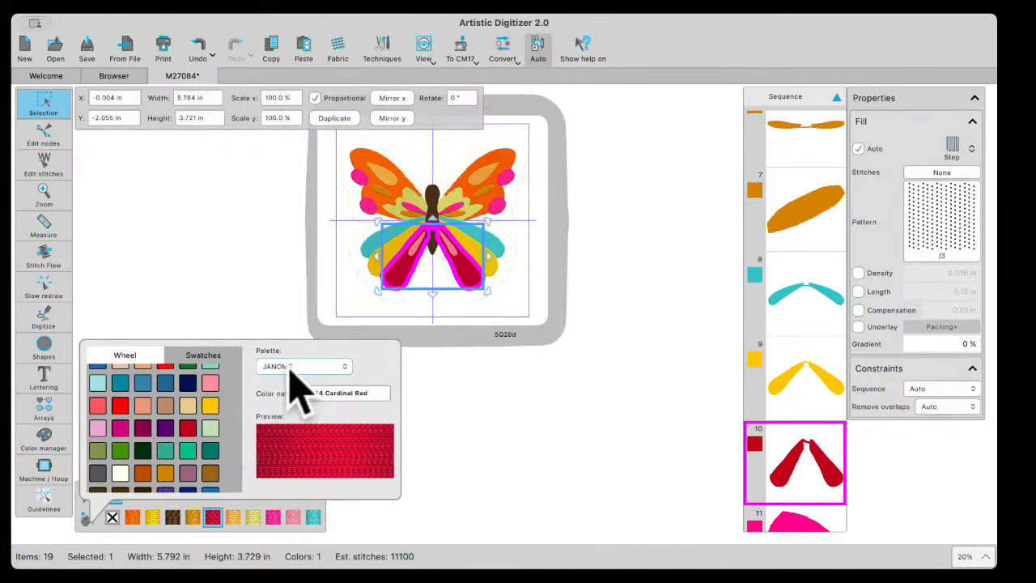
Switch the swatches to the MARATHON POLYESTER palette, recolor the red wing pair with green 2004 and deselect it.
{"action": "left_click", "coordinate": [344, 367]}
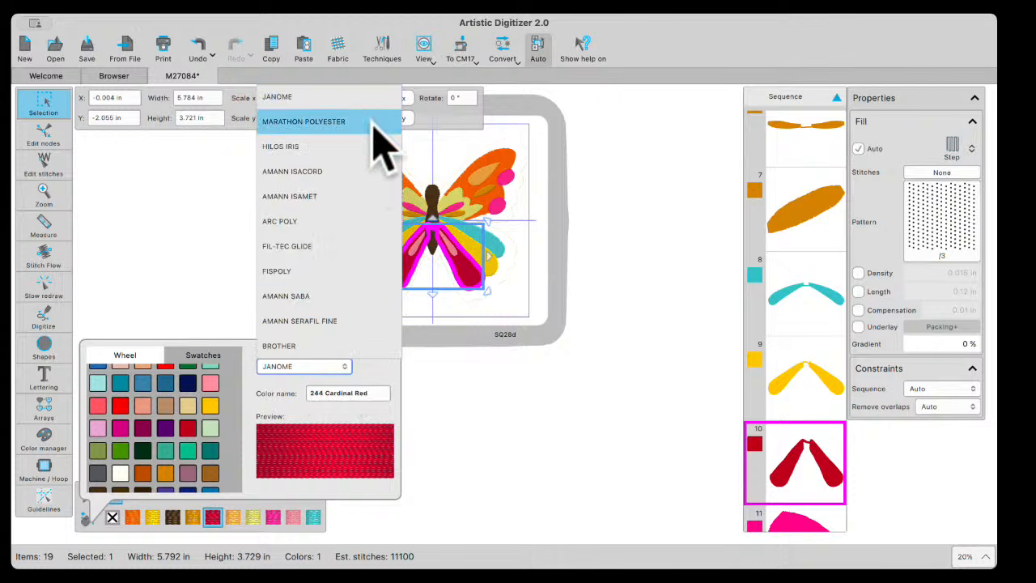
{"action": "scroll", "coordinate": [342, 104], "scroll_direction": "down", "scroll_amount": 2}
{"action": "scroll", "coordinate": [342, 106], "scroll_direction": "up", "scroll_amount": 2}
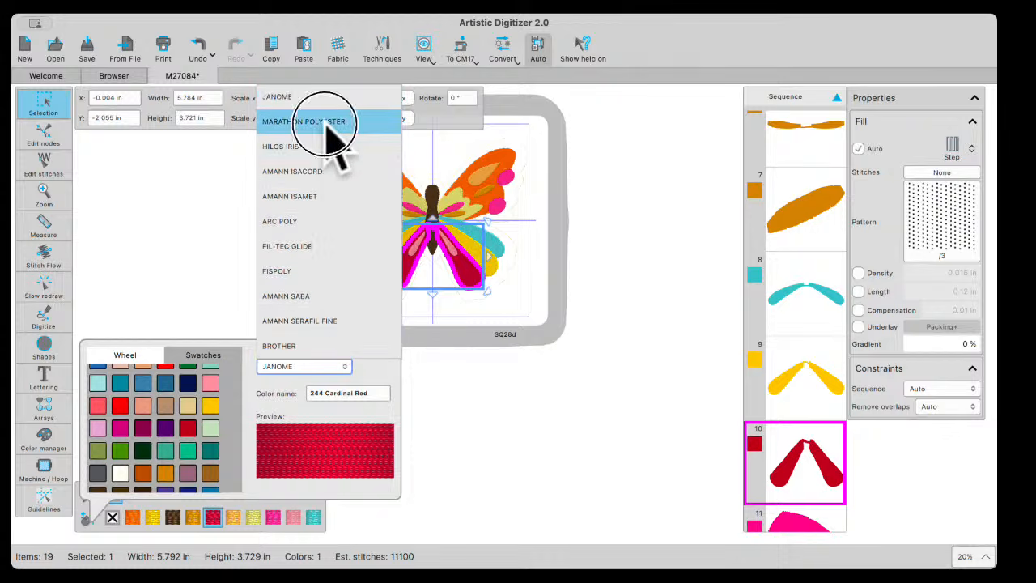
{"action": "left_click", "coordinate": [328, 123]}
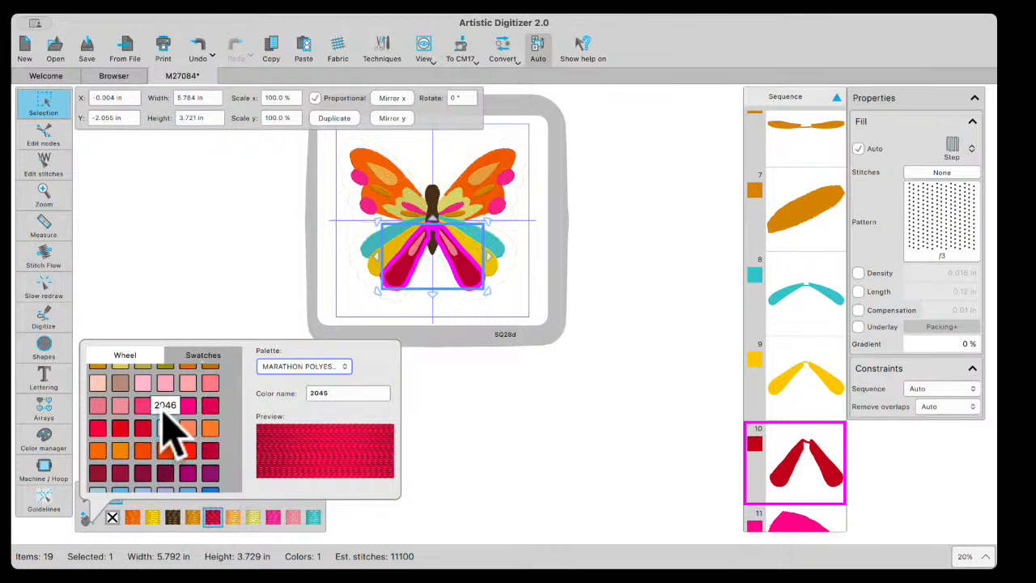
{"action": "scroll", "coordinate": [146, 441], "scroll_direction": "up", "scroll_amount": 10}
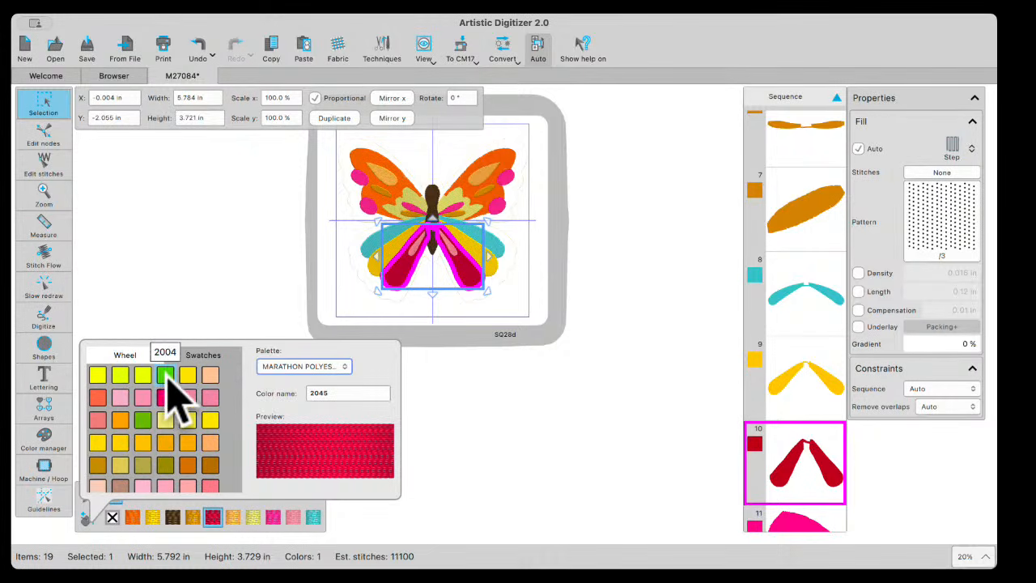
{"action": "left_click", "coordinate": [166, 376]}
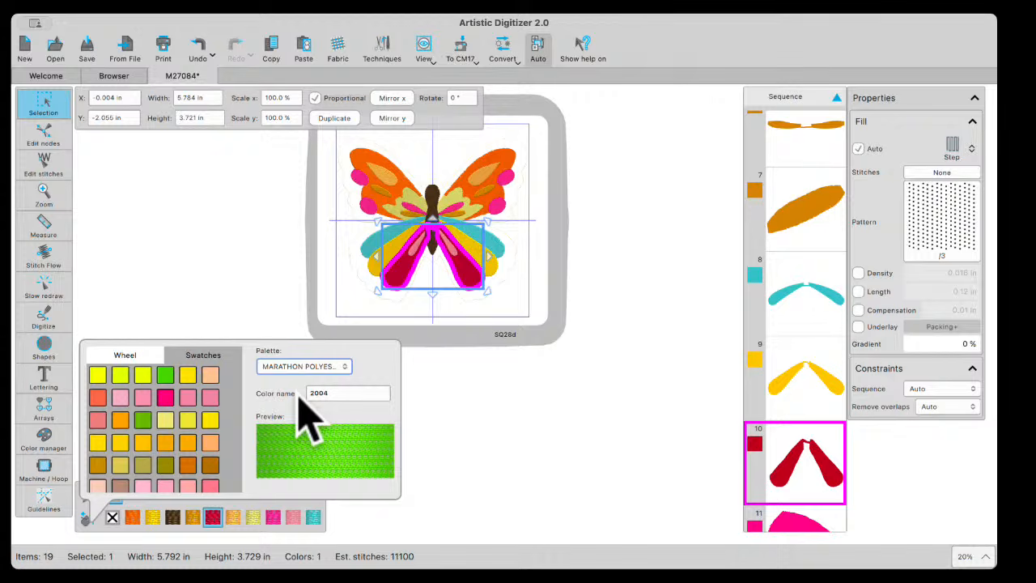
{"action": "left_click", "coordinate": [214, 518]}
{"action": "left_click", "coordinate": [400, 369]}
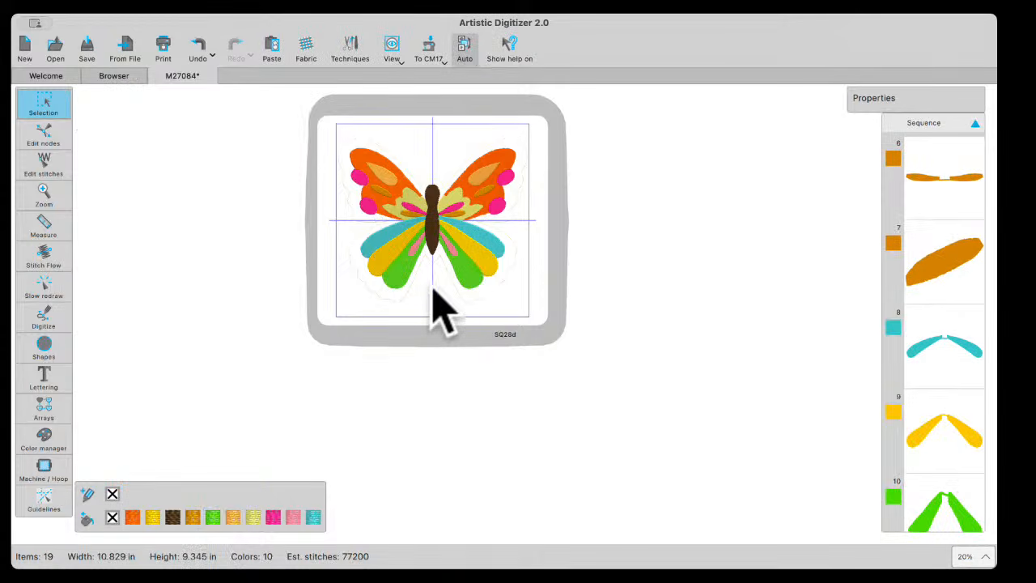
Select the whole butterfly and apply the AMANN ISACORD thread palette to it in the color manager.
{"action": "scroll", "coordinate": [443, 310], "scroll_direction": "up", "scroll_amount": 5}
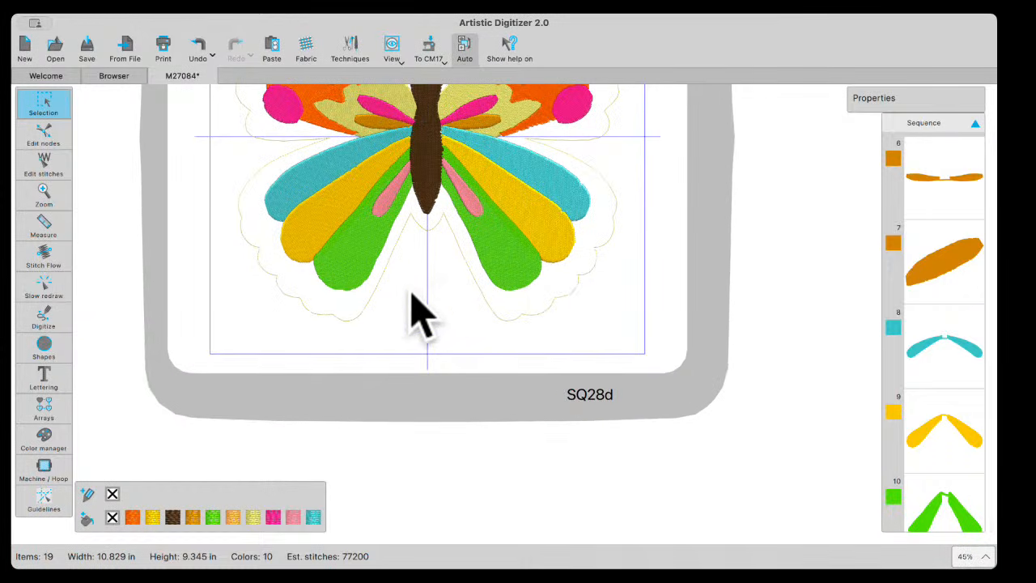
{"action": "scroll", "coordinate": [407, 294], "scroll_direction": "down", "scroll_amount": 5}
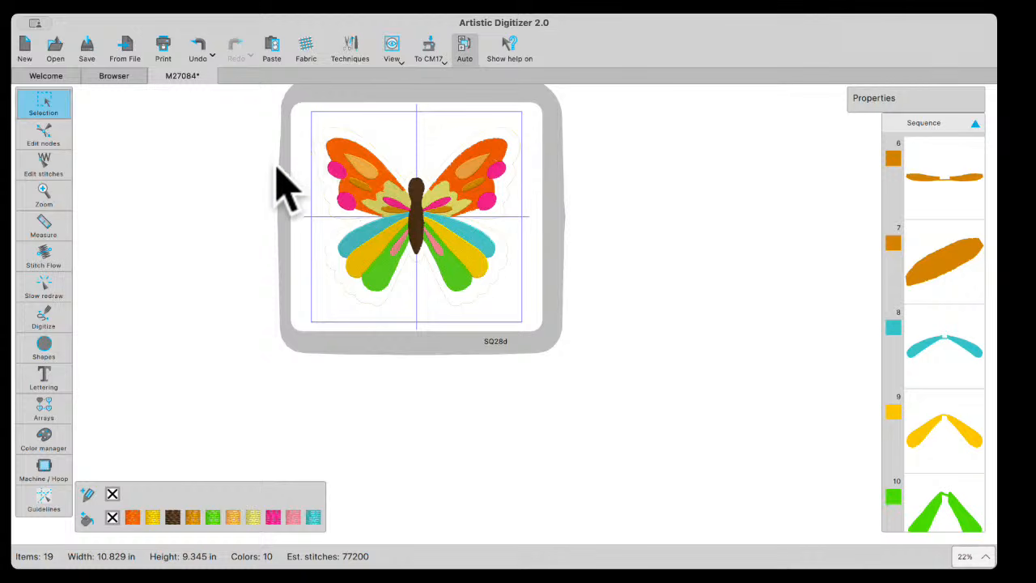
{"action": "left_click_drag", "start_coordinate": [306, 115], "coordinate": [552, 334]}
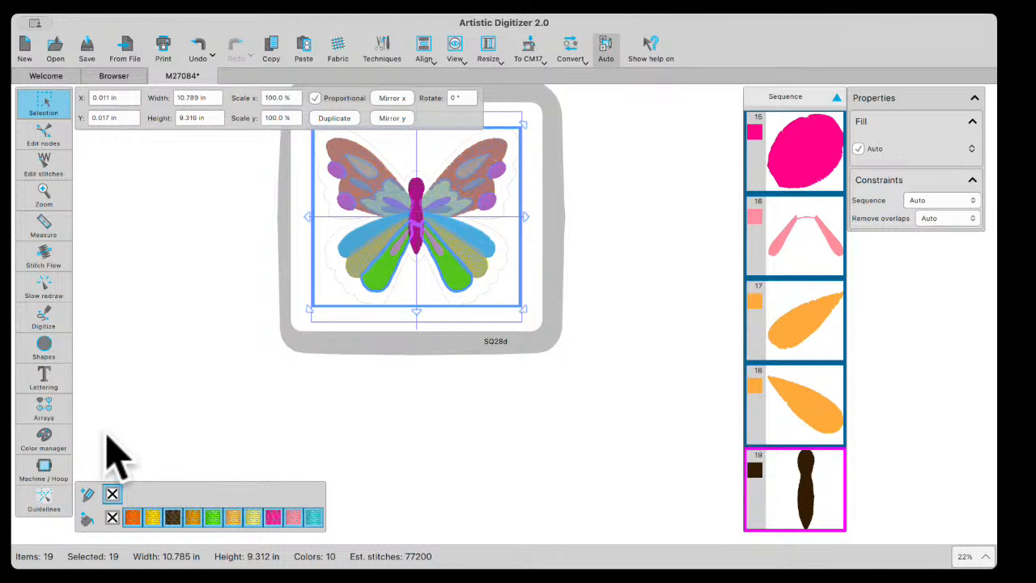
{"action": "left_click", "coordinate": [38, 445]}
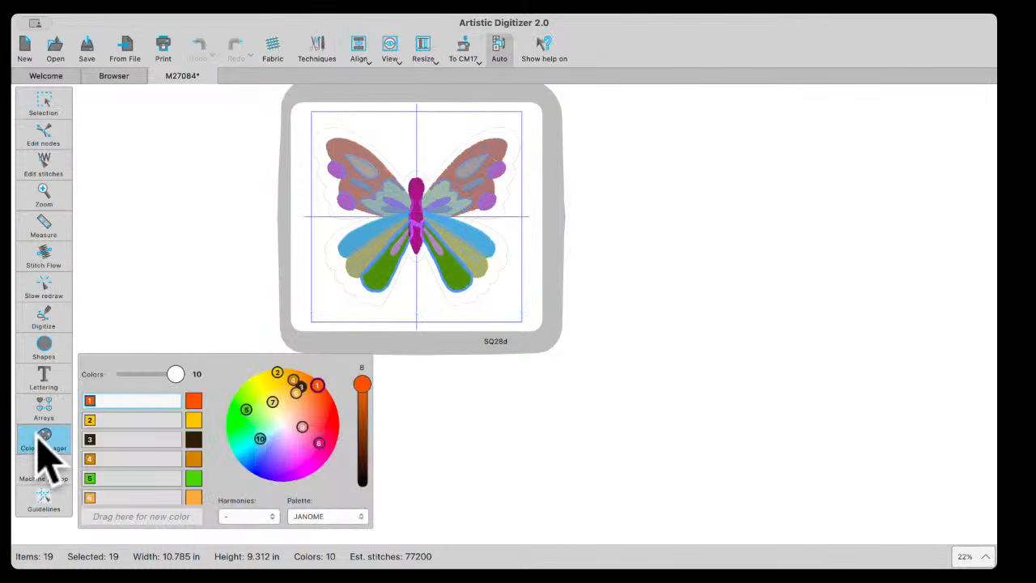
{"action": "left_click", "coordinate": [362, 518]}
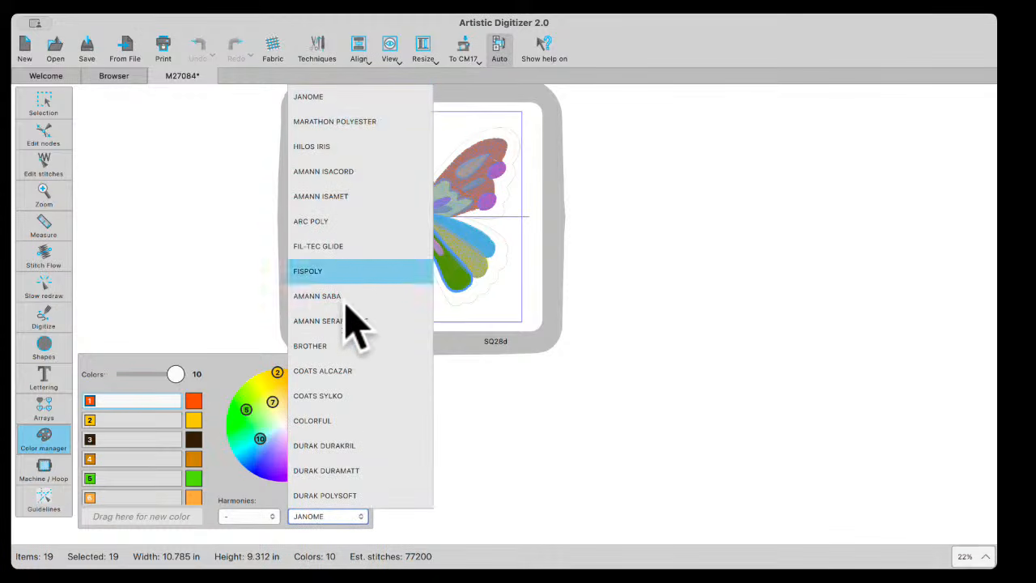
{"action": "left_click", "coordinate": [359, 171]}
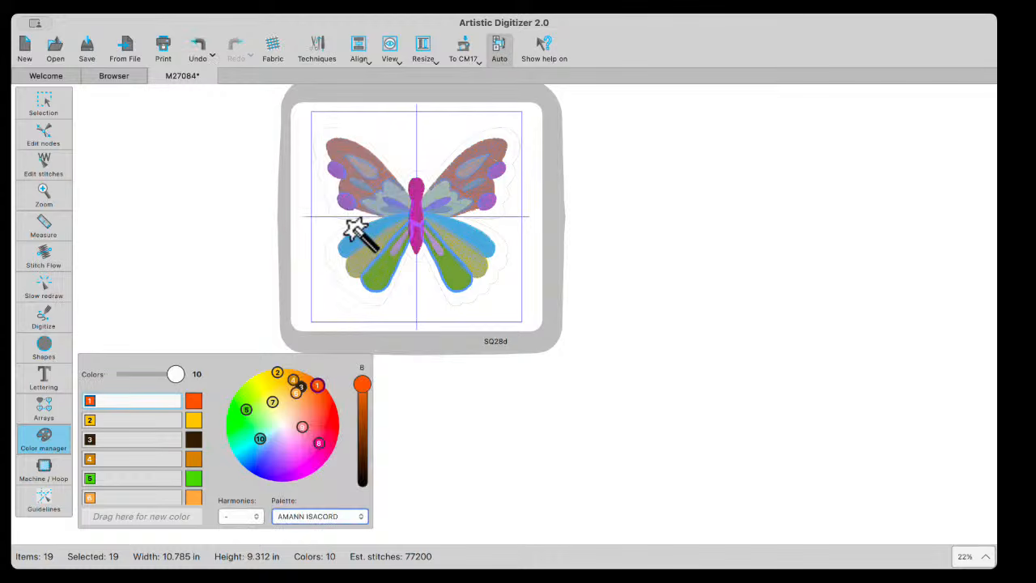
Sample individual design colors and their brightness in the color manager, leave it and clear the selection.
{"action": "left_click", "coordinate": [356, 229]}
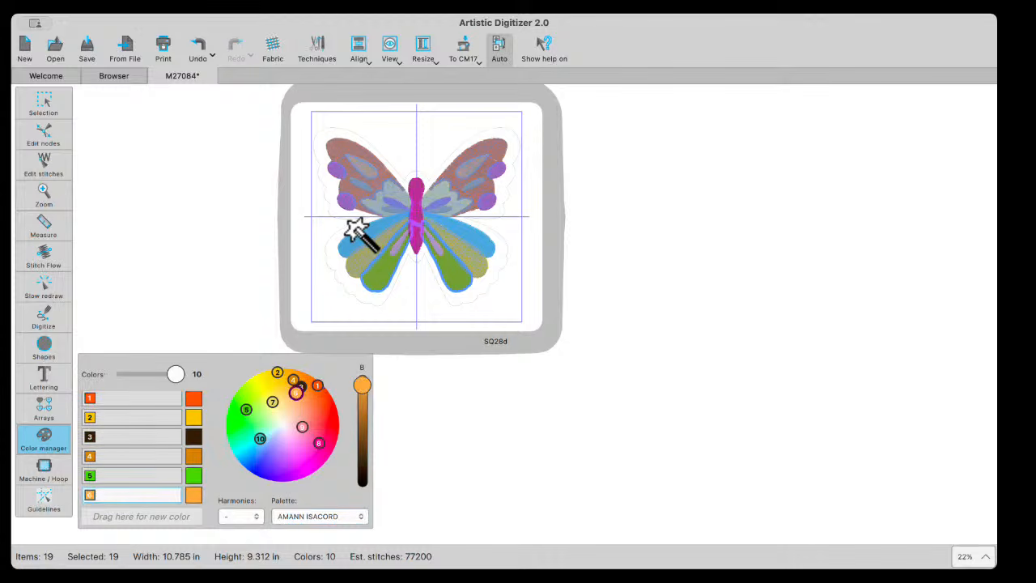
{"action": "mouse_move", "coordinate": [362, 386]}
{"action": "left_mouse_down"}
{"action": "mouse_move", "coordinate": [361, 405]}
{"action": "mouse_move", "coordinate": [366, 388]}
{"action": "left_mouse_up"}
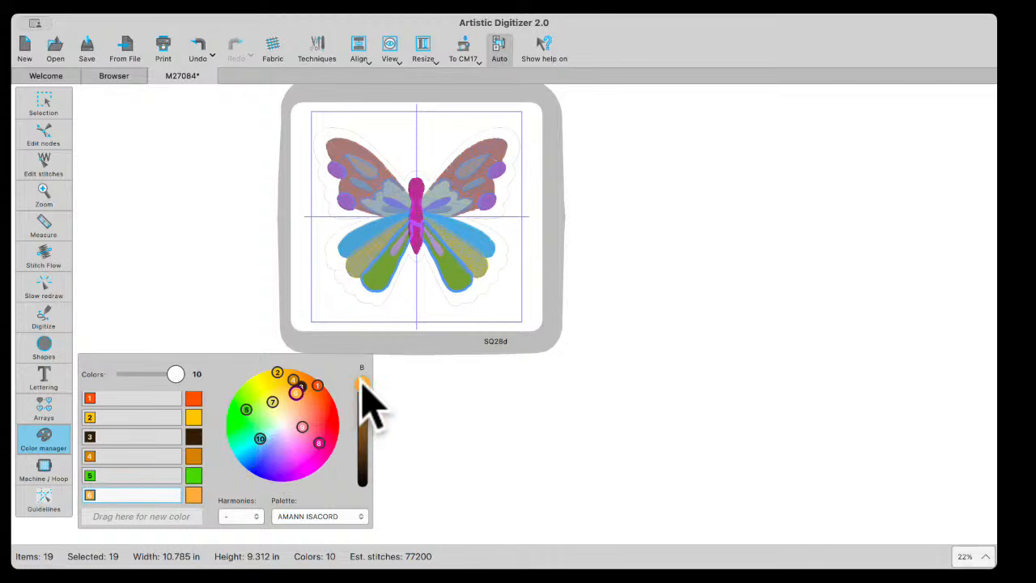
{"action": "mouse_move", "coordinate": [362, 380]}
{"action": "left_mouse_down"}
{"action": "mouse_move", "coordinate": [361, 404]}
{"action": "mouse_move", "coordinate": [364, 381]}
{"action": "left_mouse_up"}
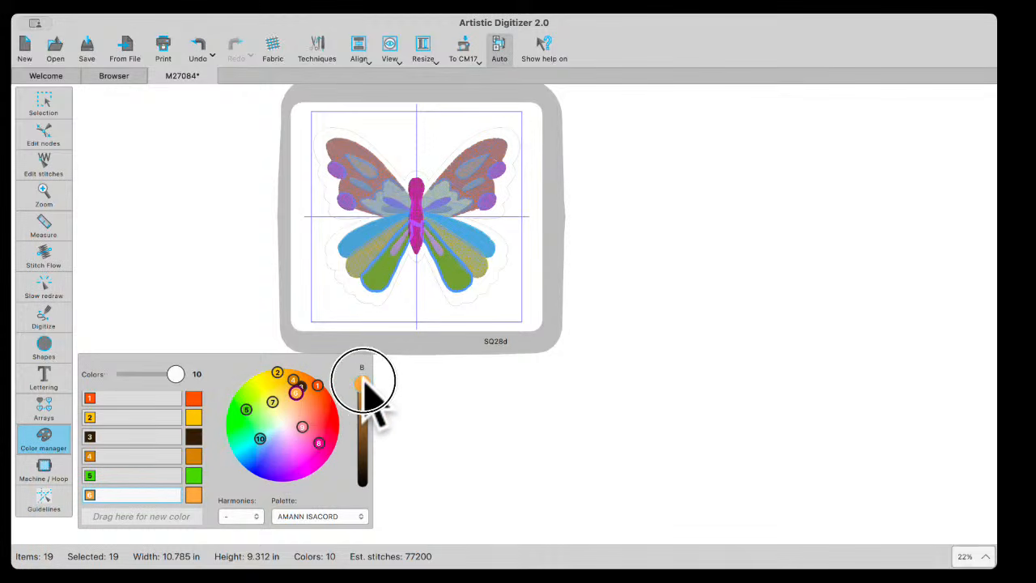
{"action": "left_click", "coordinate": [368, 288]}
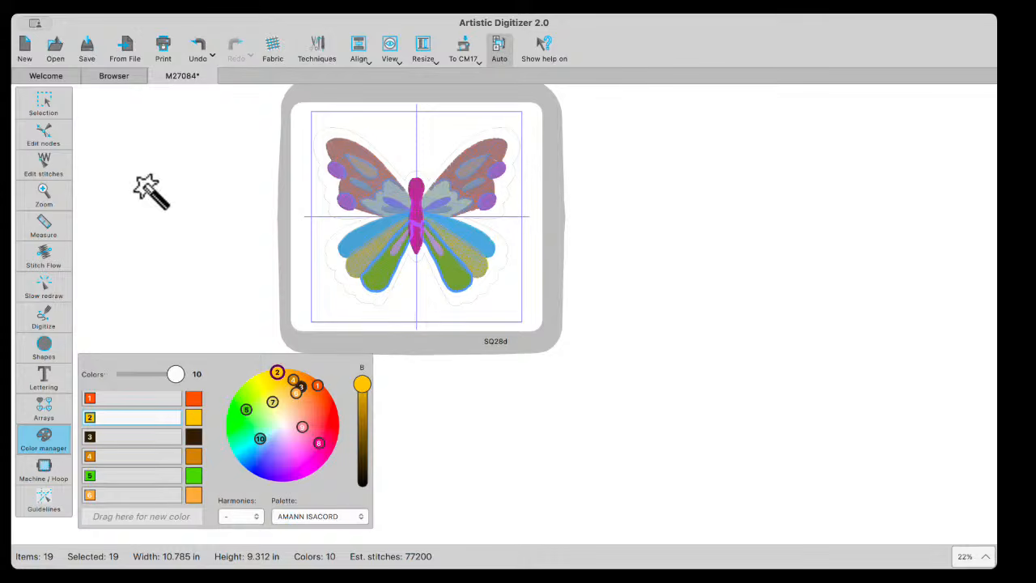
{"action": "left_click", "coordinate": [49, 113]}
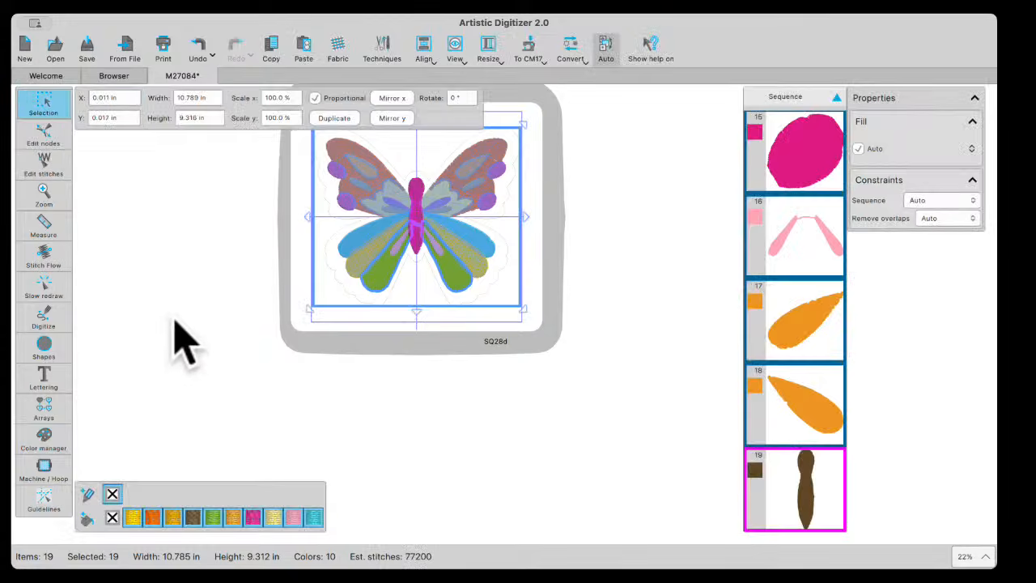
{"action": "left_click", "coordinate": [175, 318]}
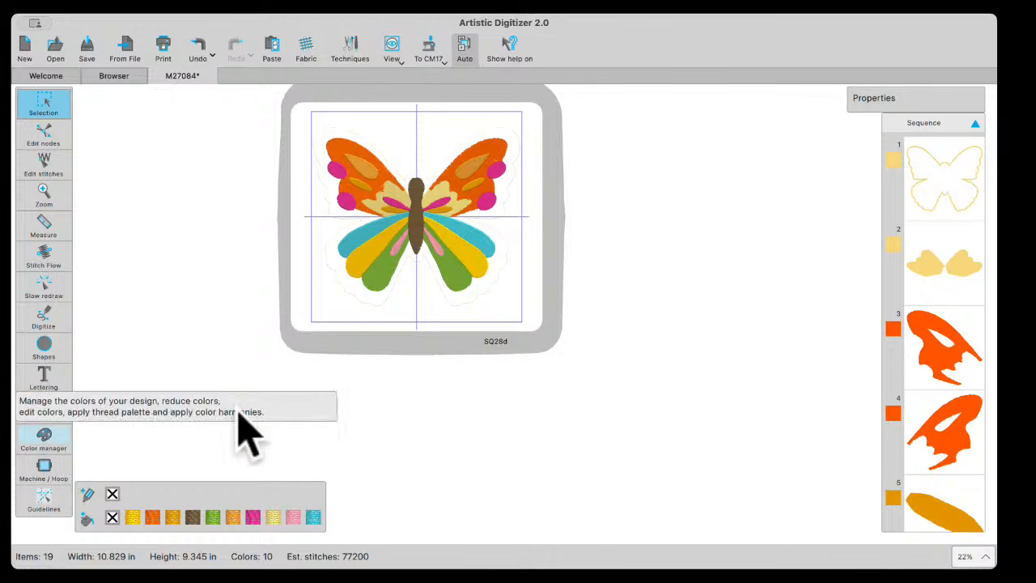
Select only the green lower wing pair, check it in the color manager and return to object selection.
{"action": "left_click", "coordinate": [375, 271]}
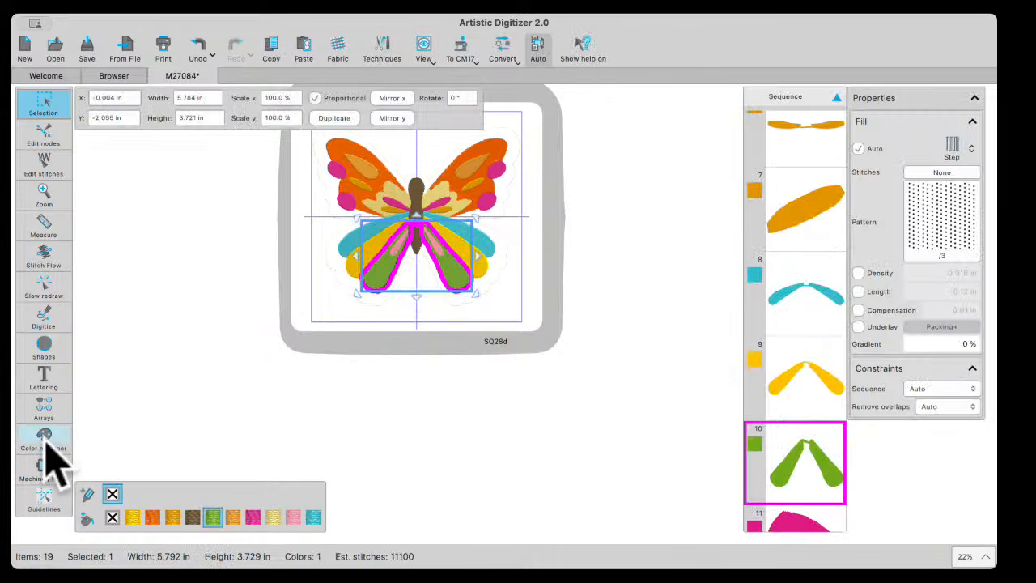
{"action": "left_click", "coordinate": [44, 441]}
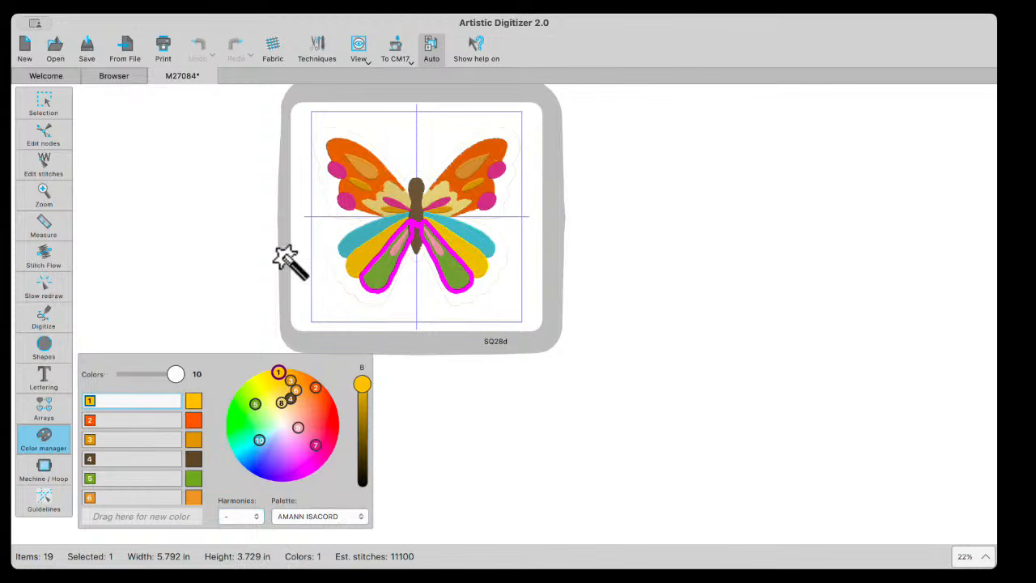
{"action": "left_click", "coordinate": [41, 101]}
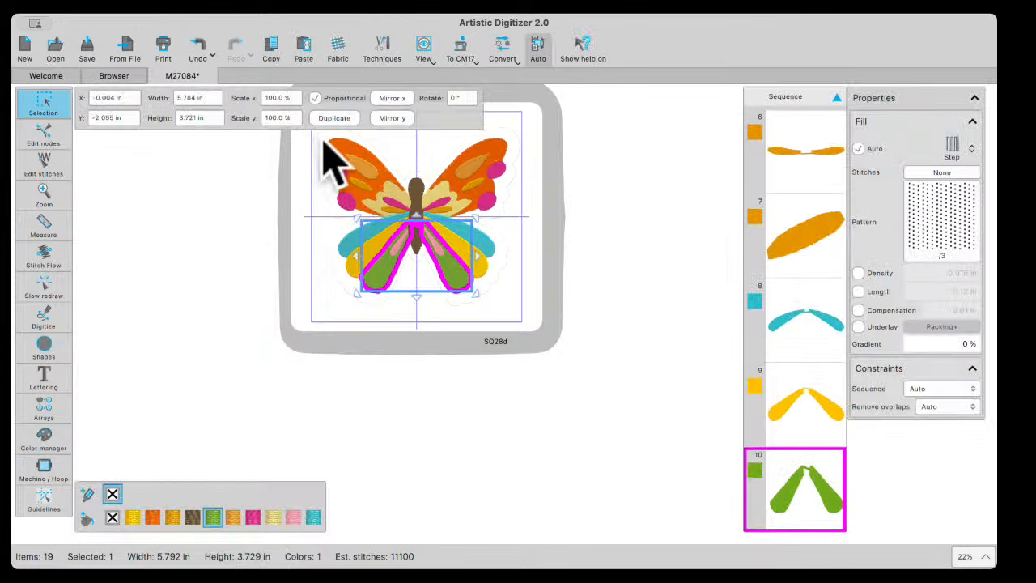
Select the whole butterfly, look through the color manager's harmony options without choosing one and leave the manager.
{"action": "scroll", "coordinate": [354, 201], "scroll_direction": "up", "scroll_amount": 2}
{"action": "left_click_drag", "start_coordinate": [298, 154], "coordinate": [525, 392]}
{"action": "left_click", "coordinate": [44, 437]}
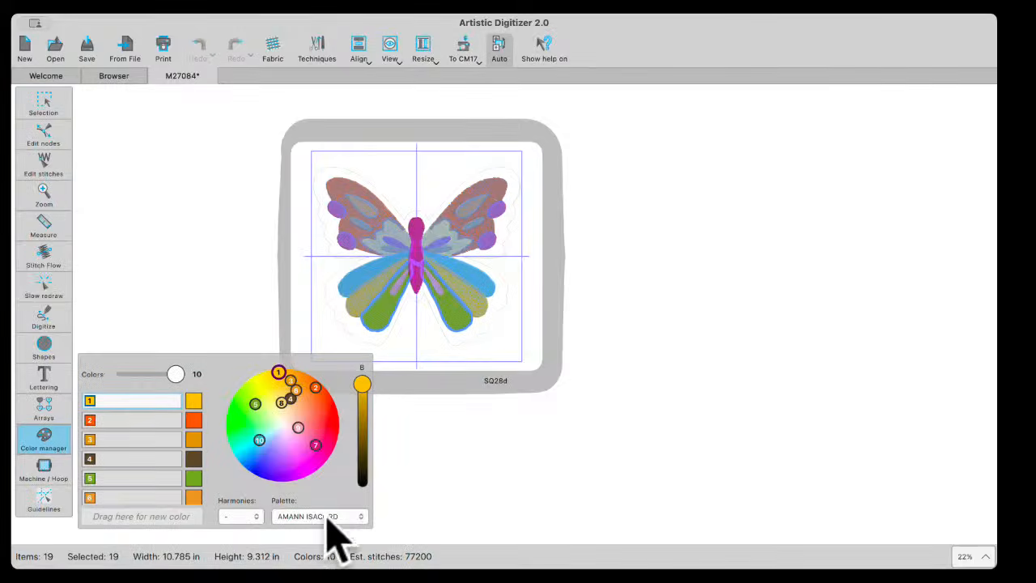
{"action": "left_click", "coordinate": [243, 515]}
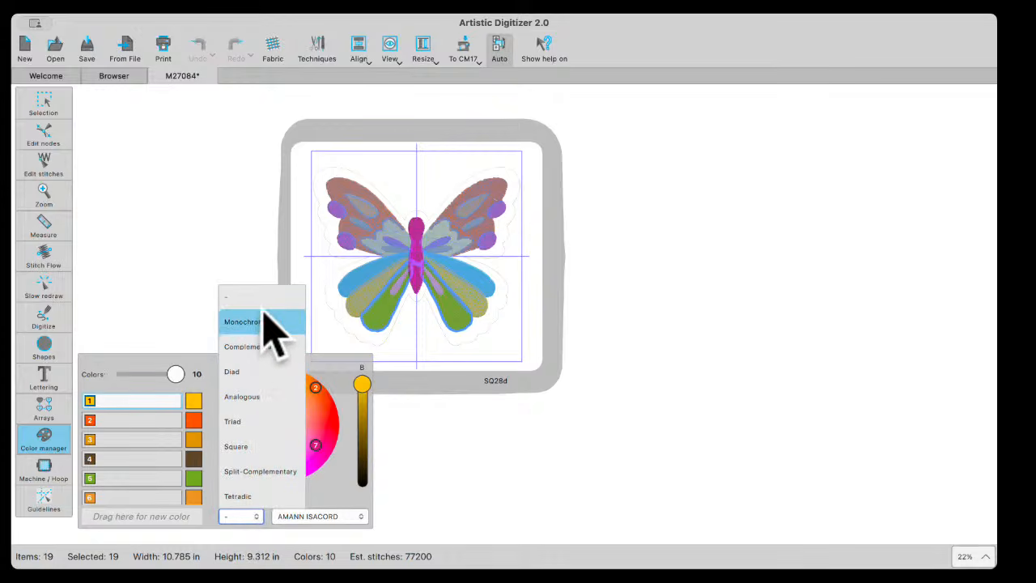
{"action": "left_click", "coordinate": [44, 105]}
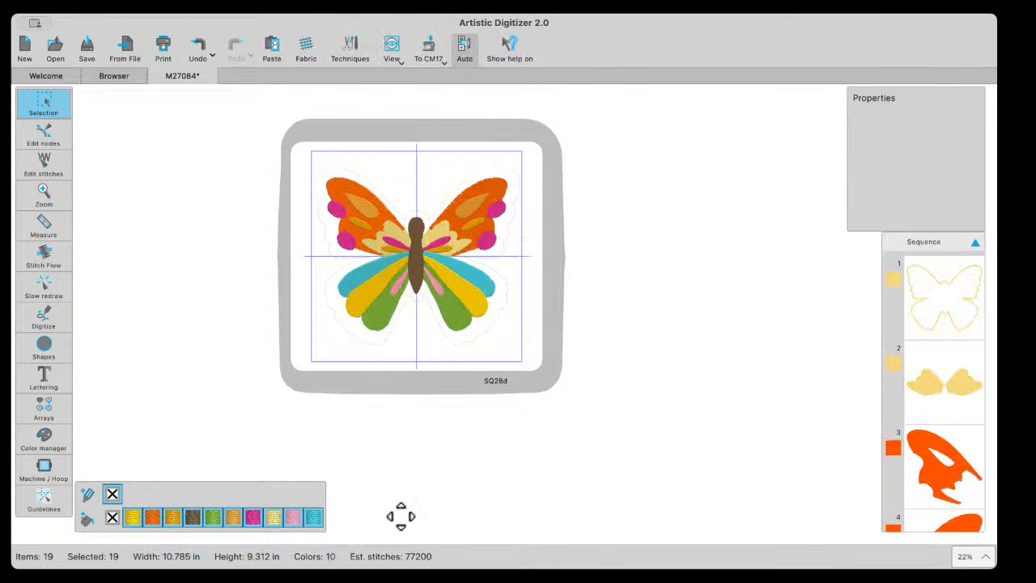
Select the orange upper-left wing and try thread 2222 from the AMANN ISACORD palette as its fill color.
{"action": "left_click", "coordinate": [450, 311]}
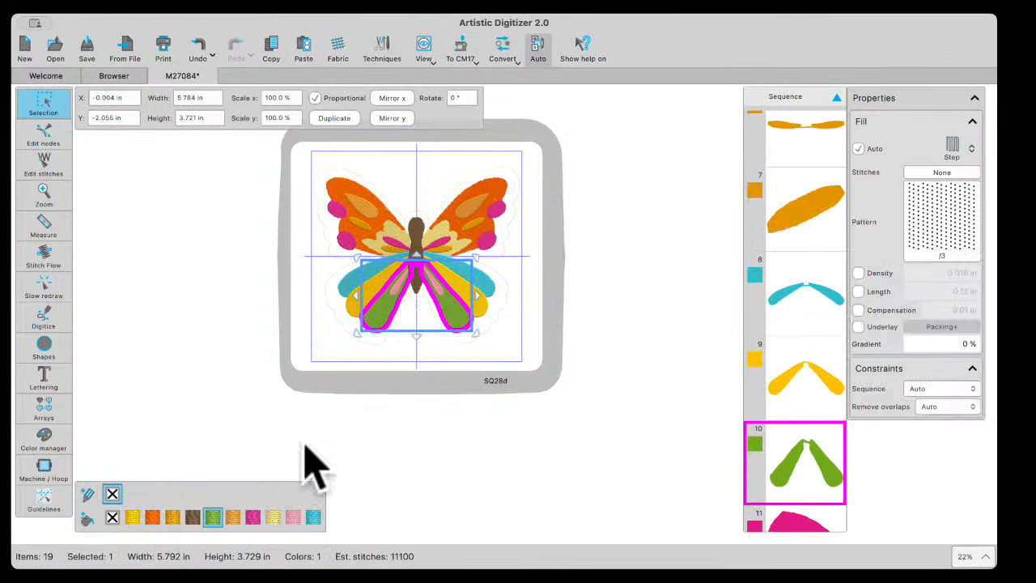
{"action": "left_click", "coordinate": [344, 203]}
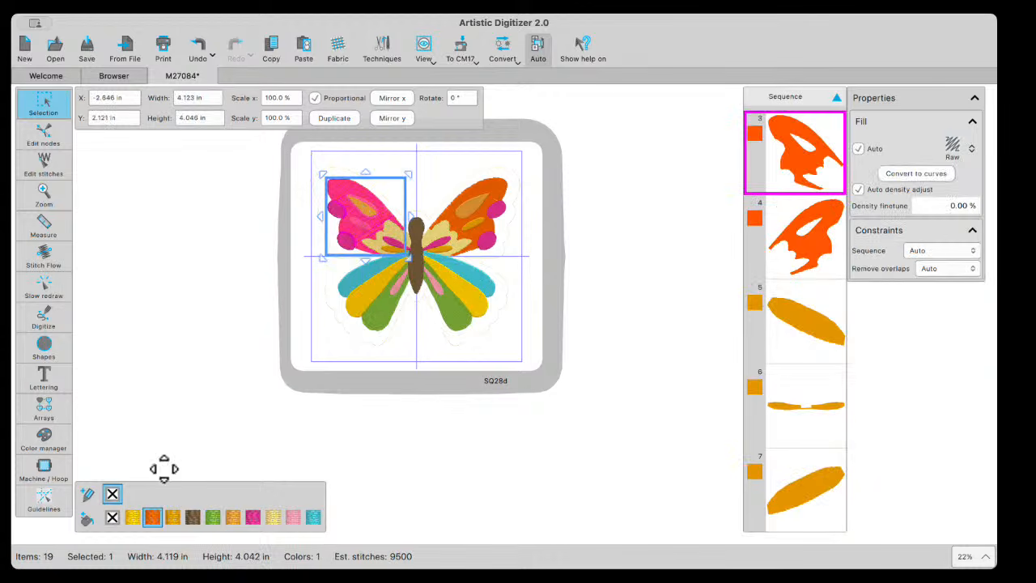
{"action": "left_click", "coordinate": [86, 517]}
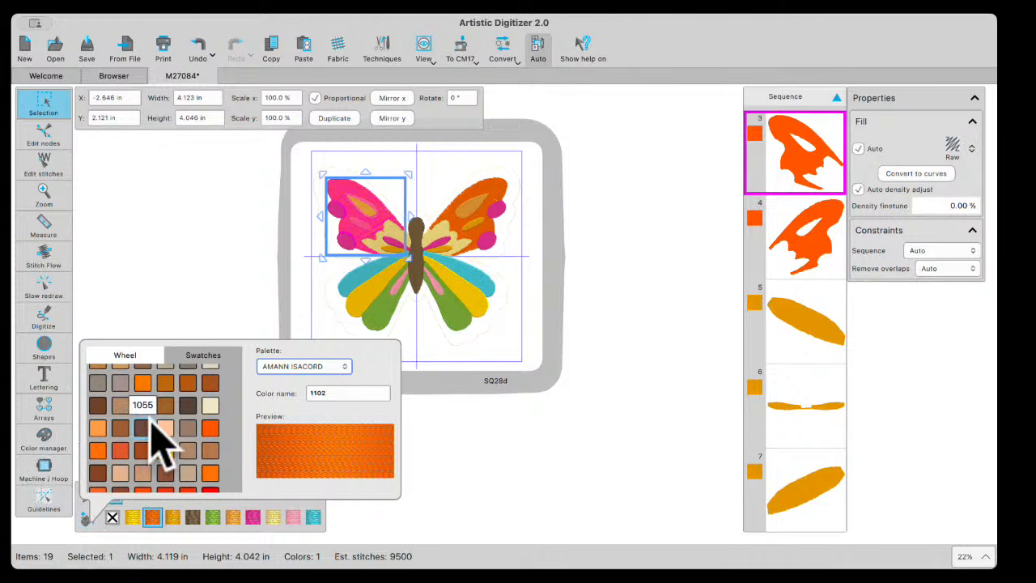
{"action": "scroll", "coordinate": [166, 469], "scroll_direction": "down", "scroll_amount": 10}
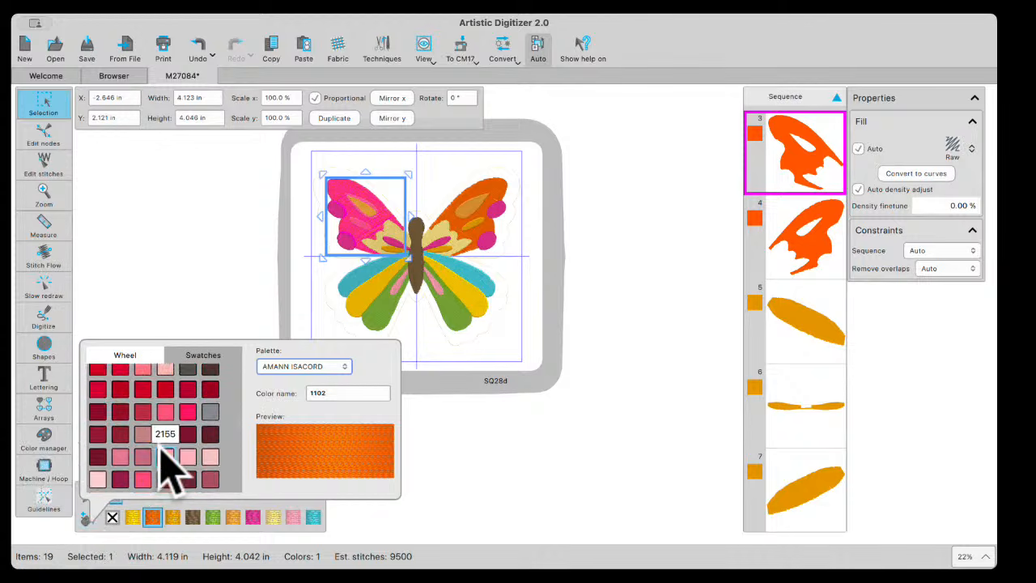
{"action": "left_click", "coordinate": [168, 465]}
{"action": "scroll", "coordinate": [169, 468], "scroll_direction": "down", "scroll_amount": 2}
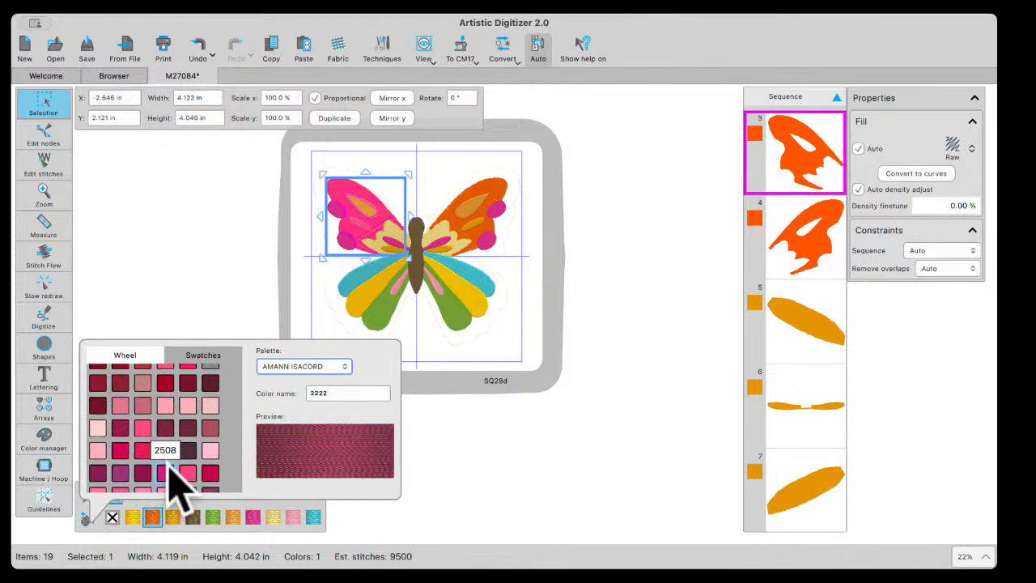
Switch the fill color palette to JANOME, recolor the selected wing with 273 Honey Dew and clear the selection.
{"action": "left_click", "coordinate": [323, 366]}
{"action": "scroll", "coordinate": [299, 154], "scroll_direction": "down", "scroll_amount": 5}
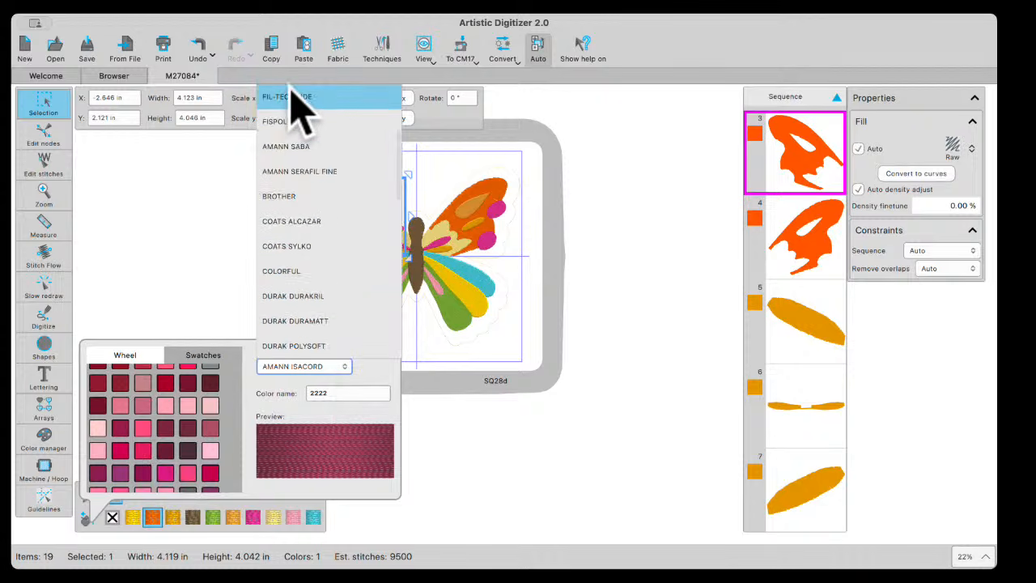
{"action": "scroll", "coordinate": [277, 158], "scroll_direction": "down", "scroll_amount": 2}
{"action": "scroll", "coordinate": [280, 158], "scroll_direction": "up", "scroll_amount": 10}
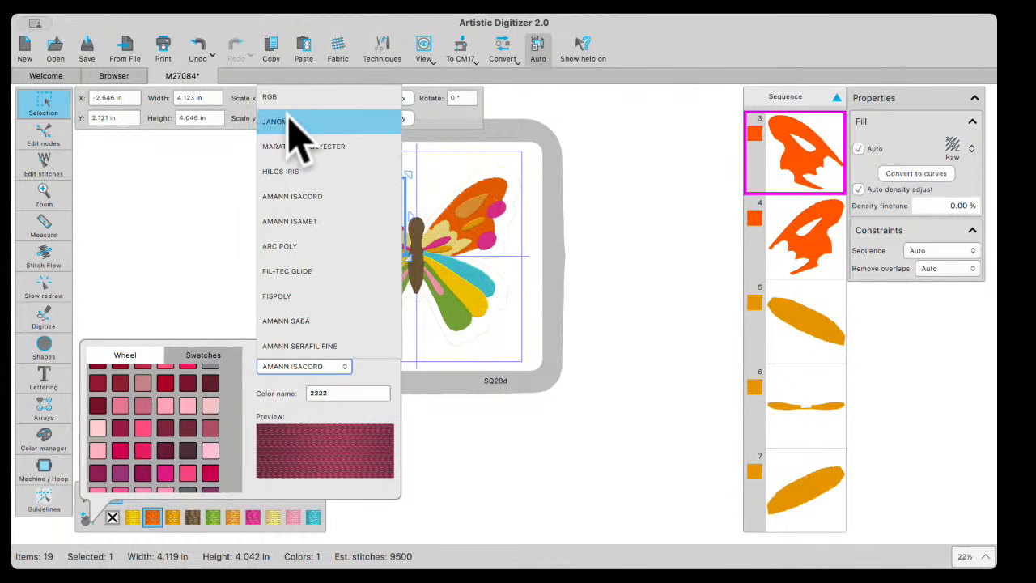
{"action": "left_click", "coordinate": [292, 122]}
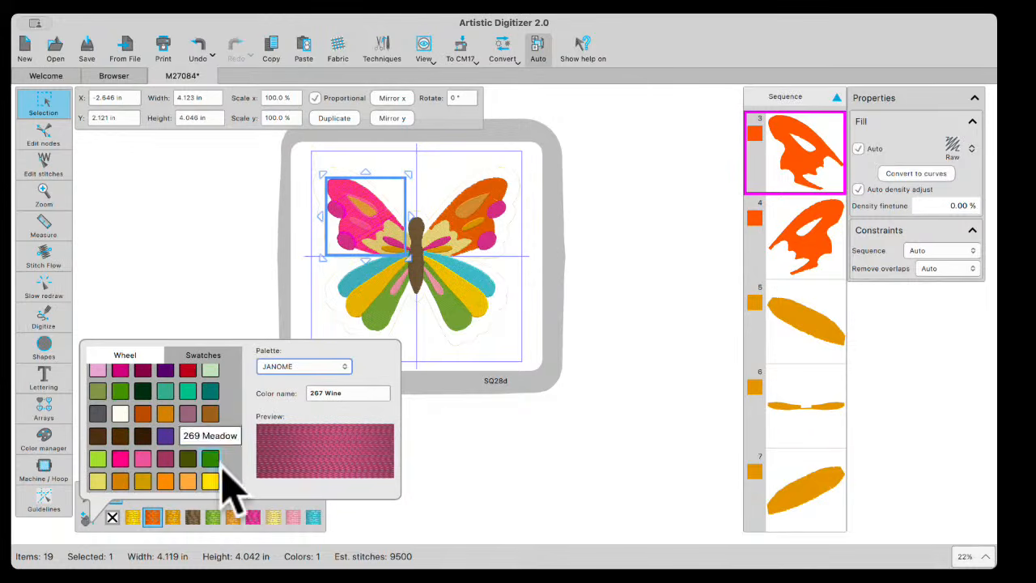
{"action": "left_click", "coordinate": [166, 481]}
{"action": "left_click", "coordinate": [154, 515]}
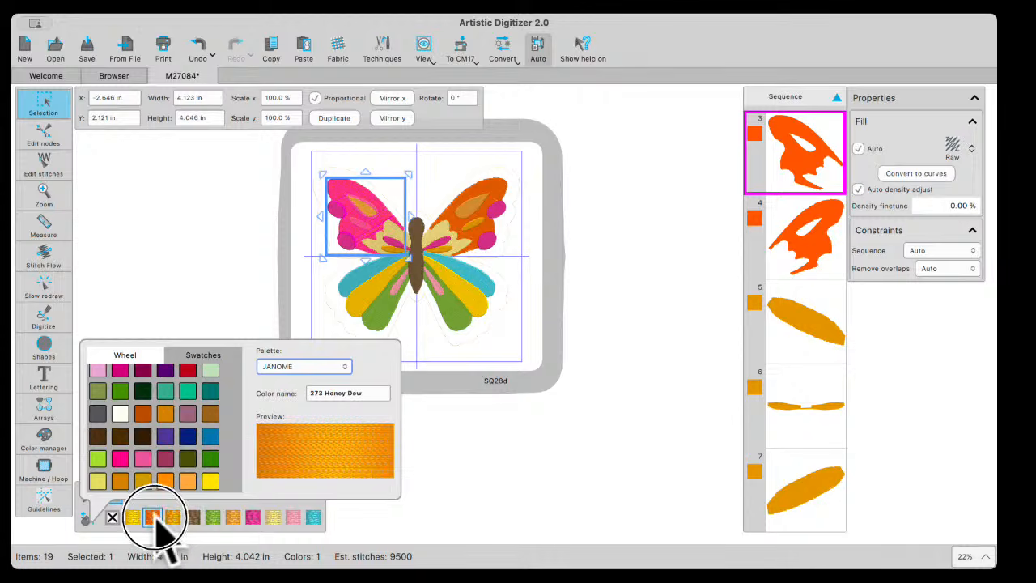
{"action": "left_click", "coordinate": [228, 349]}
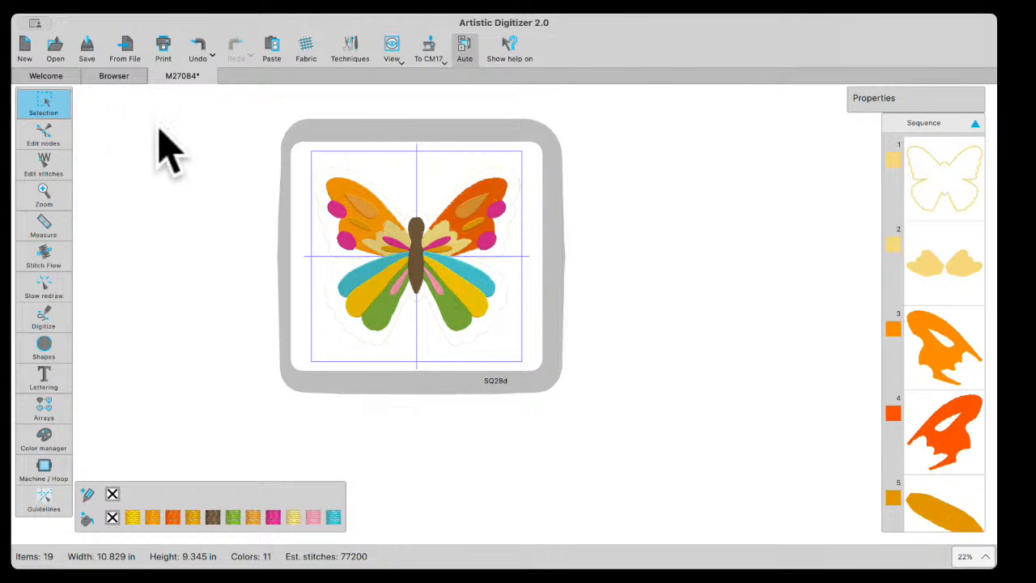
Close the M27084 butterfly design without saving and create a new empty design from the welcome page.
{"action": "left_click", "coordinate": [156, 76]}
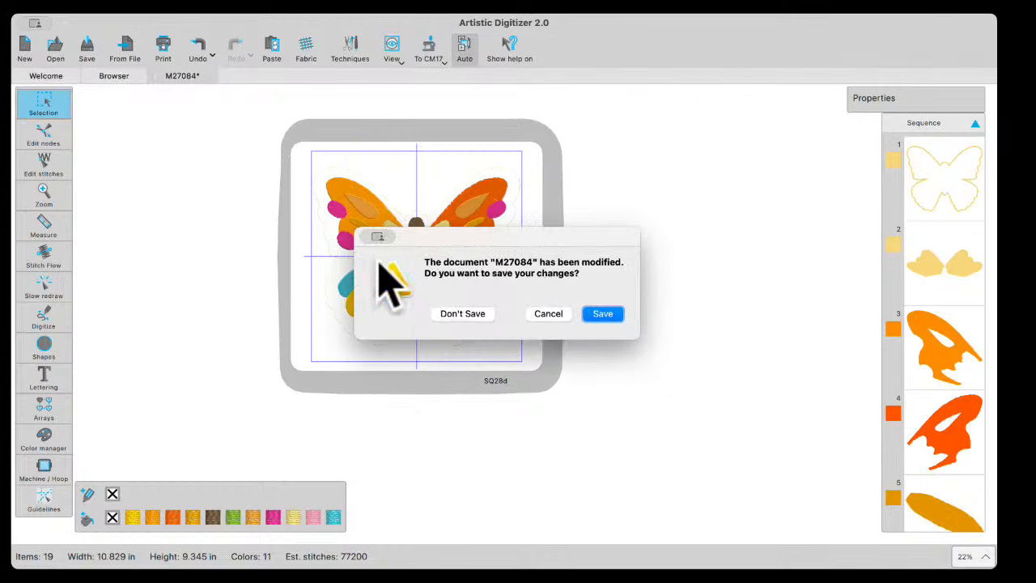
{"action": "left_click", "coordinate": [462, 311]}
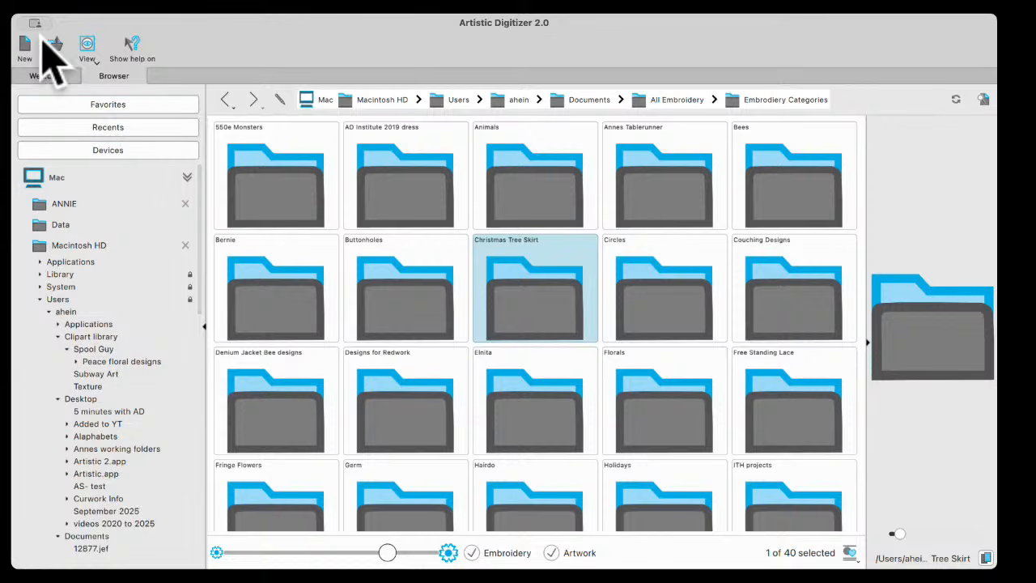
{"action": "left_click", "coordinate": [39, 76]}
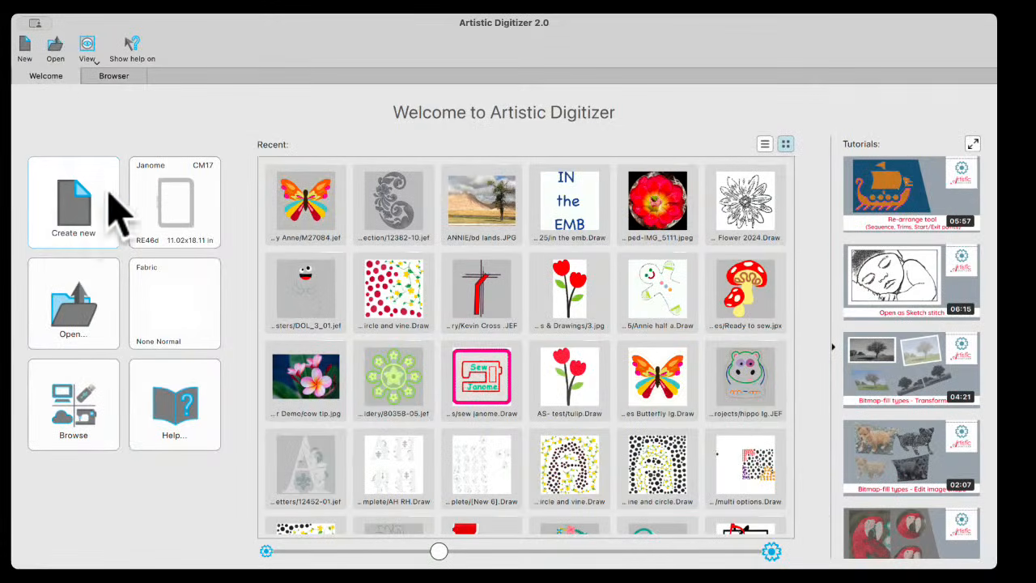
{"action": "left_click", "coordinate": [96, 235]}
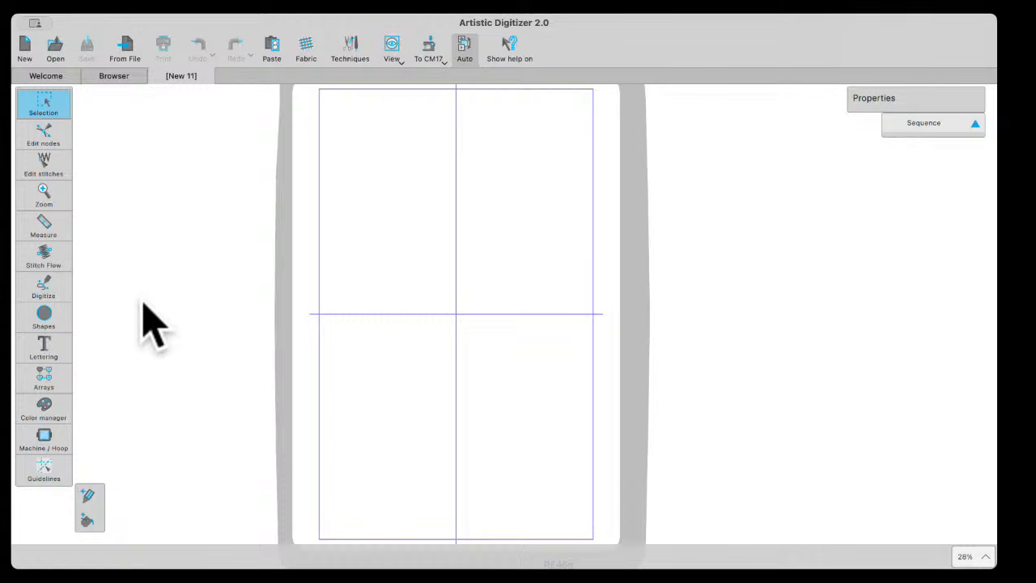
Draw an open curved line about 6.05 by 6.38 in with the Freehand shape tool, select it and delete it.
{"action": "left_click", "coordinate": [46, 279]}
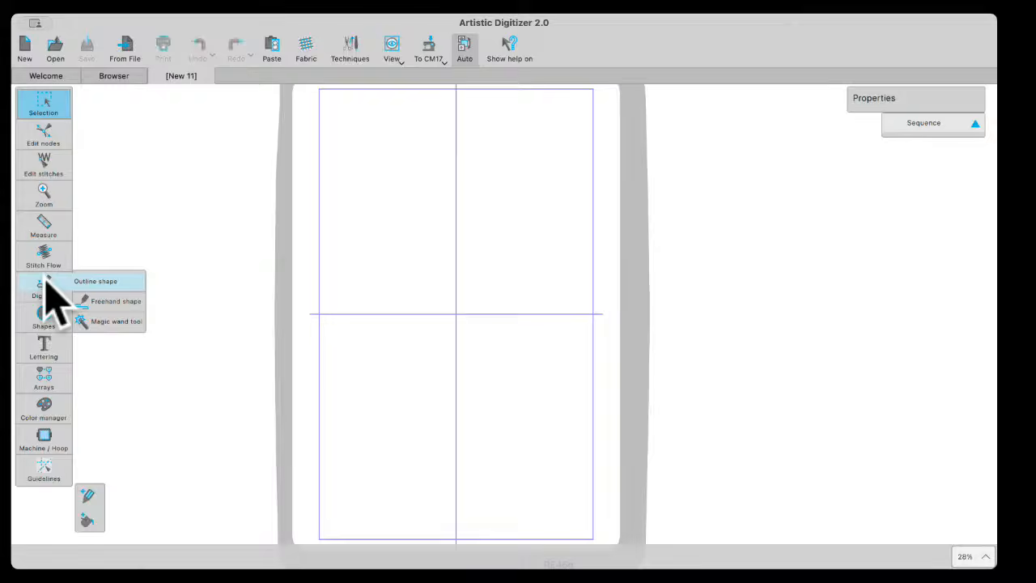
{"action": "left_click", "coordinate": [105, 306]}
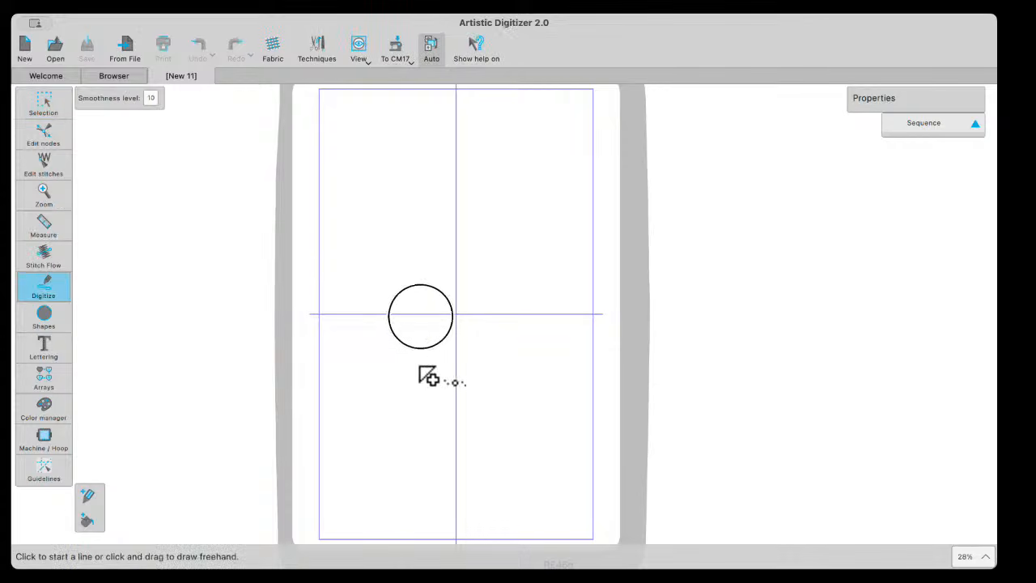
{"action": "mouse_move", "coordinate": [418, 368]}
{"action": "left_mouse_down"}
{"action": "mouse_move", "coordinate": [476, 313]}
{"action": "mouse_move", "coordinate": [467, 273]}
{"action": "mouse_move", "coordinate": [381, 299]}
{"action": "mouse_move", "coordinate": [392, 316]}
{"action": "mouse_move", "coordinate": [356, 347]}
{"action": "mouse_move", "coordinate": [349, 286]}
{"action": "mouse_move", "coordinate": [341, 413]}
{"action": "left_mouse_up"}
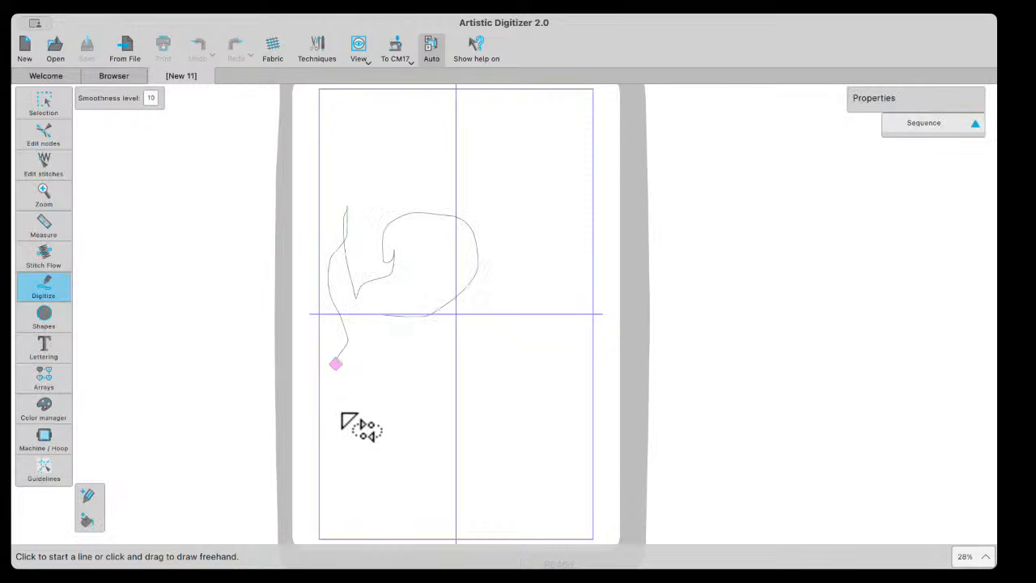
{"action": "left_click", "coordinate": [49, 110]}
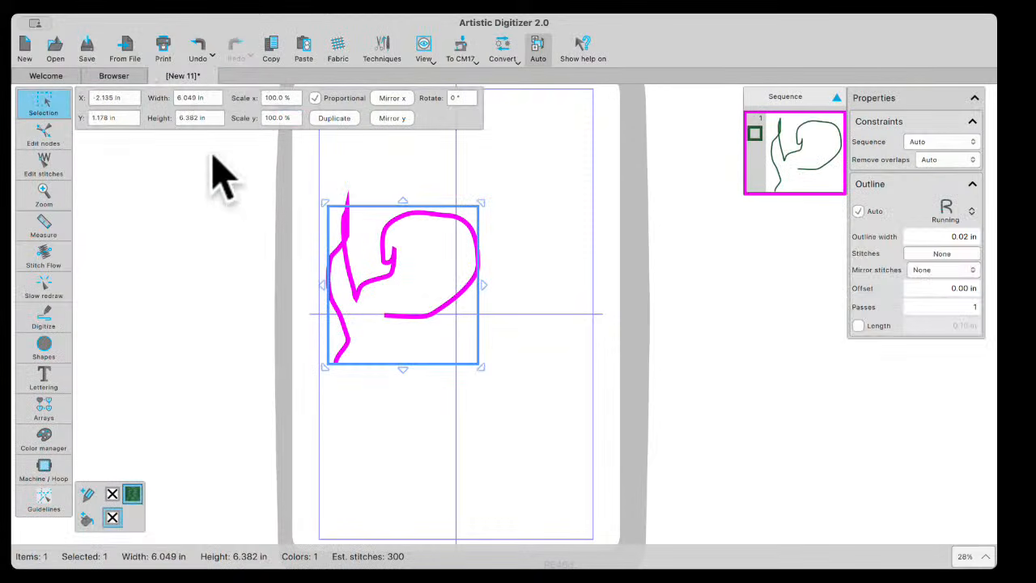
{"action": "key", "text": "Delete"}
Draw a four-petal flower about 5.4 by 4.8 in at the hoop center with Freehand shape, plus a rough circle over its middle.
{"action": "left_click", "coordinate": [44, 284]}
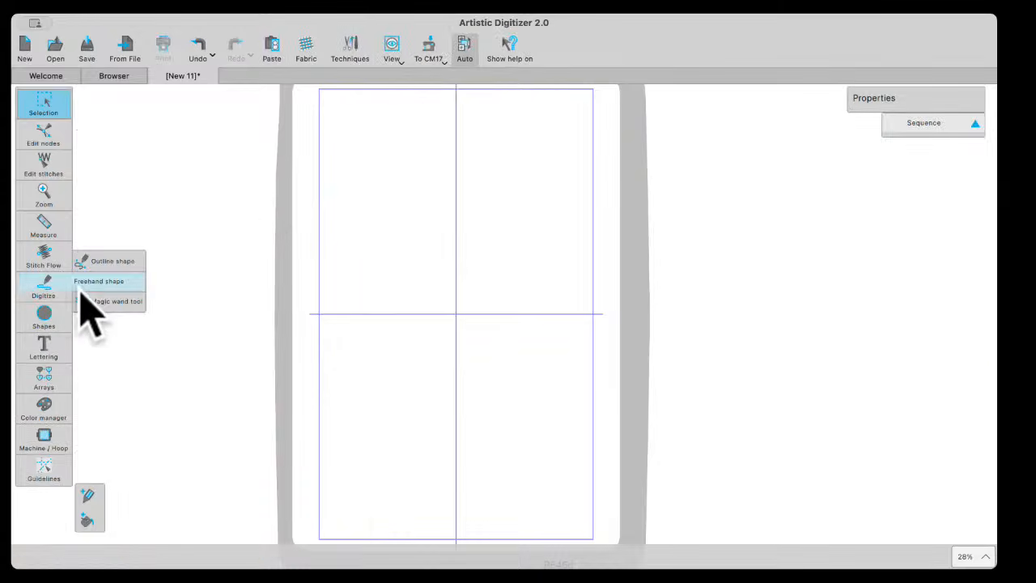
{"action": "left_click", "coordinate": [107, 280]}
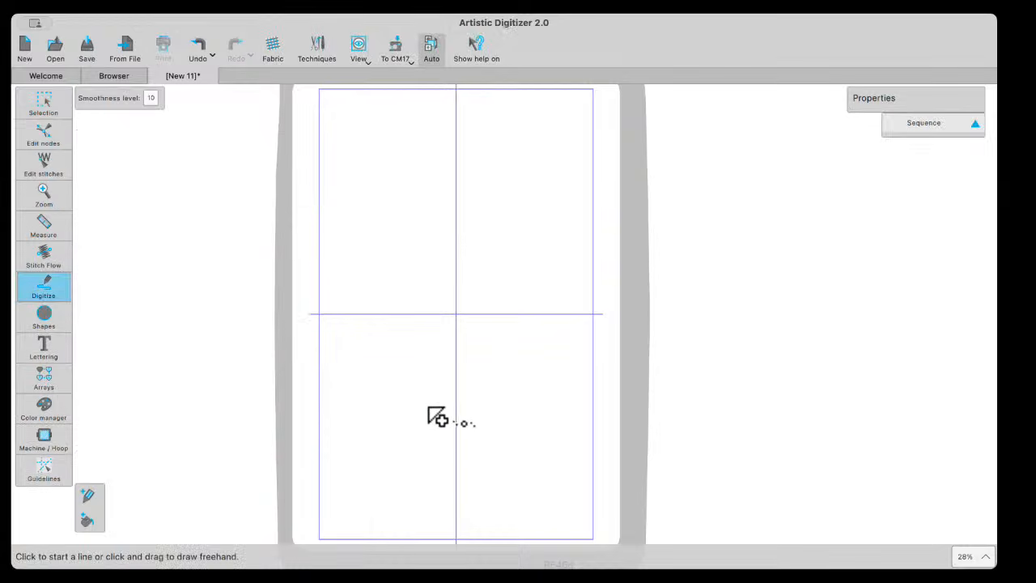
{"action": "mouse_move", "coordinate": [442, 331]}
{"action": "left_mouse_down"}
{"action": "mouse_move", "coordinate": [408, 369]}
{"action": "mouse_move", "coordinate": [379, 344]}
{"action": "mouse_move", "coordinate": [392, 321]}
{"action": "mouse_move", "coordinate": [428, 318]}
{"action": "mouse_move", "coordinate": [404, 299]}
{"action": "mouse_move", "coordinate": [405, 260]}
{"action": "mouse_move", "coordinate": [433, 253]}
{"action": "mouse_move", "coordinate": [444, 303]}
{"action": "mouse_move", "coordinate": [475, 257]}
{"action": "mouse_move", "coordinate": [496, 290]}
{"action": "mouse_move", "coordinate": [459, 308]}
{"action": "mouse_move", "coordinate": [489, 316]}
{"action": "mouse_move", "coordinate": [512, 352]}
{"action": "mouse_move", "coordinate": [493, 359]}
{"action": "mouse_move", "coordinate": [442, 332]}
{"action": "left_mouse_up"}
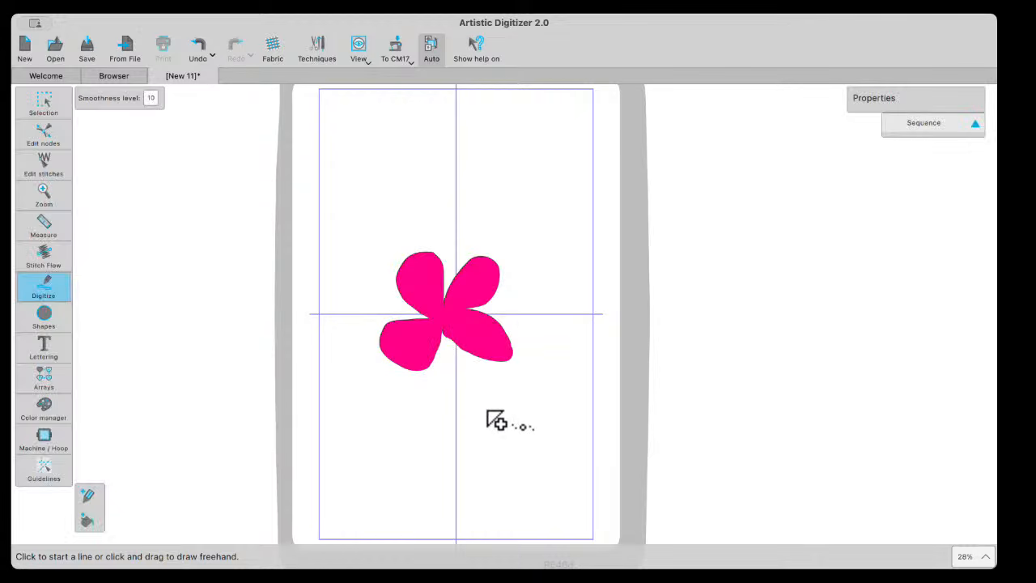
{"action": "mouse_move", "coordinate": [442, 304]}
{"action": "left_mouse_down"}
{"action": "mouse_move", "coordinate": [428, 293]}
{"action": "mouse_move", "coordinate": [416, 317]}
{"action": "mouse_move", "coordinate": [461, 339]}
{"action": "mouse_move", "coordinate": [463, 305]}
{"action": "mouse_move", "coordinate": [444, 301]}
{"action": "left_mouse_up"}
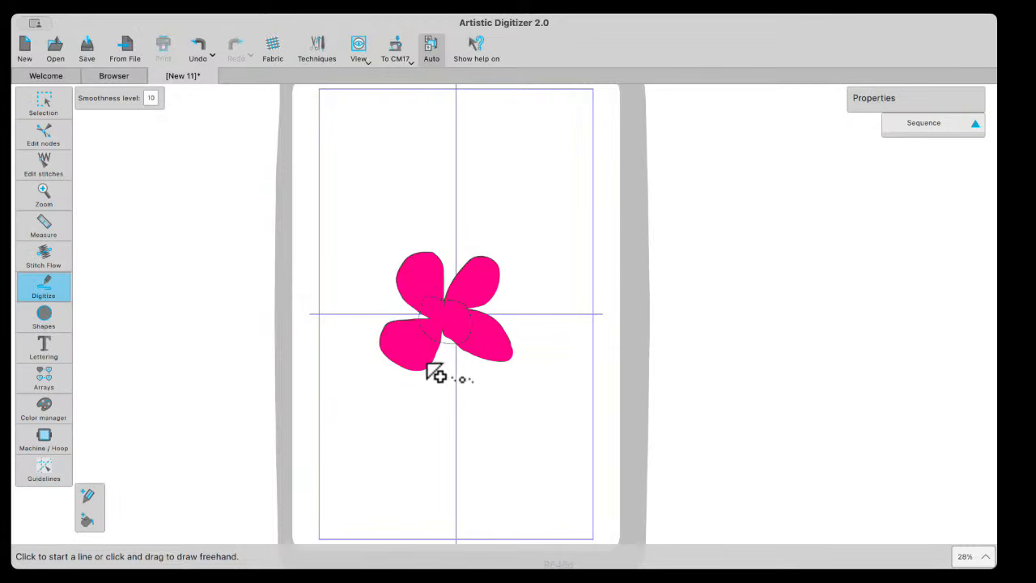
Edit the flower's nodes and move the center circle's open end node onto its other end node.
{"action": "scroll", "coordinate": [444, 366], "scroll_direction": "up", "scroll_amount": 10}
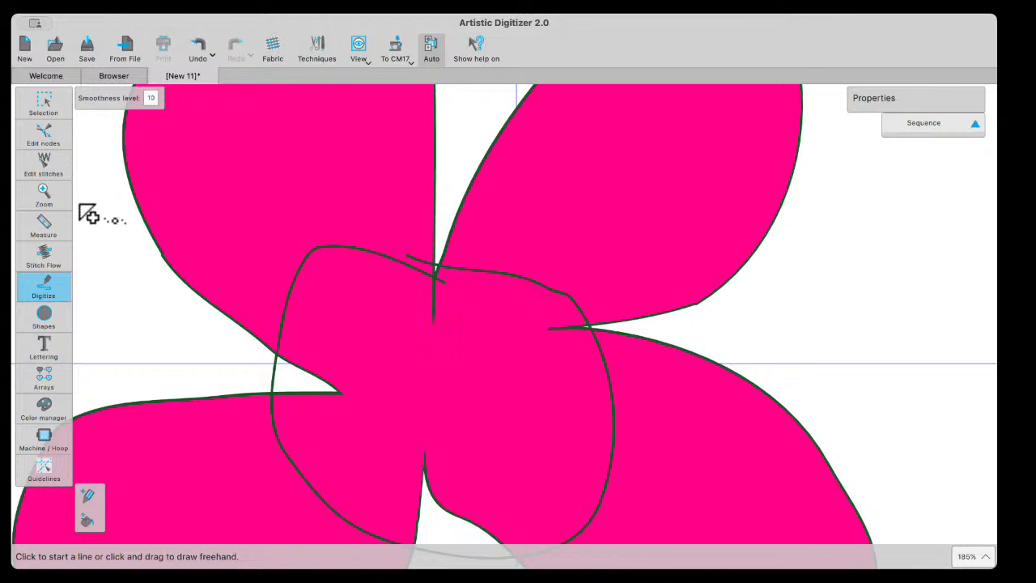
{"action": "left_click", "coordinate": [44, 134]}
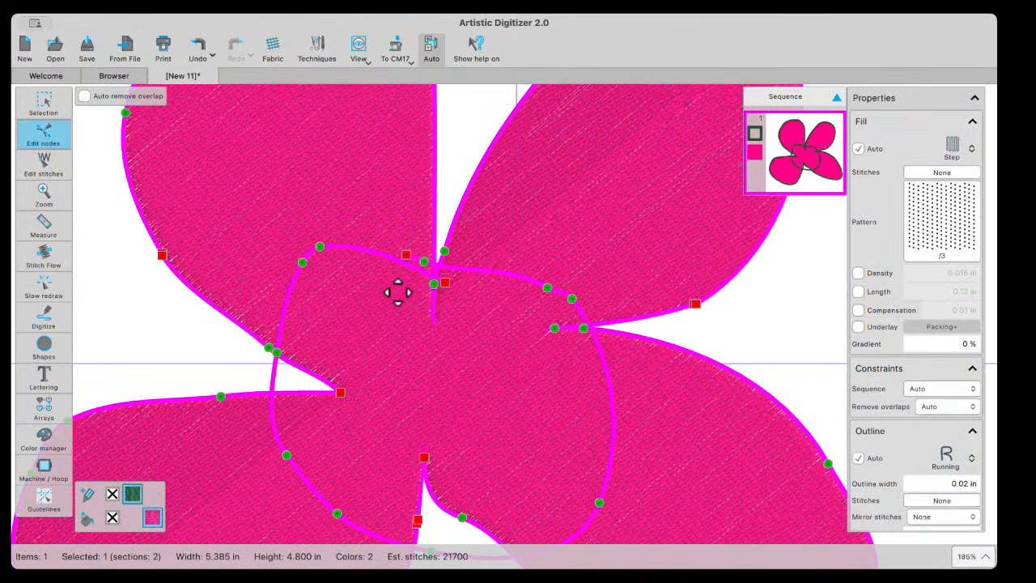
{"action": "left_click", "coordinate": [441, 281]}
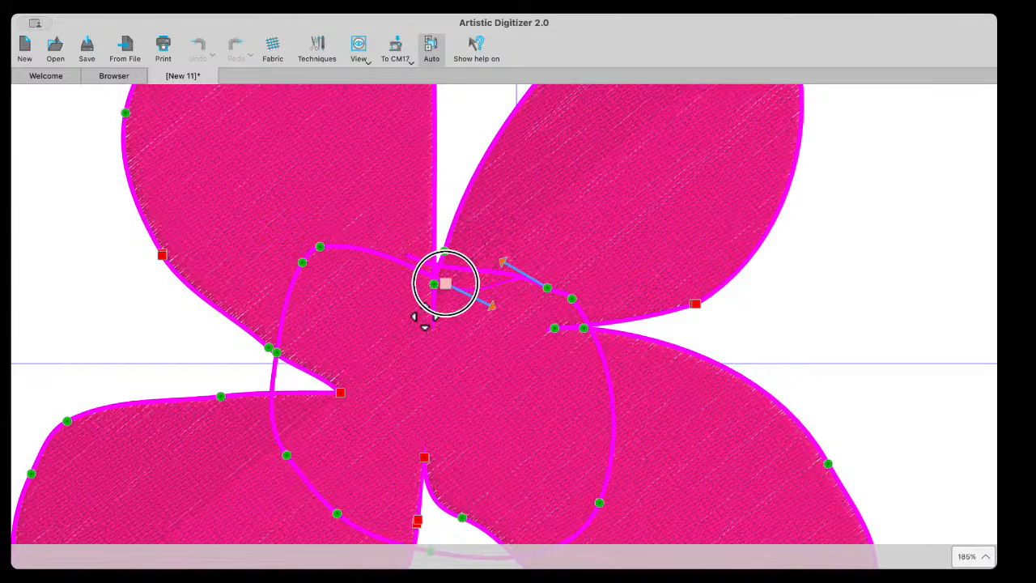
{"action": "left_click_drag", "start_coordinate": [416, 247], "coordinate": [484, 325]}
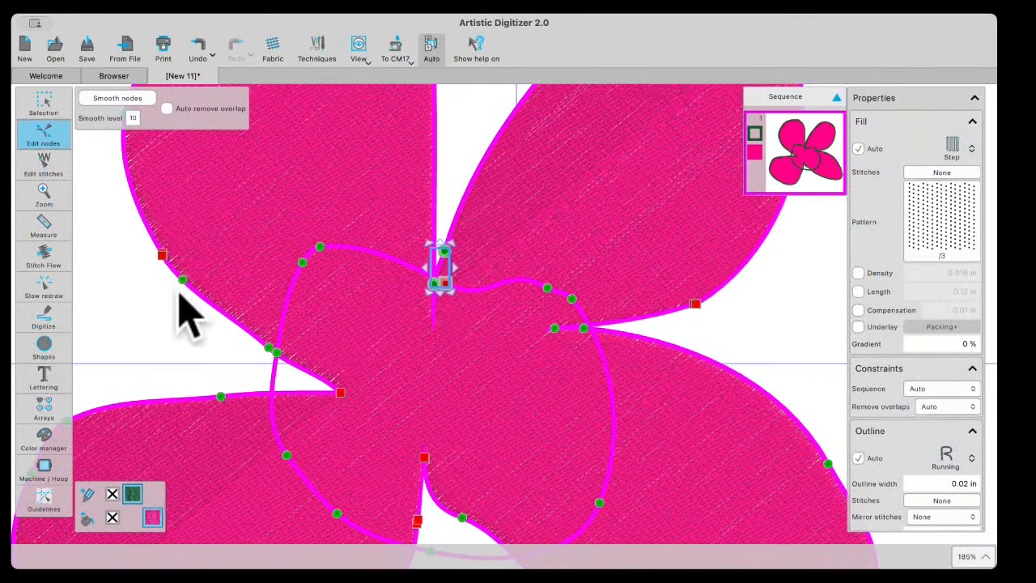
{"action": "left_click", "coordinate": [150, 303]}
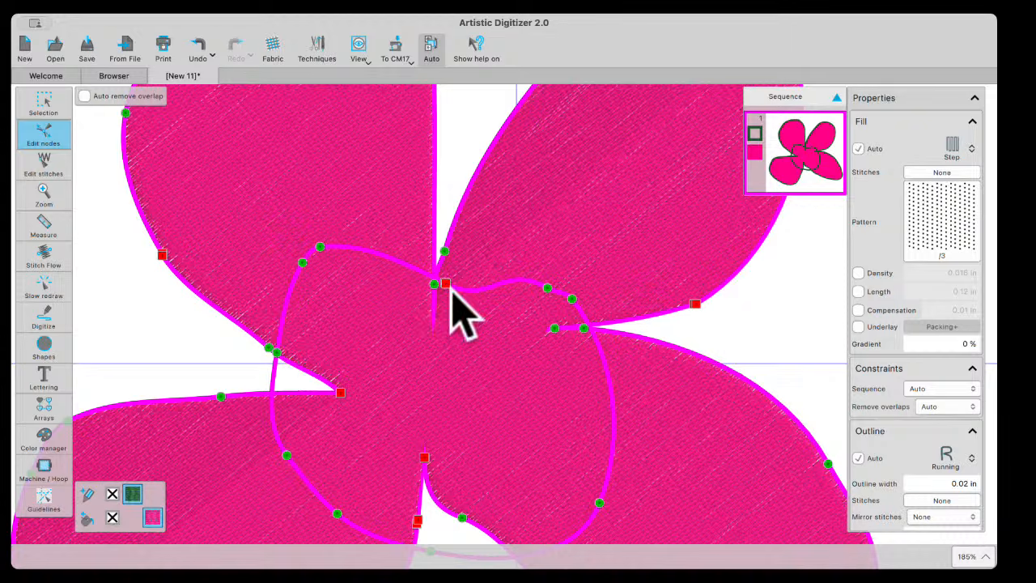
Select the two overlapping end nodes of the center circle and join them to close the outline.
{"action": "scroll", "coordinate": [451, 291], "scroll_direction": "up", "scroll_amount": 5}
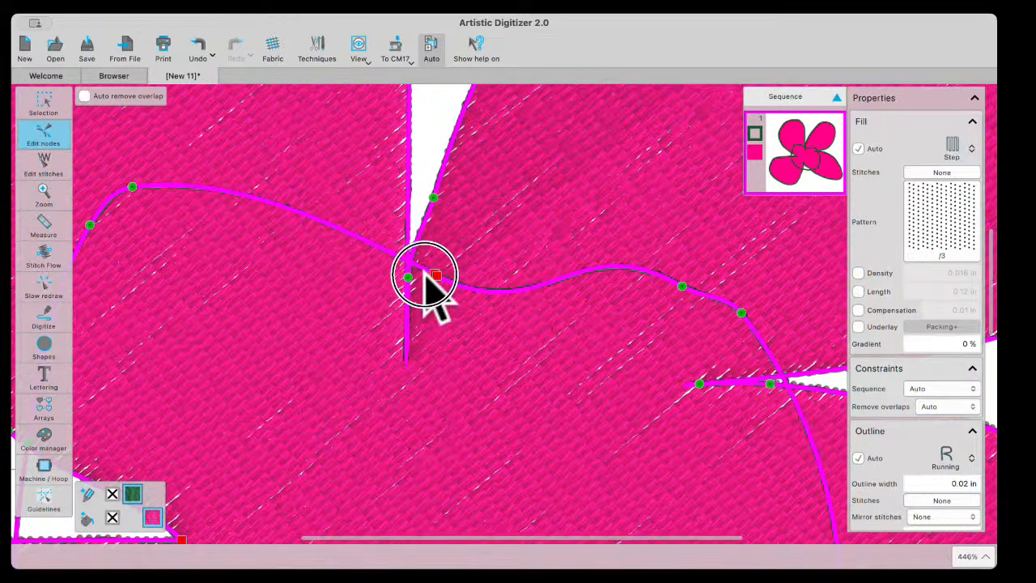
{"action": "left_click", "coordinate": [434, 276]}
{"action": "right_click", "coordinate": [434, 281]}
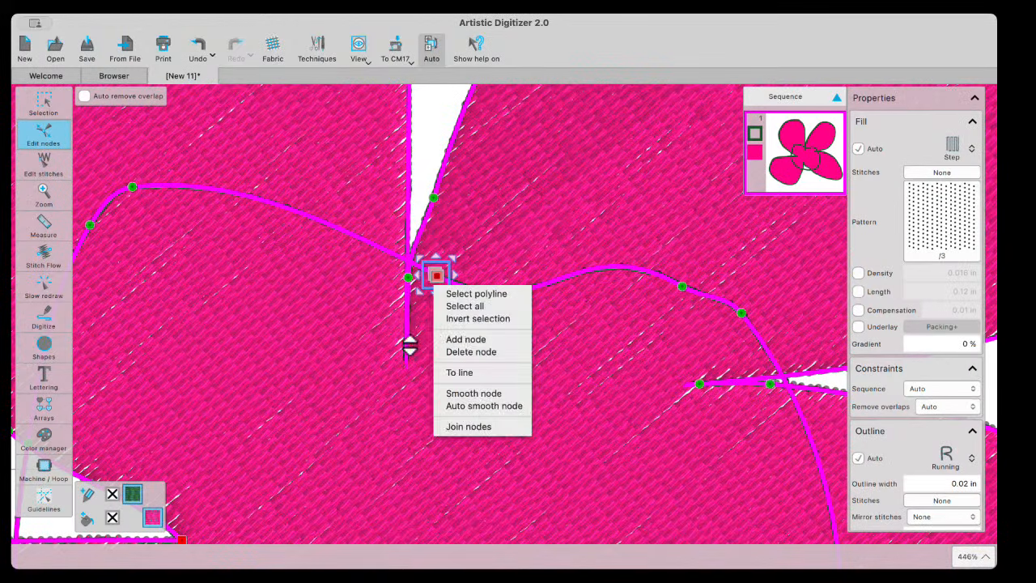
{"action": "left_click", "coordinate": [469, 426]}
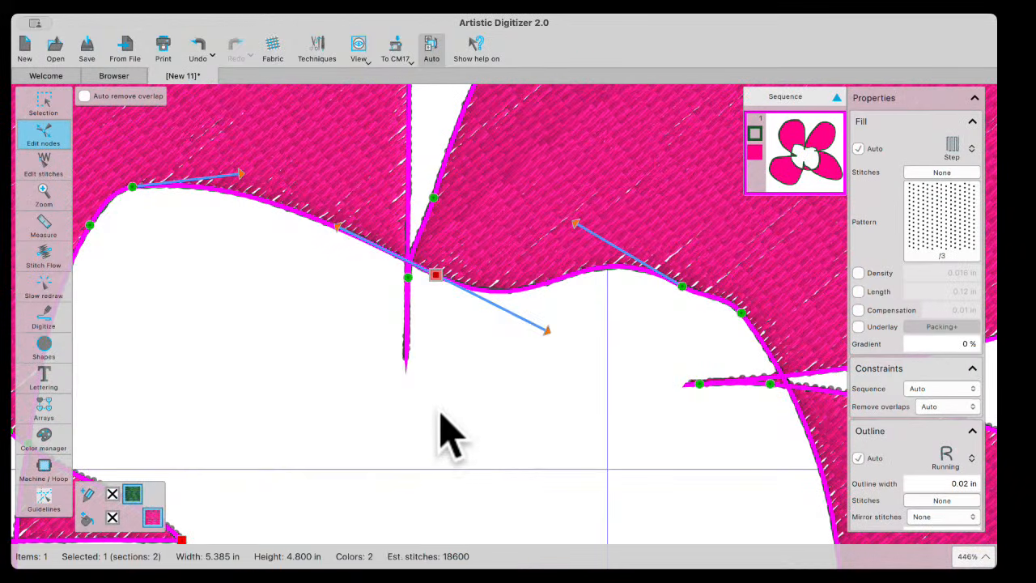
{"action": "scroll", "coordinate": [441, 411], "scroll_direction": "down", "scroll_amount": 3}
{"action": "scroll", "coordinate": [446, 416], "scroll_direction": "down", "scroll_amount": 4}
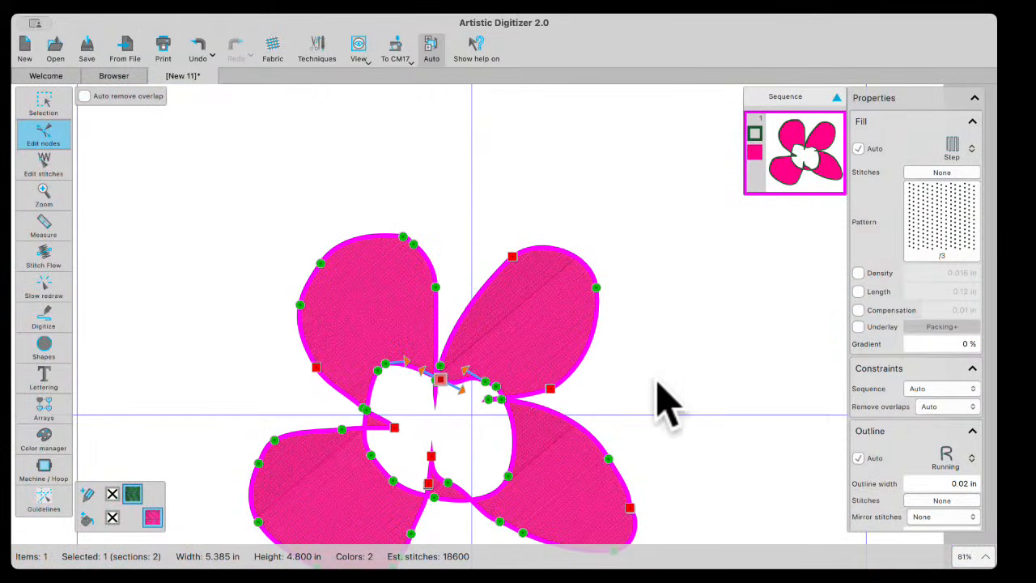
Set the flower's overlap removal to Never and deselect the joined node.
{"action": "left_click", "coordinate": [966, 409]}
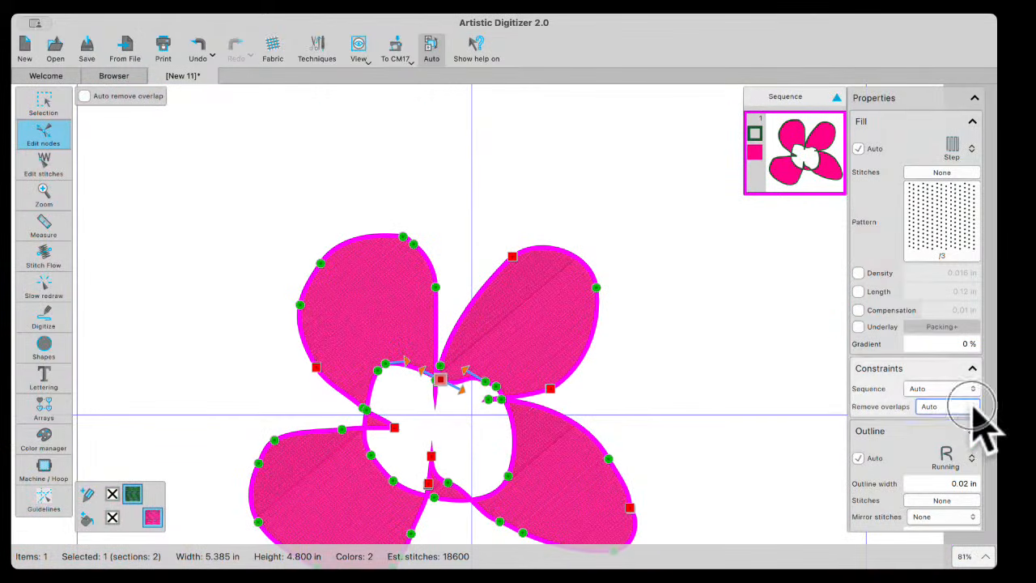
{"action": "left_click", "coordinate": [932, 427]}
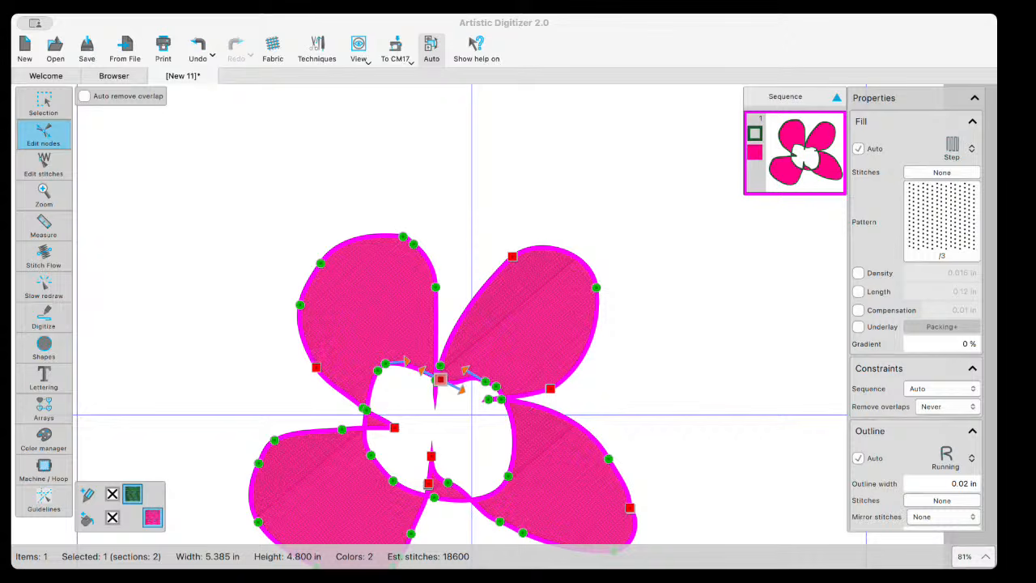
{"action": "scroll", "coordinate": [915, 324], "scroll_direction": "down", "scroll_amount": 3}
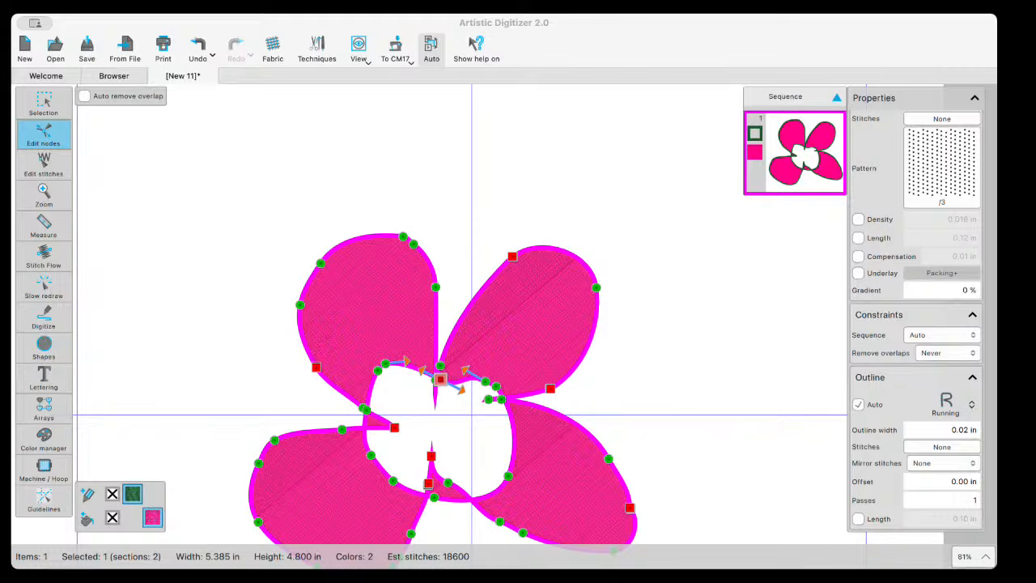
{"action": "left_click", "coordinate": [412, 455]}
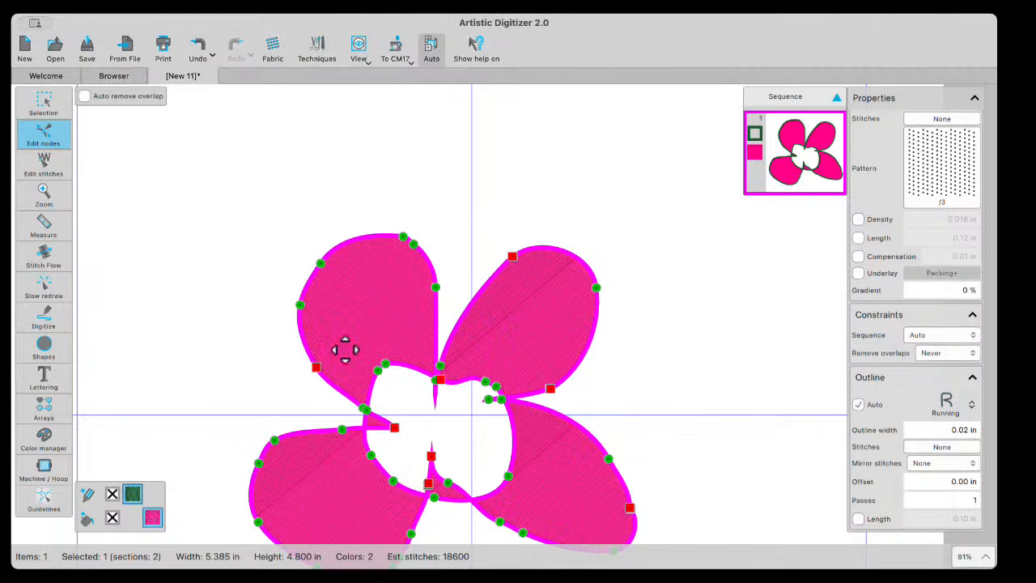
Undo the last edit made to the flower.
{"action": "scroll", "coordinate": [434, 425], "scroll_direction": "down", "scroll_amount": 3}
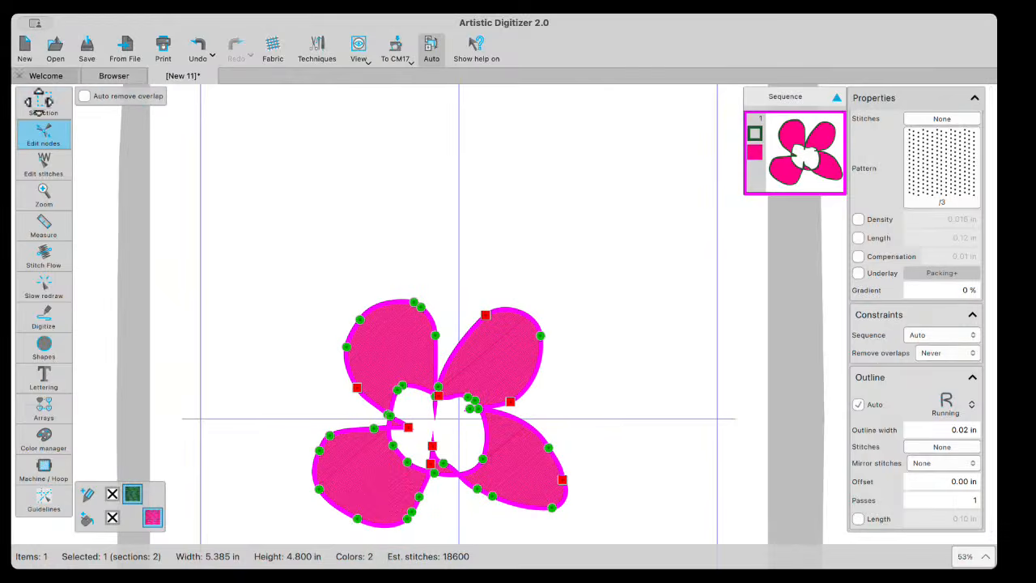
{"action": "left_click", "coordinate": [196, 46]}
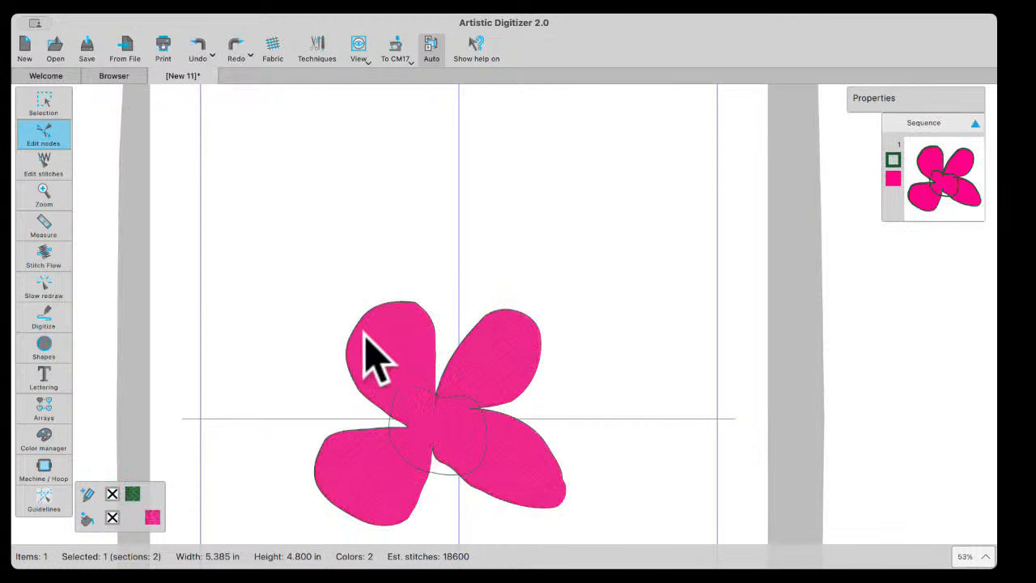
With Outline shape, place curve points above the flower for an open round loop followed by an arch and a downward bend.
{"action": "left_click", "coordinate": [44, 318]}
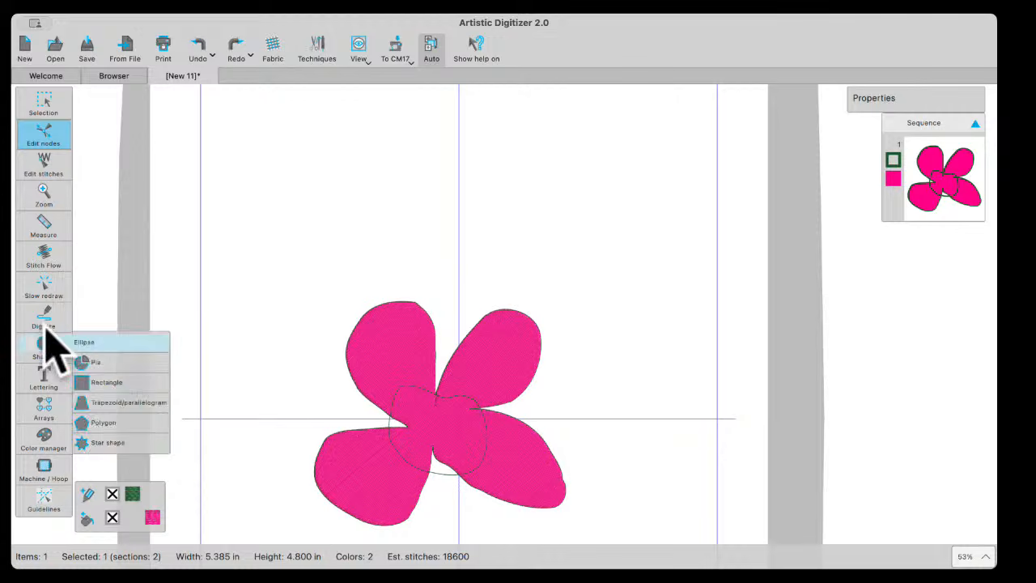
{"action": "left_click", "coordinate": [97, 312]}
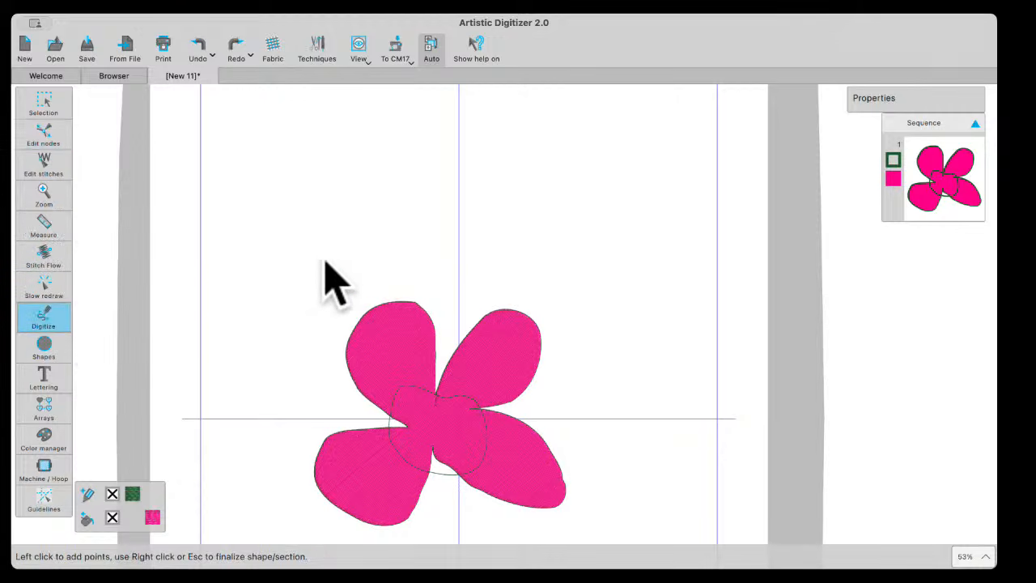
{"action": "scroll", "coordinate": [377, 114], "scroll_direction": "up", "scroll_amount": 1}
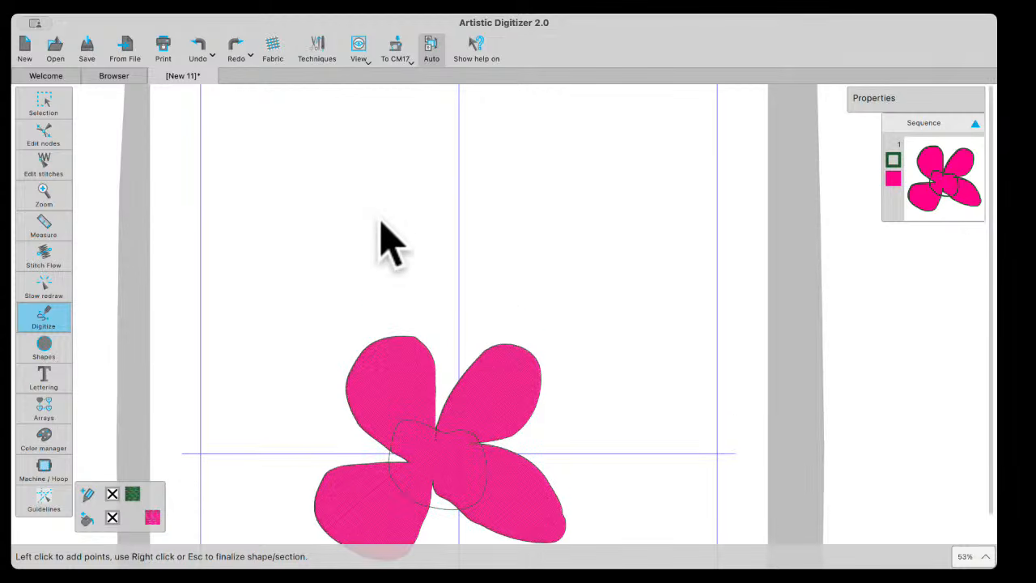
{"action": "left_click", "coordinate": [355, 249]}
{"action": "left_click", "coordinate": [328, 278]}
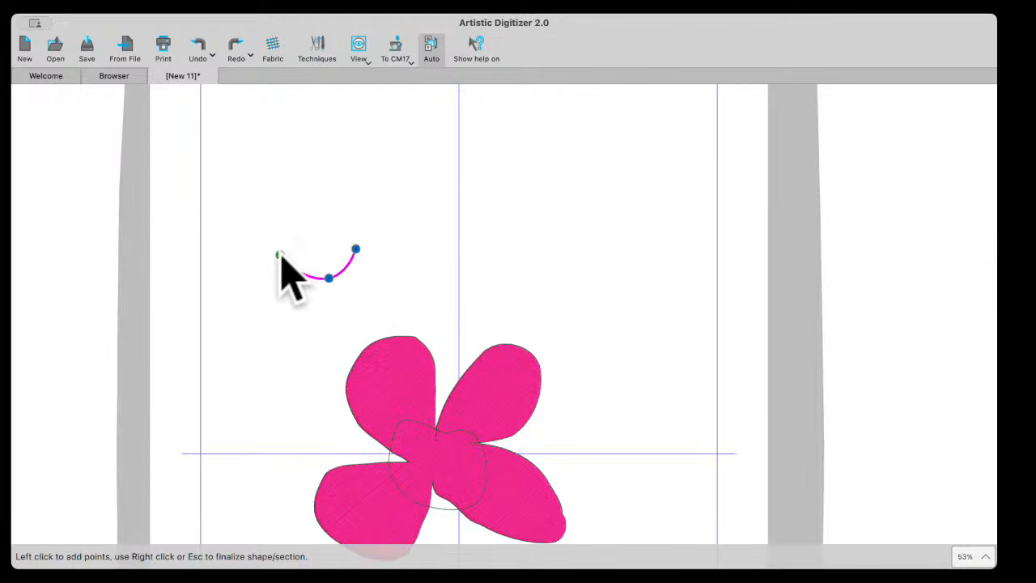
{"action": "left_click", "coordinate": [279, 251]}
{"action": "left_click", "coordinate": [281, 197]}
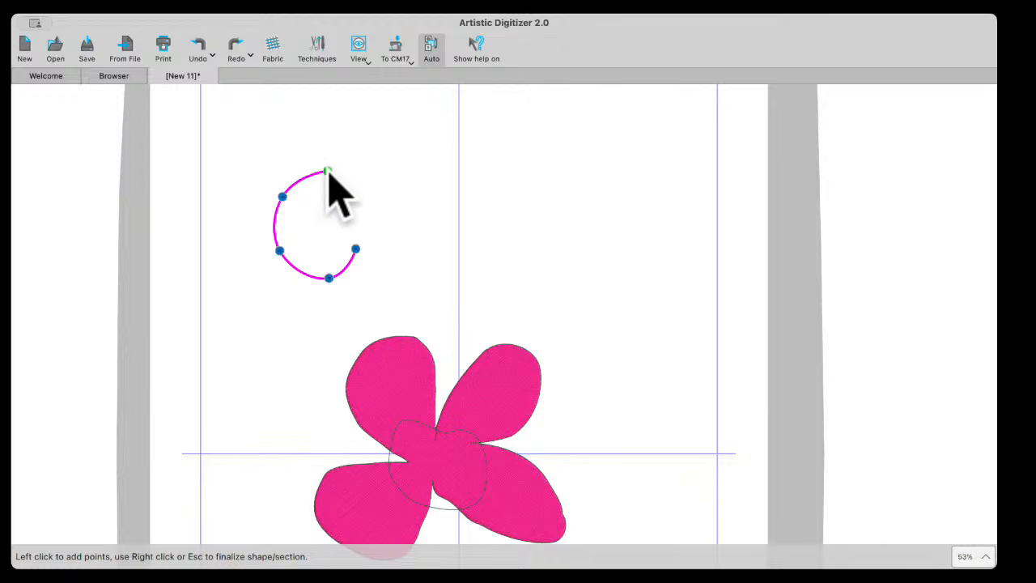
{"action": "left_click", "coordinate": [327, 170]}
{"action": "left_click", "coordinate": [380, 211]}
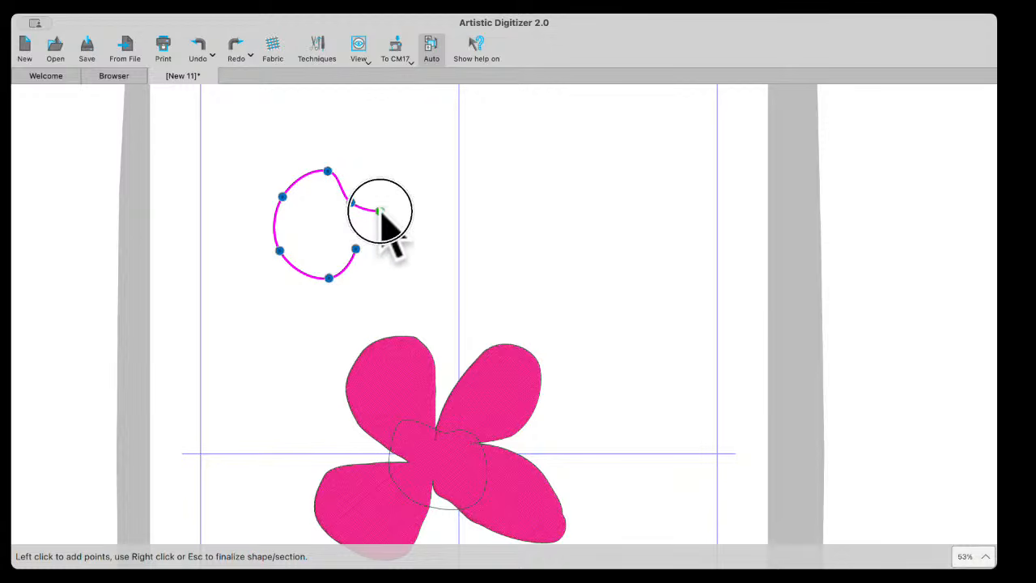
{"action": "left_click", "coordinate": [407, 161]}
{"action": "left_click", "coordinate": [490, 164]}
{"action": "left_click", "coordinate": [470, 234]}
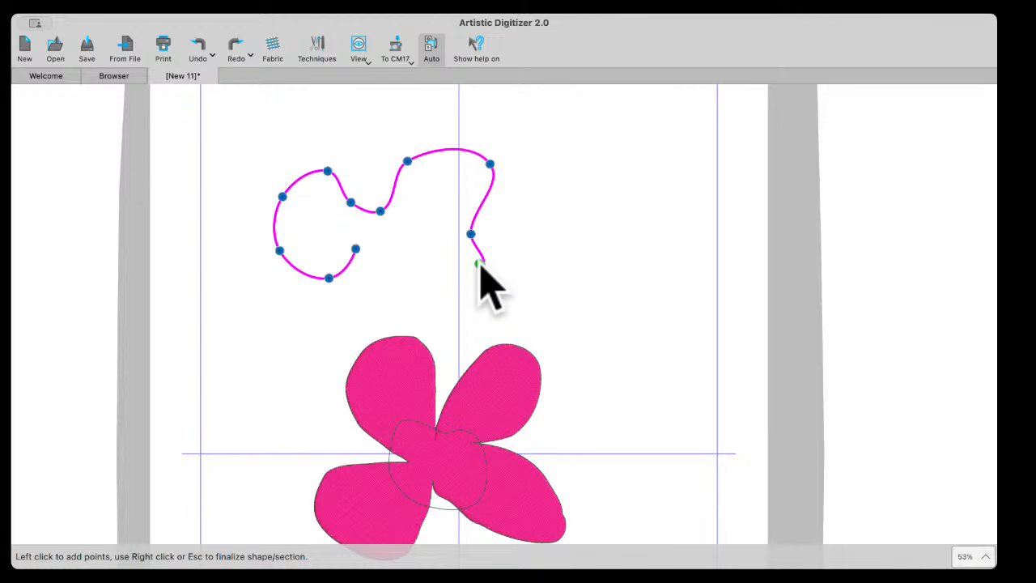
{"action": "left_click", "coordinate": [481, 265]}
Continue the outline with straight corner points around the outside of the curve and close the section at its starting point.
{"action": "left_click", "coordinate": [526, 224]}
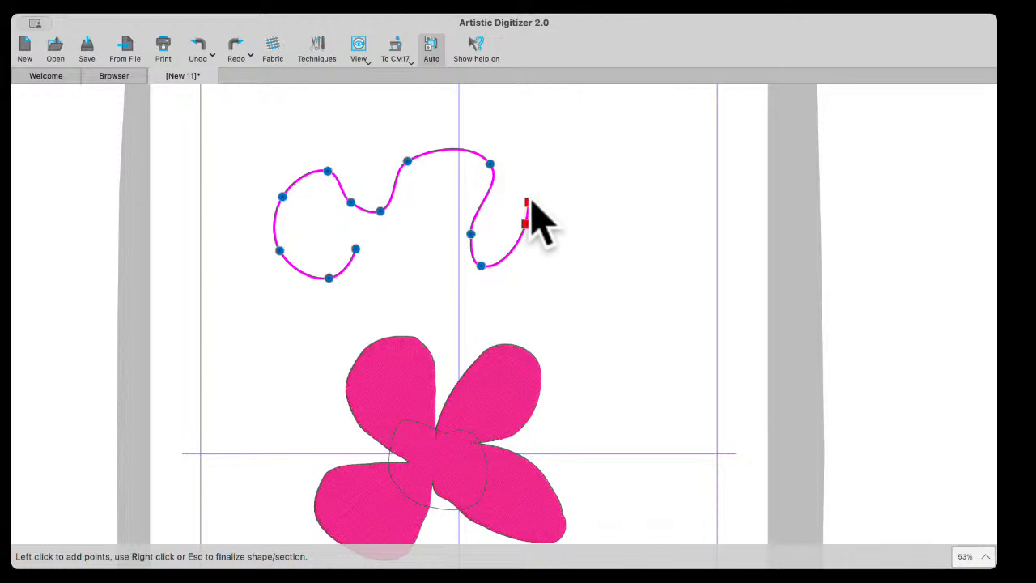
{"action": "left_click", "coordinate": [554, 153]}
{"action": "left_click", "coordinate": [450, 131]}
{"action": "left_click", "coordinate": [397, 131]}
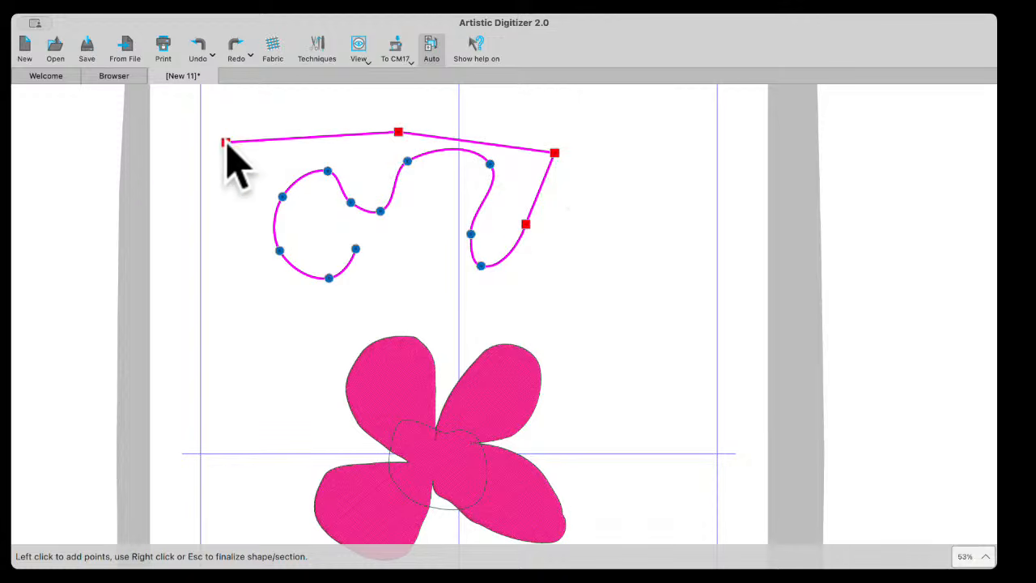
{"action": "left_click", "coordinate": [225, 143]}
{"action": "left_click", "coordinate": [219, 212]}
{"action": "left_click", "coordinate": [263, 344]}
{"action": "left_click", "coordinate": [408, 302]}
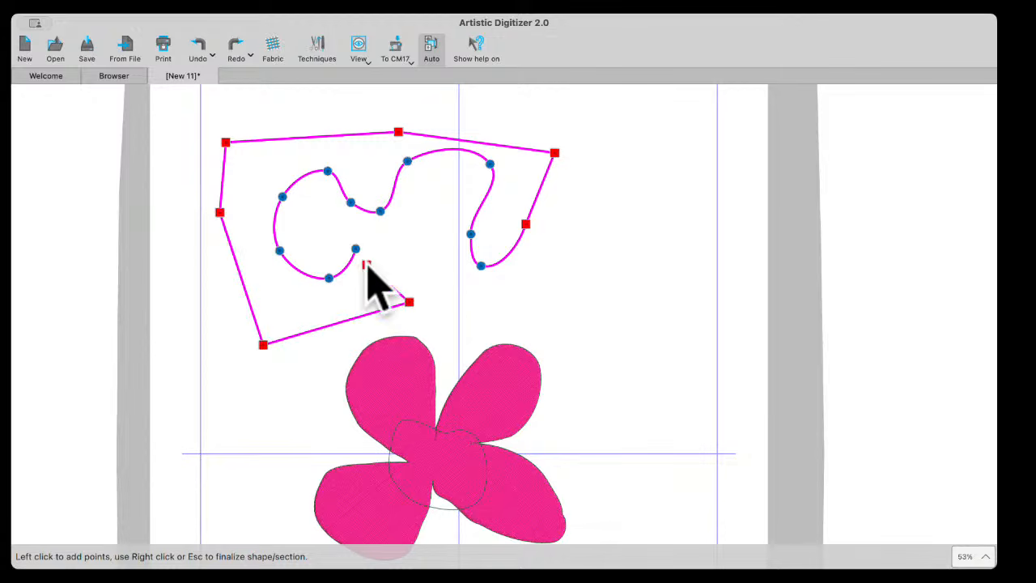
{"action": "right_click", "coordinate": [360, 251]}
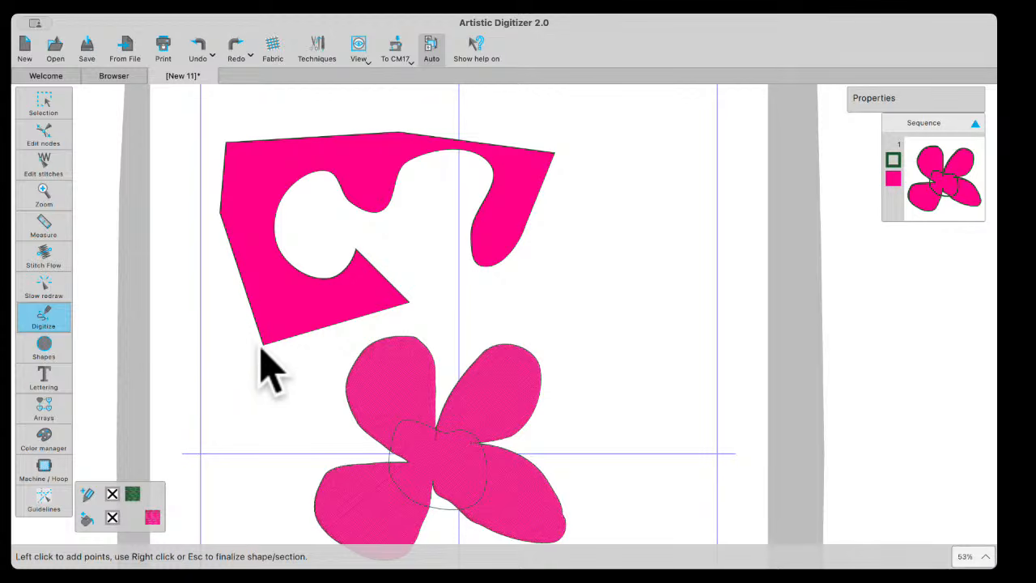
Start a second section beside the flower's upper petal with curve points forming a small open spiral.
{"action": "mouse_move", "coordinate": [46, 331]}
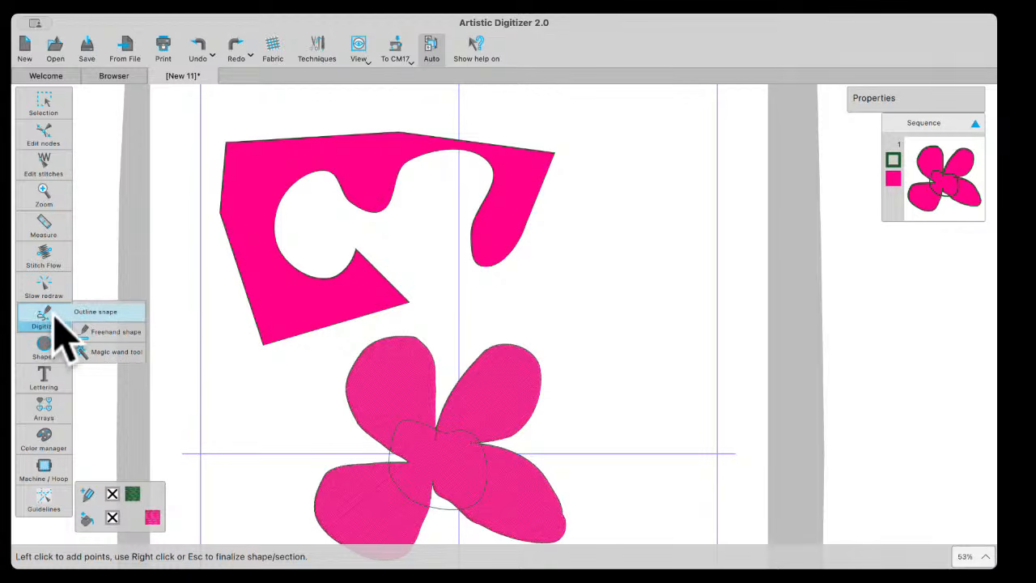
{"action": "left_click", "coordinate": [234, 415]}
{"action": "left_click", "coordinate": [275, 429]}
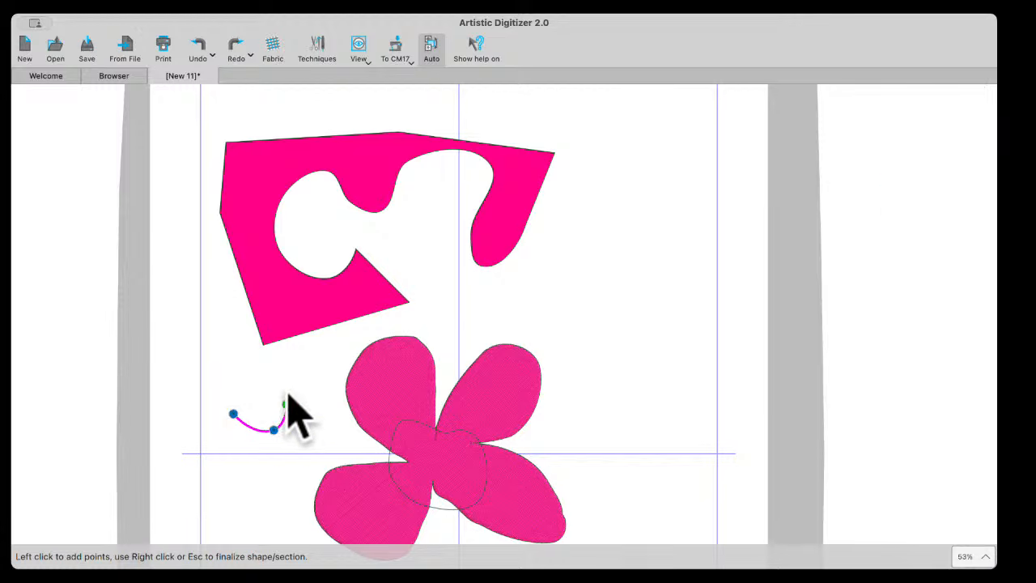
{"action": "left_click", "coordinate": [280, 377]}
{"action": "left_click", "coordinate": [231, 363]}
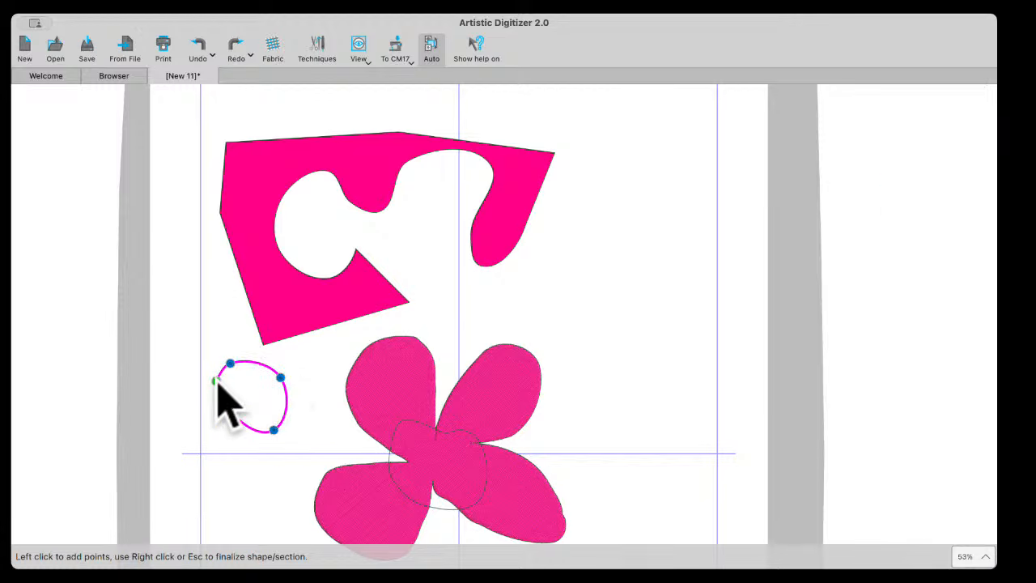
{"action": "left_click", "coordinate": [216, 381]}
Extend the spiral with straight points down into a V and up to the flower's upper petal, and end the shape.
{"action": "left_click", "coordinate": [216, 466], "text": "ctrl"}
{"action": "scroll", "coordinate": [225, 530], "scroll_direction": "down", "scroll_amount": 1}
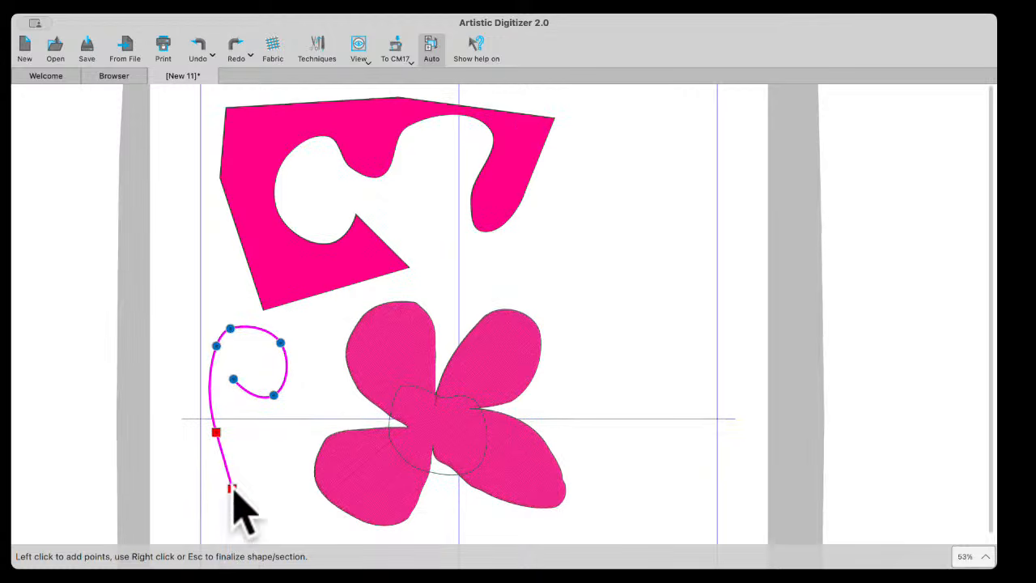
{"action": "left_click", "coordinate": [240, 478], "text": "ctrl"}
{"action": "left_click", "coordinate": [267, 443], "text": "ctrl"}
{"action": "left_click", "coordinate": [313, 362], "text": "ctrl"}
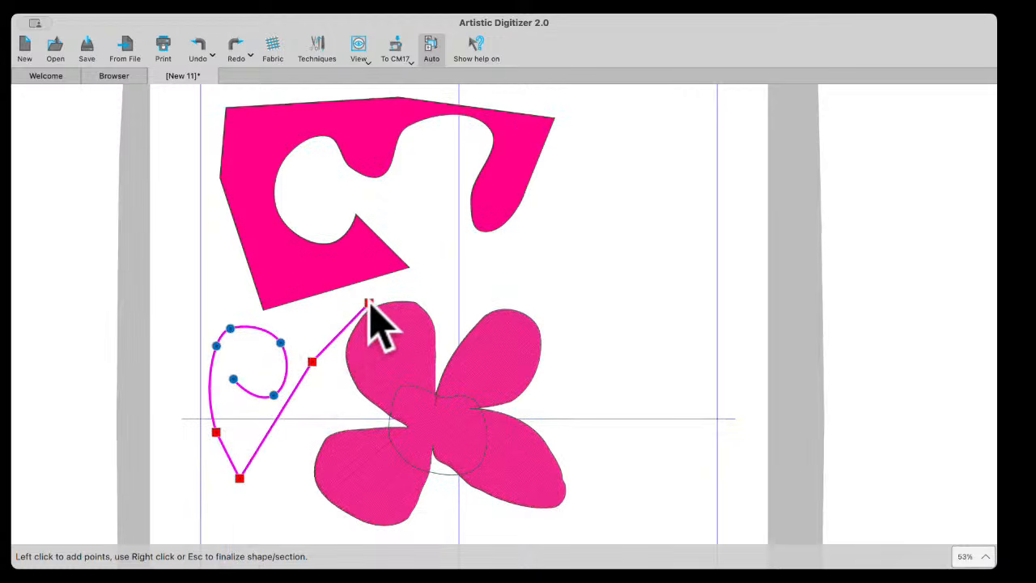
{"action": "right_click", "coordinate": [368, 306]}
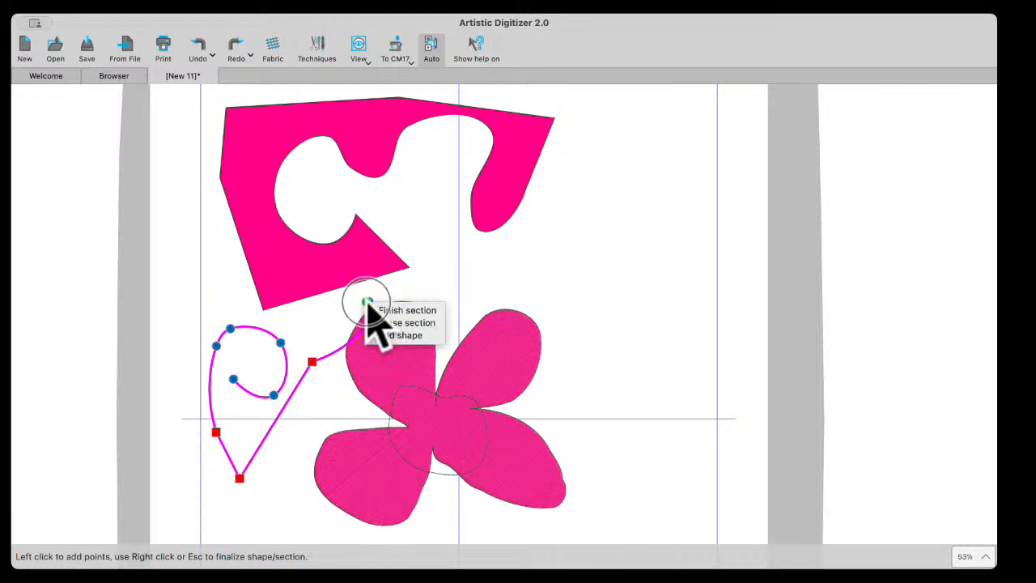
{"action": "left_click", "coordinate": [394, 337]}
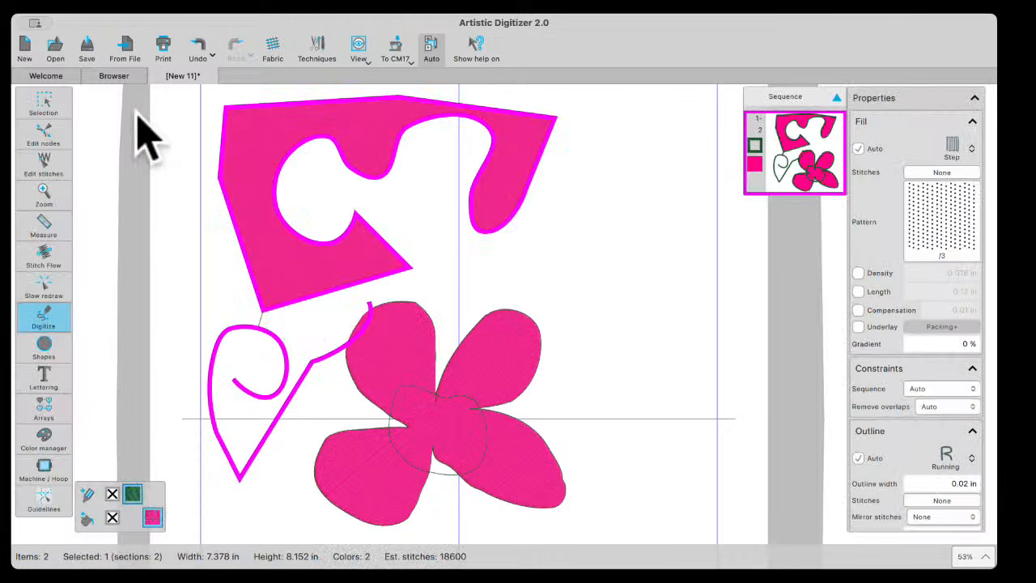
Create a new blank design and show the grid in the hoop.
{"action": "scroll", "coordinate": [121, 113], "scroll_direction": "up", "scroll_amount": 2}
{"action": "scroll", "coordinate": [77, 121], "scroll_direction": "up", "scroll_amount": 1}
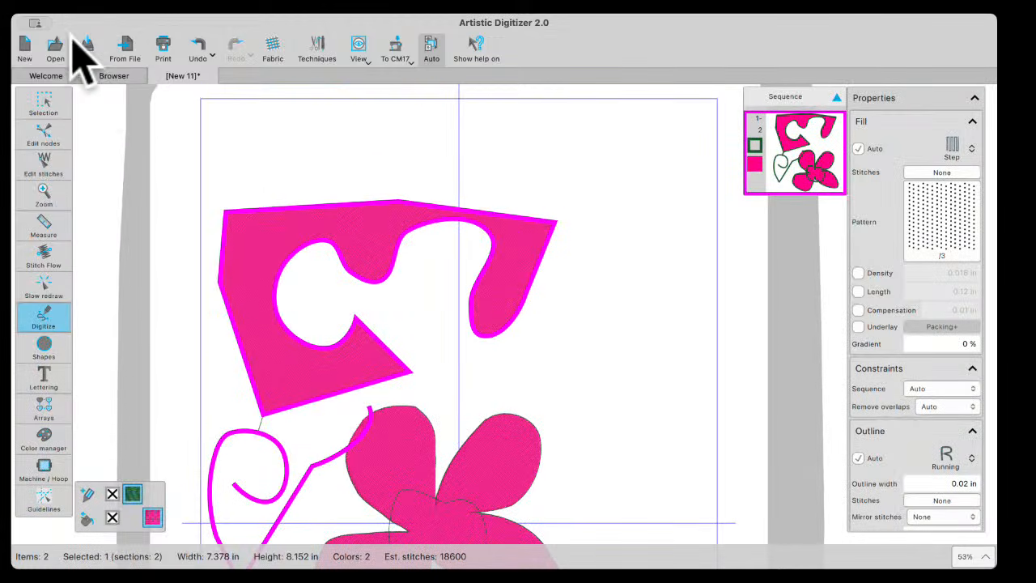
{"action": "scroll", "coordinate": [44, 109], "scroll_direction": "up", "scroll_amount": 1}
{"action": "left_click", "coordinate": [27, 47]}
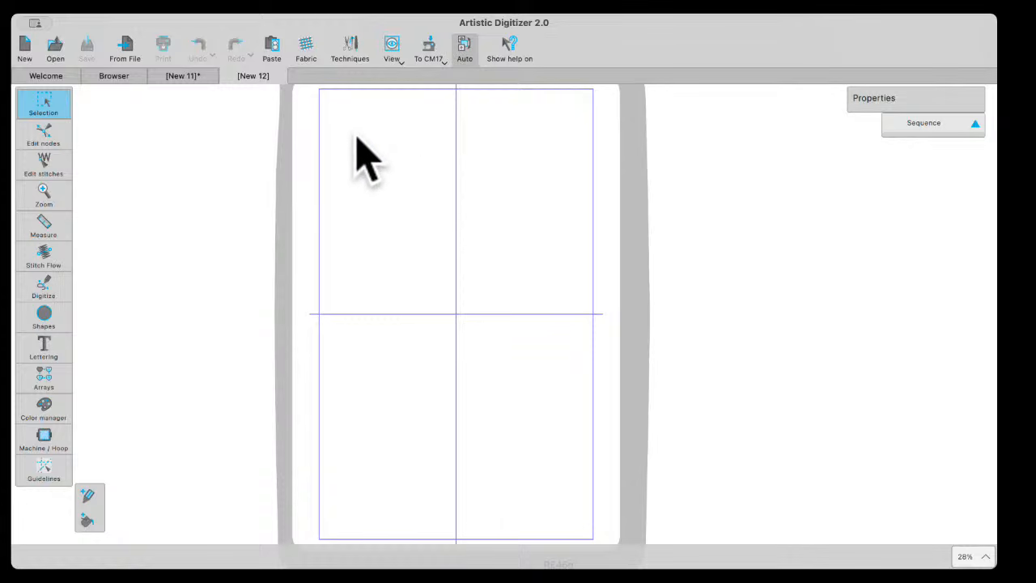
{"action": "key", "text": "g"}
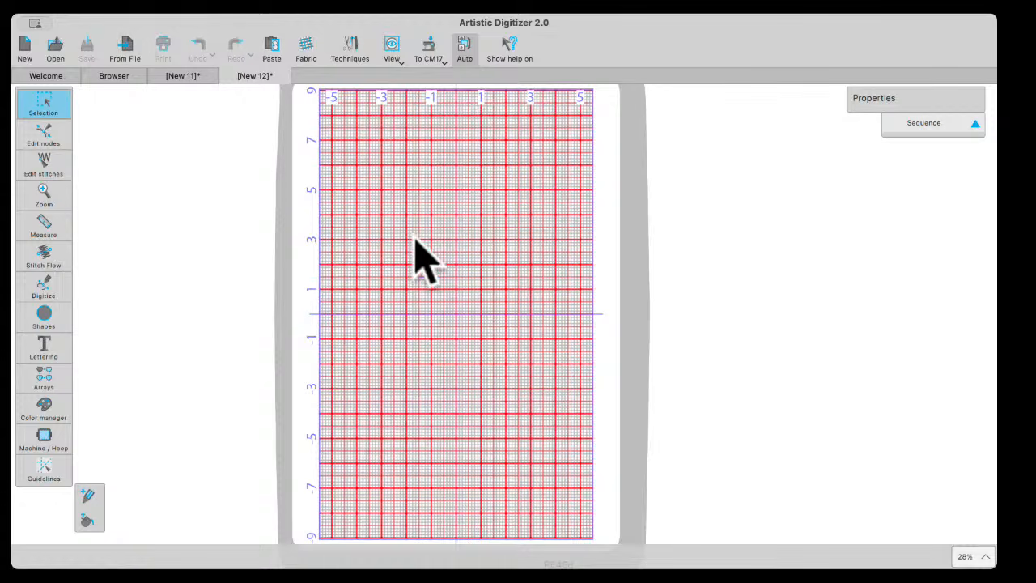
With Outline shape, draw a horizontal line about 2 in long on the 1.5 in gridline from -2.5 to -0.5, and end the shape.
{"action": "scroll", "coordinate": [429, 273], "scroll_direction": "up", "scroll_amount": 3}
{"action": "scroll", "coordinate": [429, 279], "scroll_direction": "up", "scroll_amount": 4}
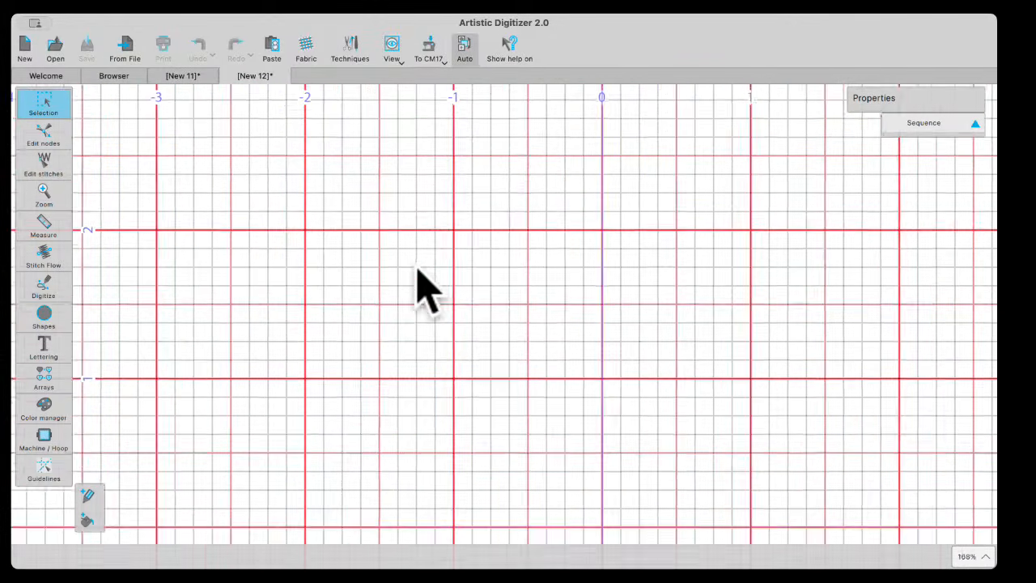
{"action": "mouse_move", "coordinate": [53, 285]}
{"action": "left_click", "coordinate": [103, 281]}
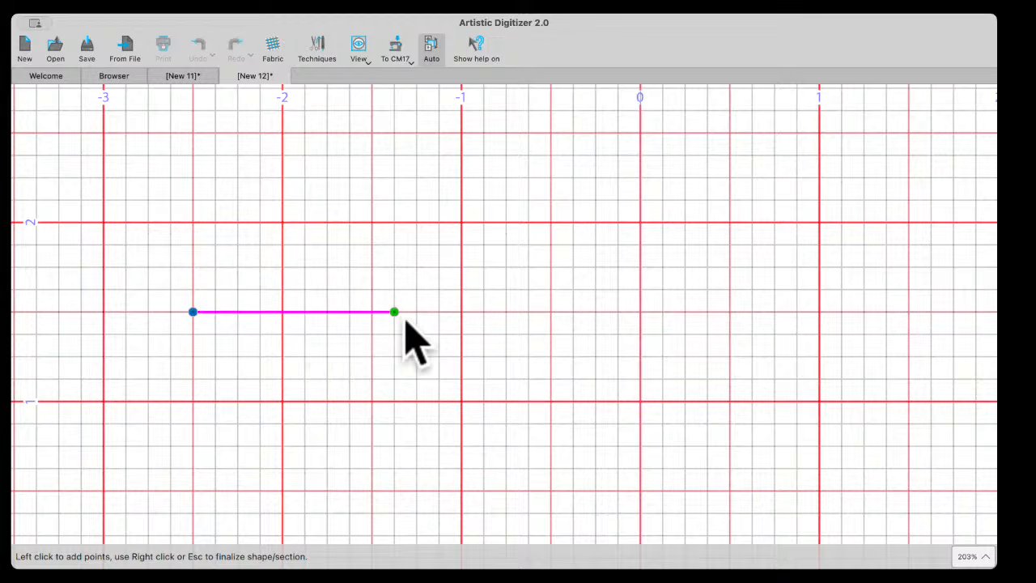
{"action": "left_click", "coordinate": [550, 312]}
{"action": "right_click", "coordinate": [550, 312]}
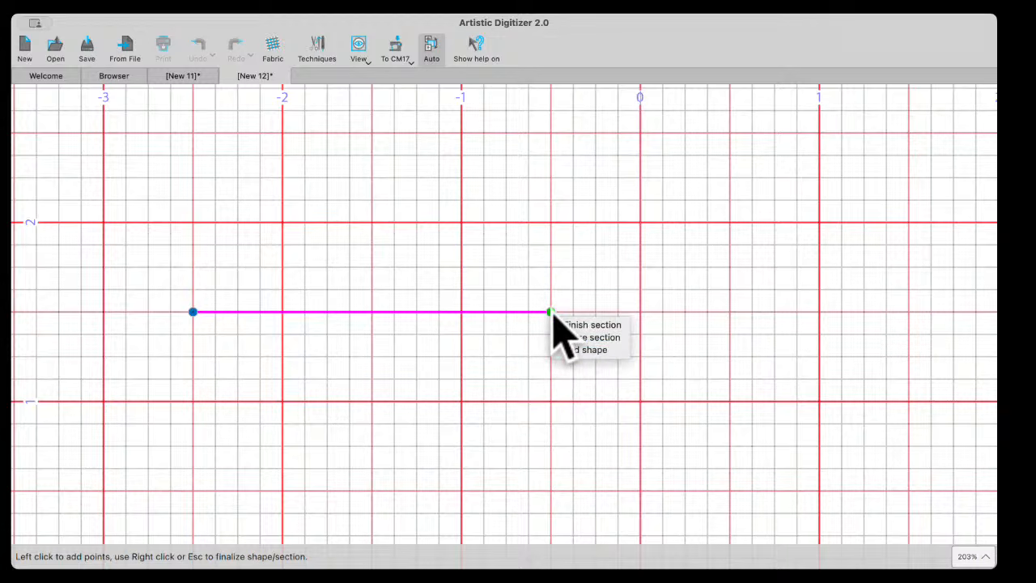
{"action": "left_click", "coordinate": [575, 349]}
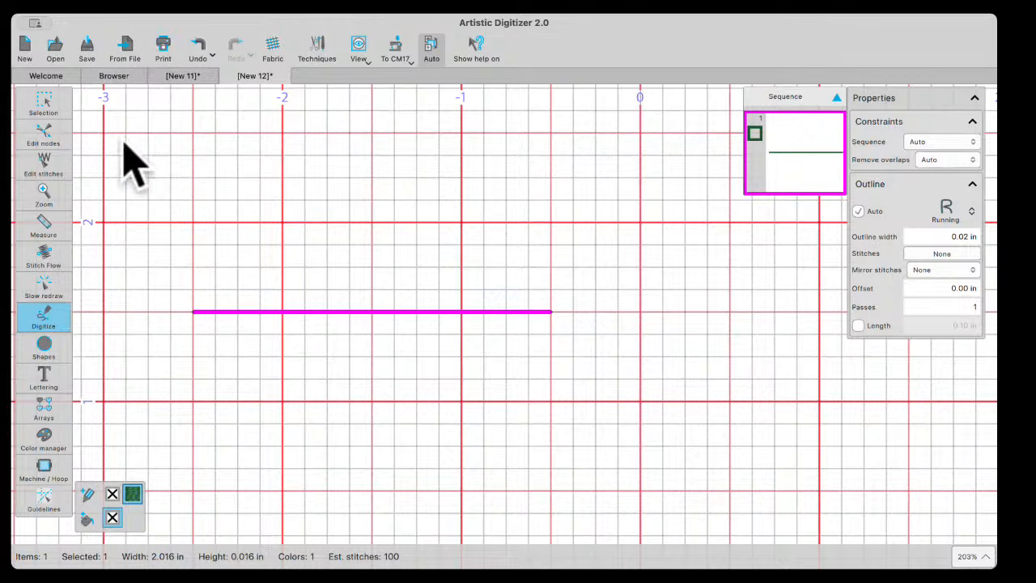
Draw a second near-horizontal line about 2 in long on the 2 in gridline above the first, and end the shape.
{"action": "left_click", "coordinate": [191, 221]}
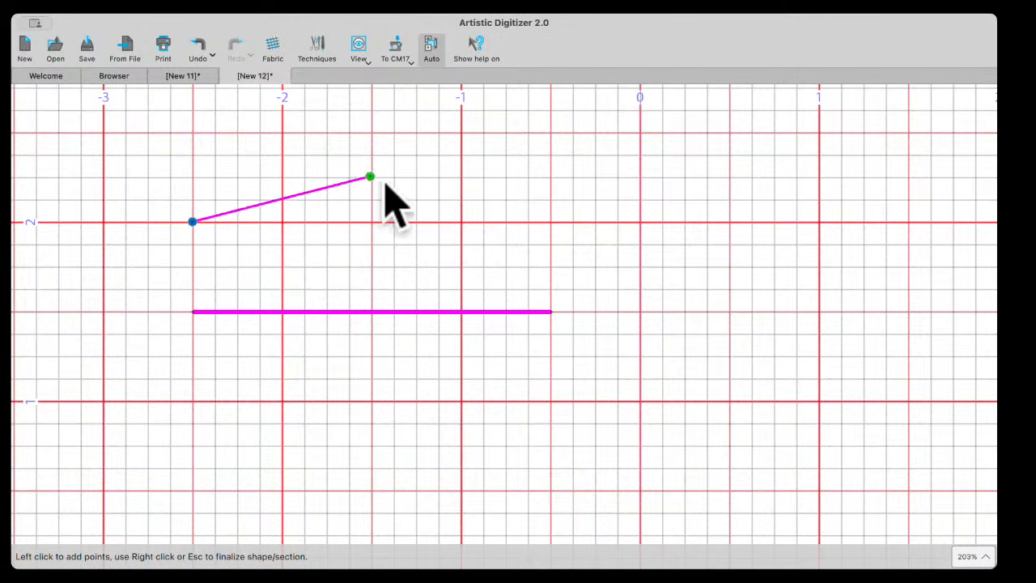
{"action": "left_click", "coordinate": [547, 222]}
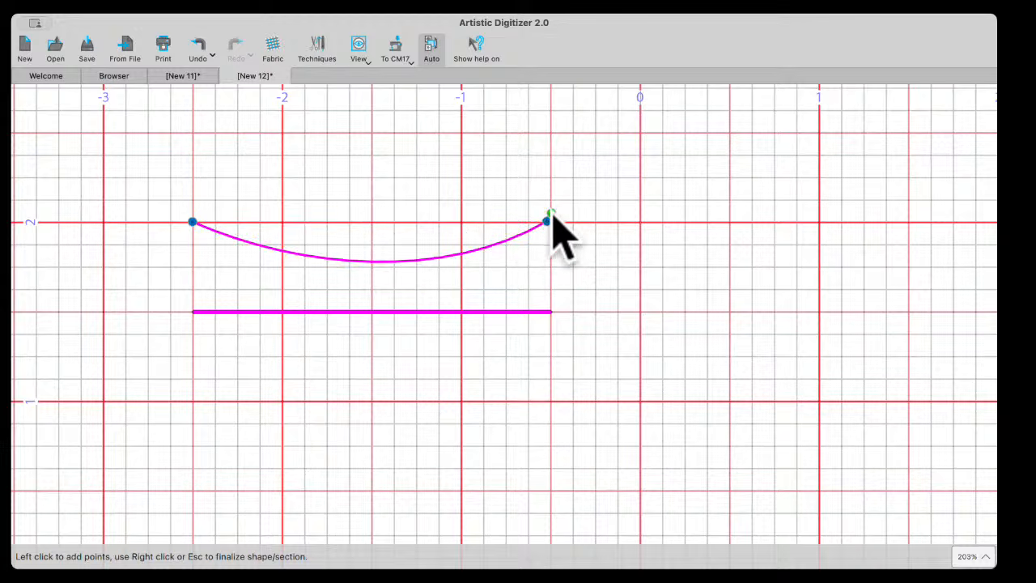
{"action": "right_click", "coordinate": [548, 222]}
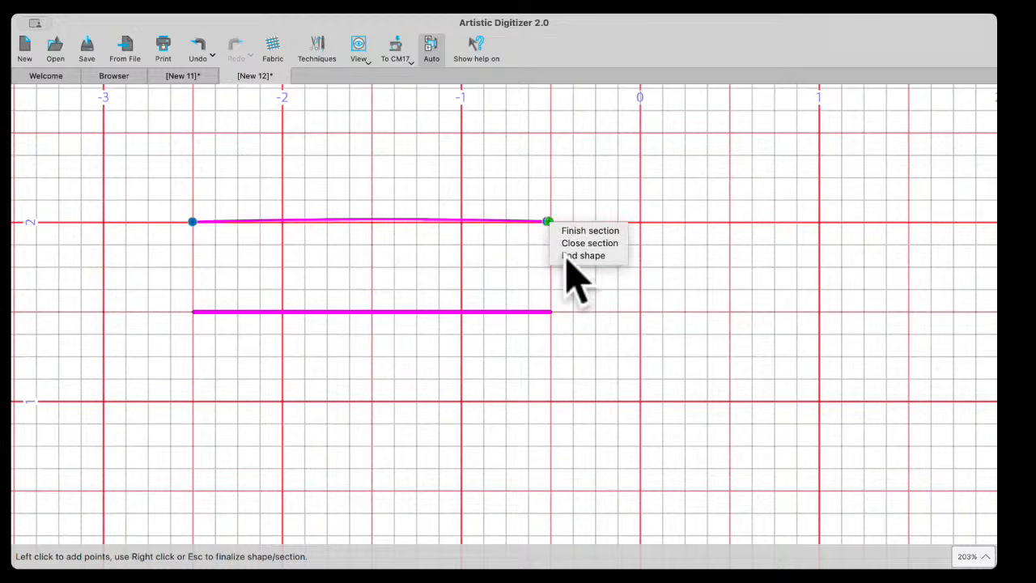
{"action": "left_click", "coordinate": [566, 255]}
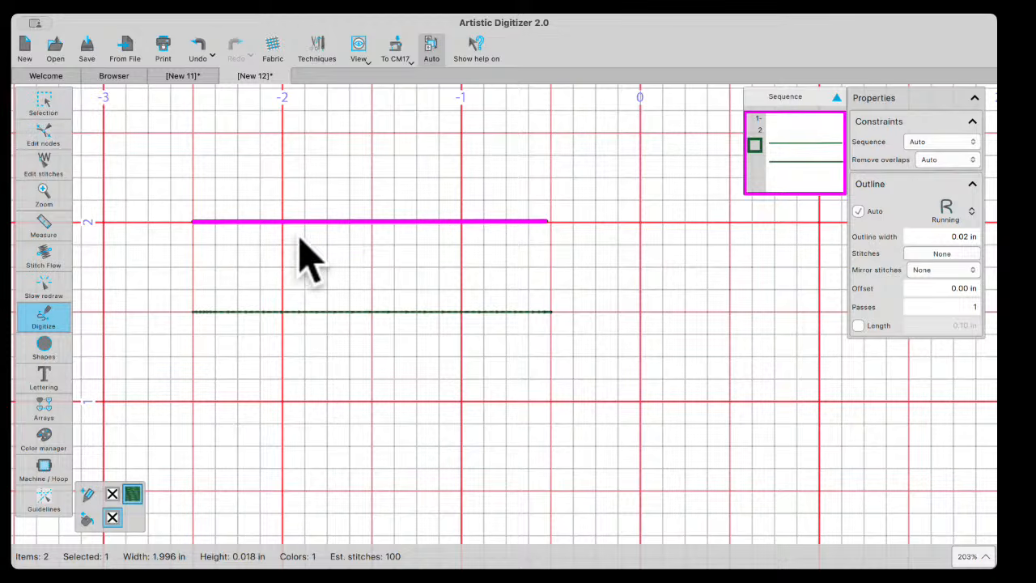
Compare the two lines up close and hide the grid.
{"action": "scroll", "coordinate": [378, 209], "scroll_direction": "up", "scroll_amount": 3}
{"action": "scroll", "coordinate": [389, 232], "scroll_direction": "up", "scroll_amount": 3}
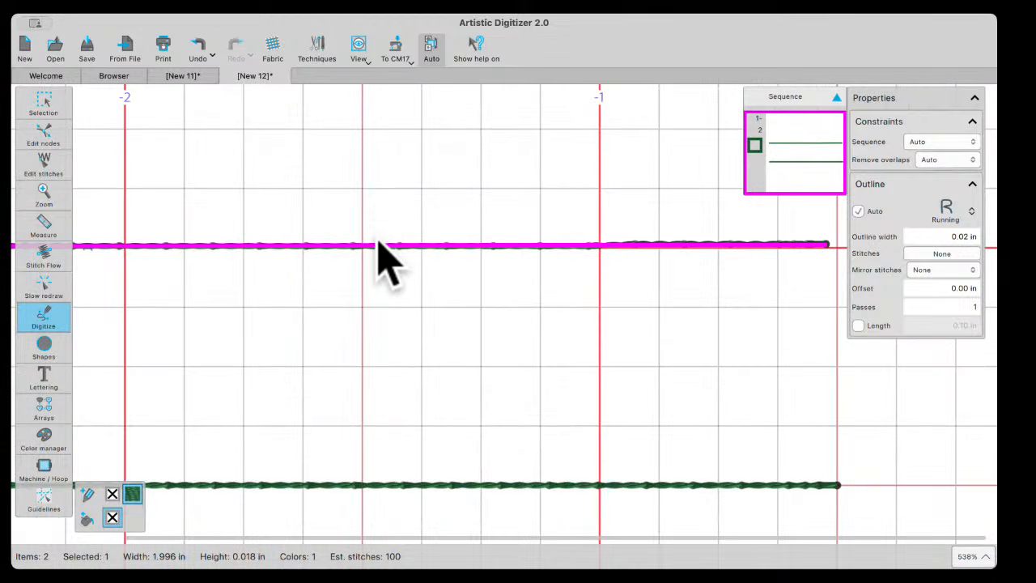
{"action": "scroll", "coordinate": [376, 243], "scroll_direction": "down", "scroll_amount": 5}
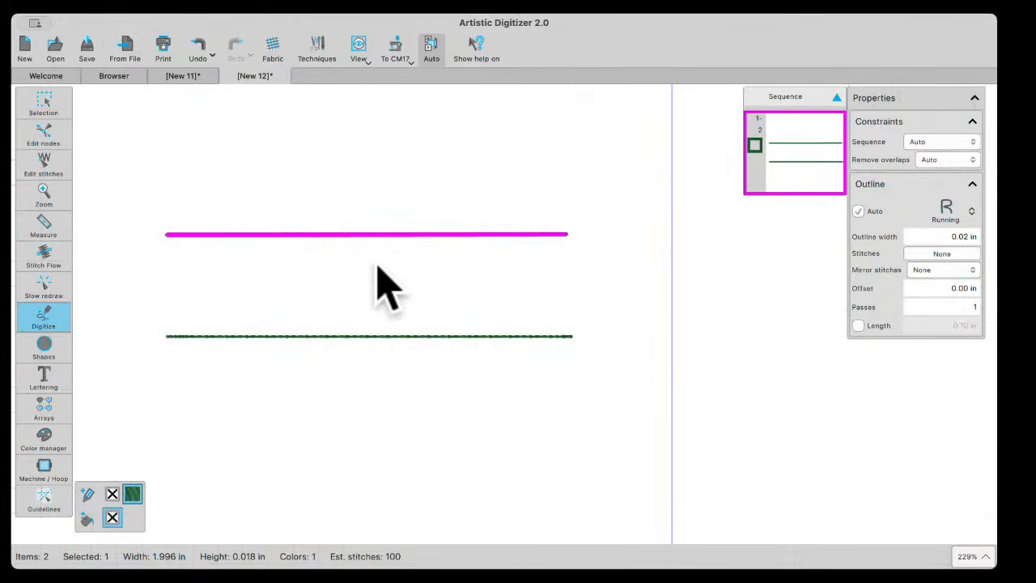
{"action": "left_click", "coordinate": [405, 296]}
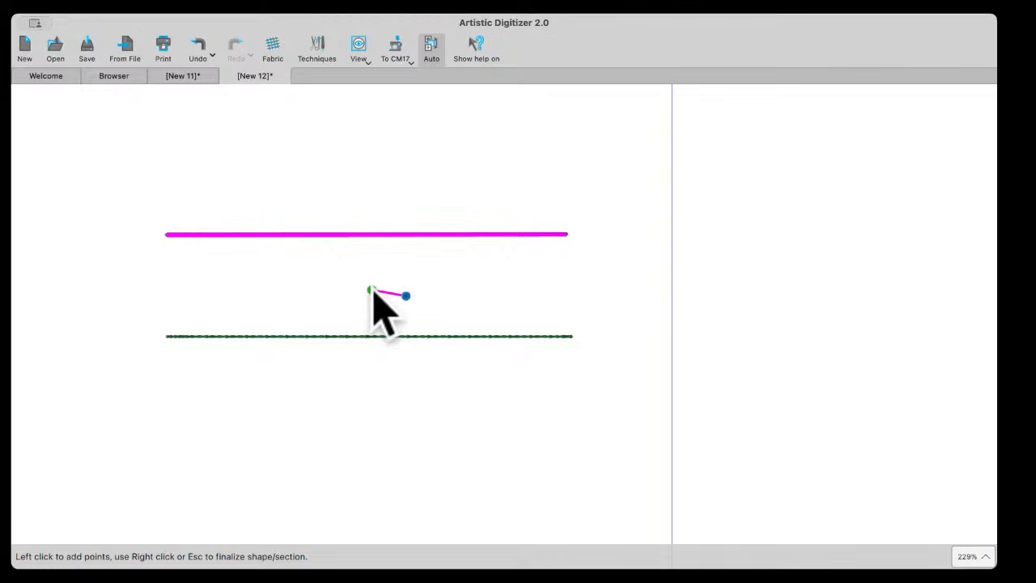
{"action": "right_click", "coordinate": [375, 289]}
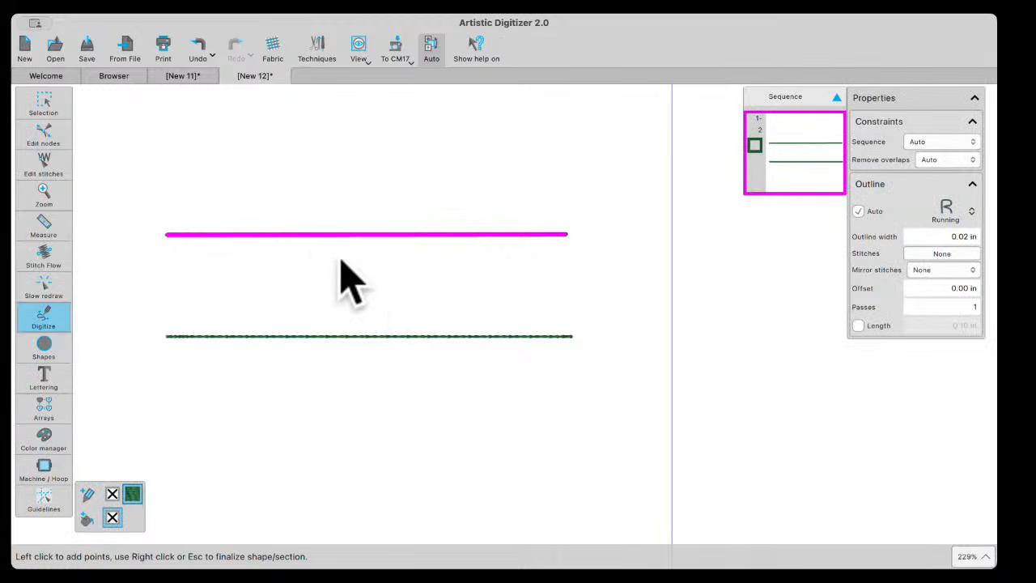
Deselect the upper line and examine the stitching of both horizontal lines up close from end to end.
{"action": "left_click", "coordinate": [43, 105]}
{"action": "left_click", "coordinate": [444, 290]}
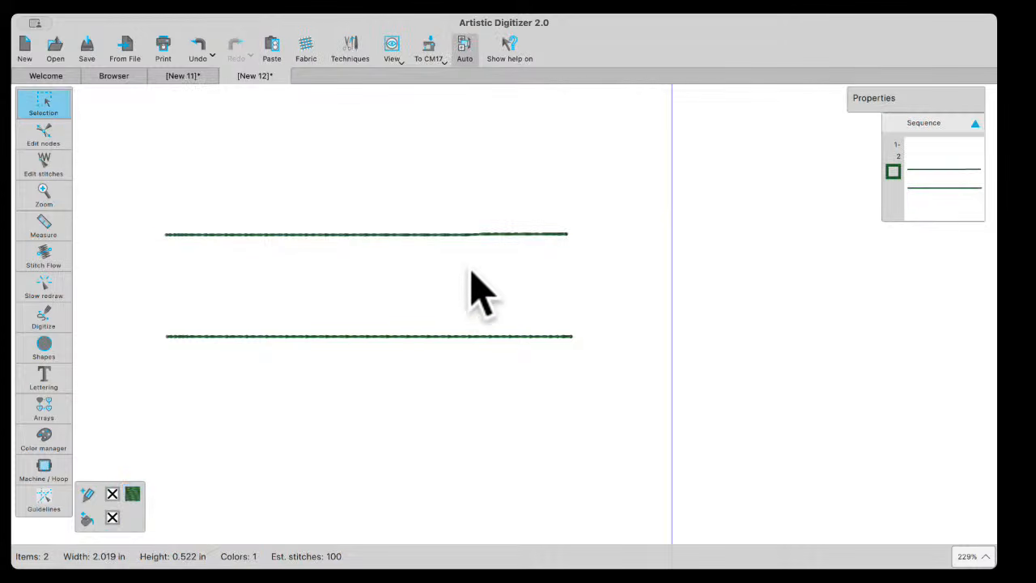
{"action": "scroll", "coordinate": [452, 272], "scroll_direction": "up", "scroll_amount": 3}
{"action": "scroll", "coordinate": [453, 271], "scroll_direction": "down", "scroll_amount": 2}
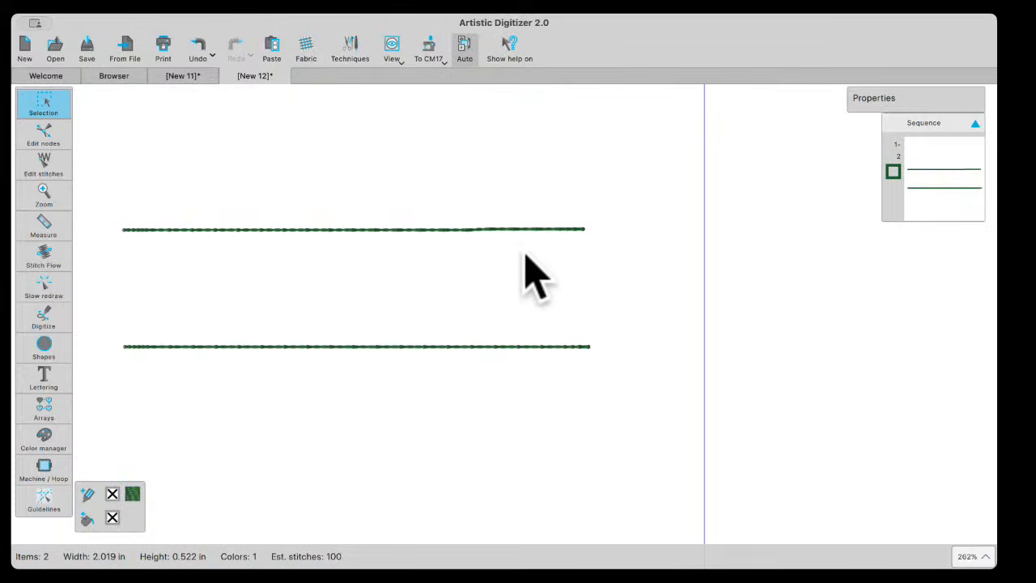
{"action": "scroll", "coordinate": [517, 249], "scroll_direction": "right", "scroll_amount": 2}
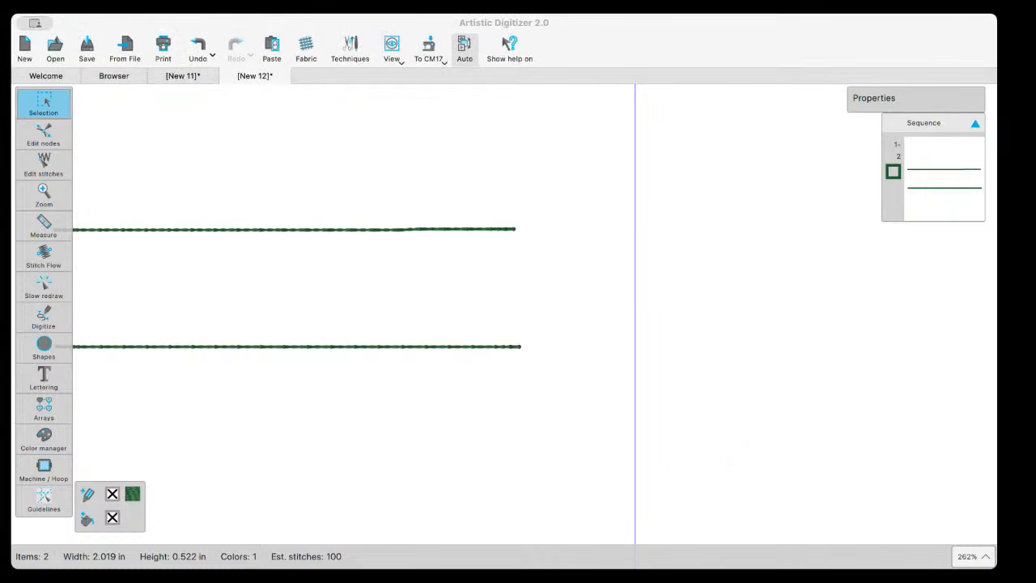
{"action": "left_click", "coordinate": [585, 454]}
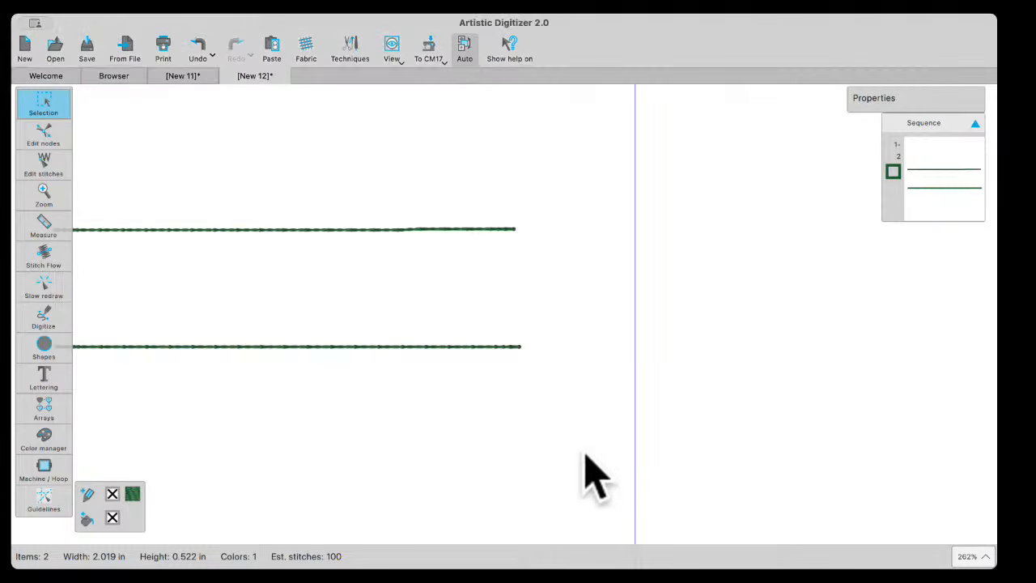
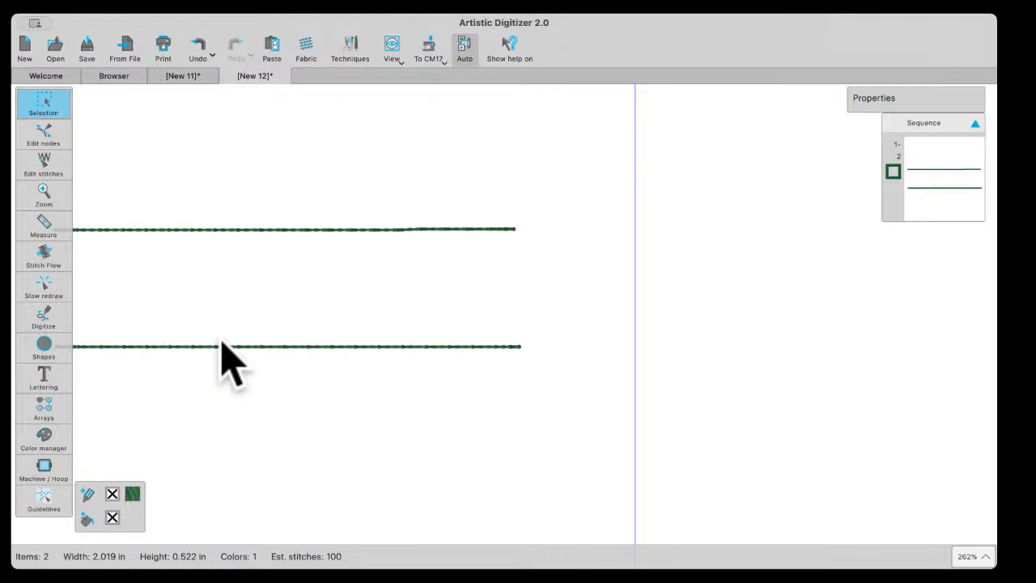
{"action": "scroll", "coordinate": [230, 363], "scroll_direction": "left", "scroll_amount": 5}
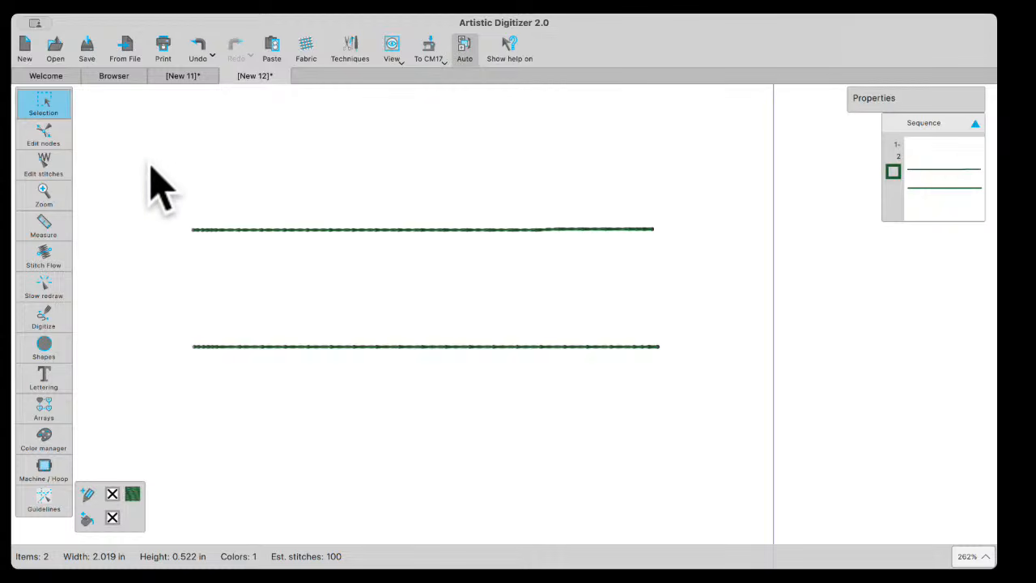
Draw a filled ellipse about 0.49 by 0.42 in below the two lines and enlarge it to about 0.95 by 0.81 in.
{"action": "left_click", "coordinate": [44, 345]}
{"action": "left_click", "coordinate": [46, 345]}
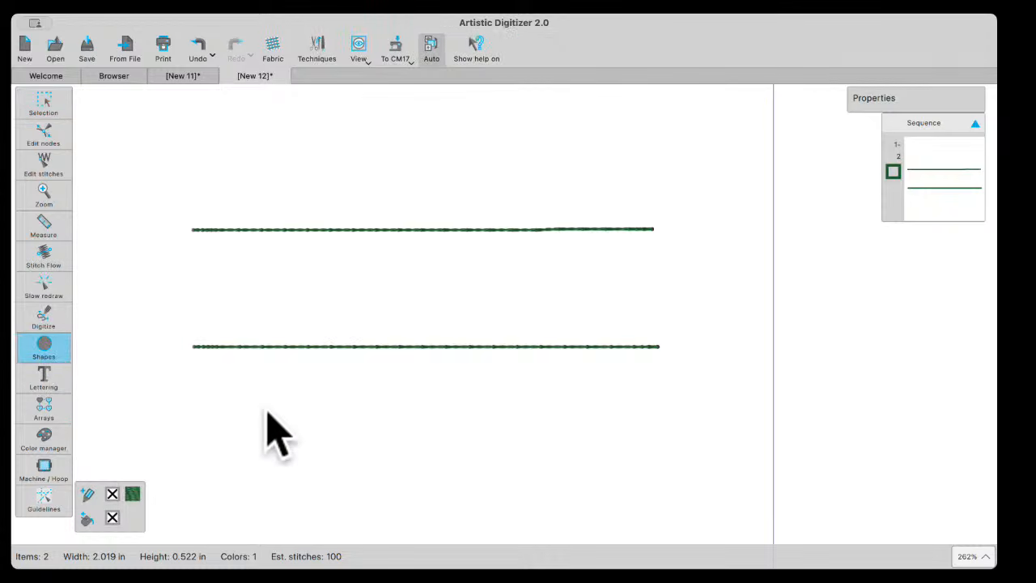
{"action": "scroll", "coordinate": [317, 452], "scroll_direction": "down", "scroll_amount": 1}
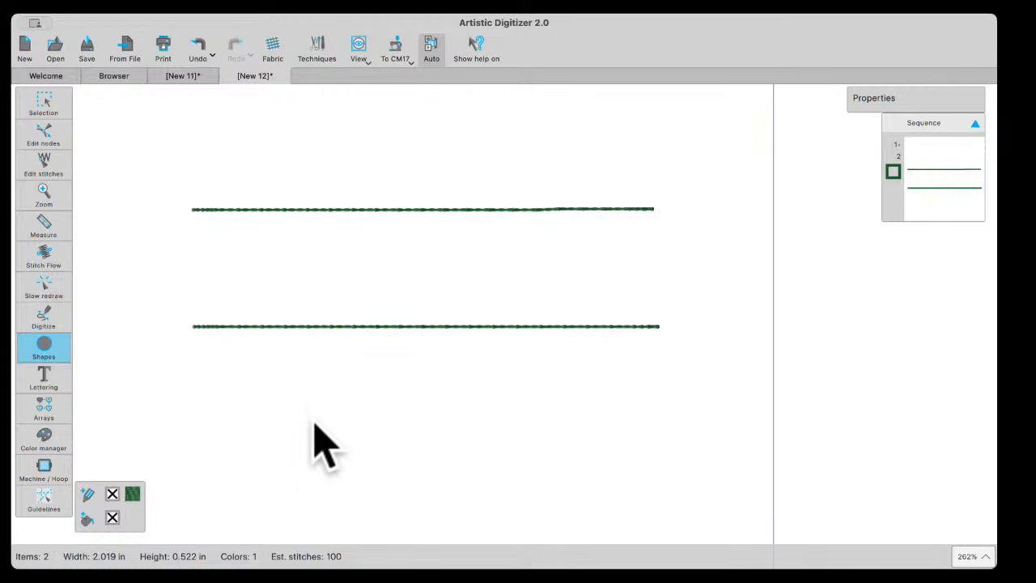
{"action": "left_click_drag", "start_coordinate": [292, 410], "coordinate": [403, 504]}
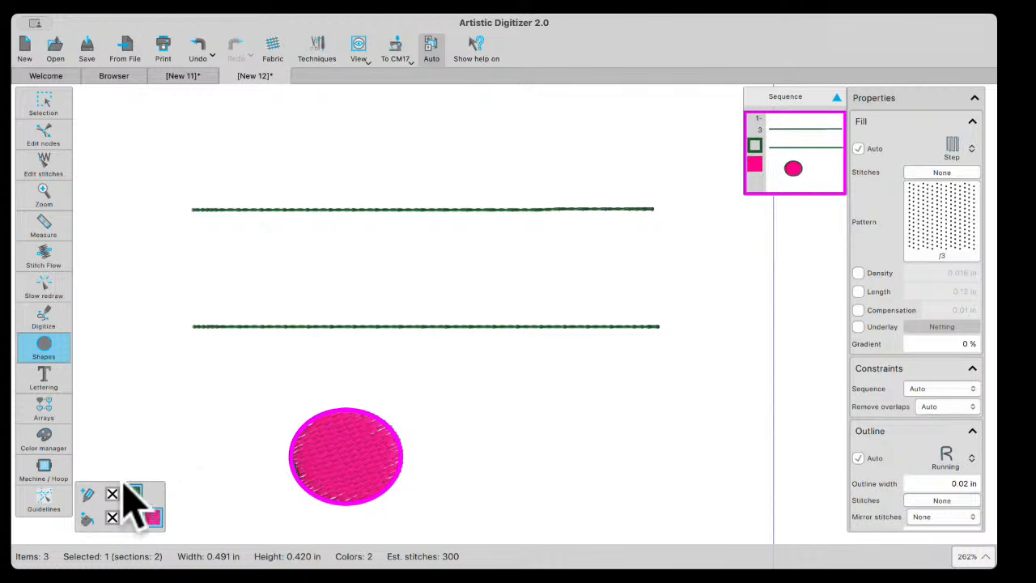
{"action": "left_click", "coordinate": [43, 105]}
{"action": "left_click_drag", "start_coordinate": [404, 409], "coordinate": [508, 317]}
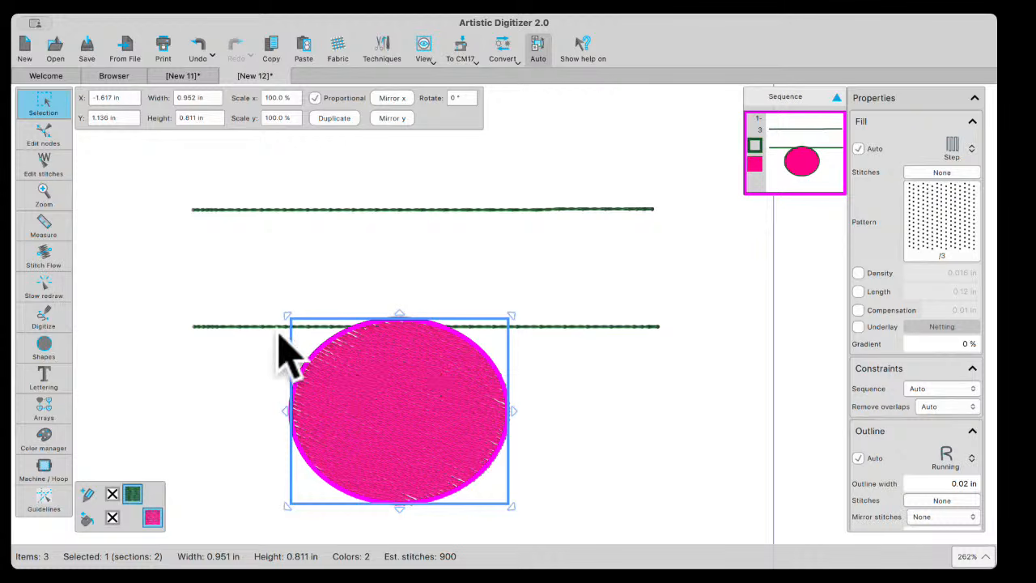
Using the ellipse's own nodes, move its center up and to the left and enlarge it to about 1.72 by 1.50 in.
{"action": "left_click", "coordinate": [44, 133]}
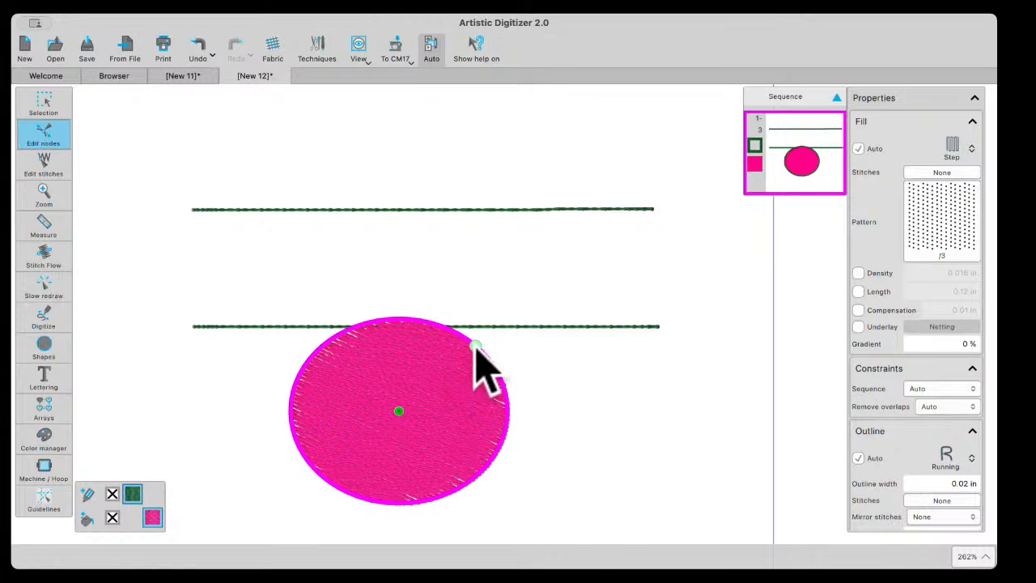
{"action": "left_click_drag", "start_coordinate": [476, 348], "coordinate": [479, 326]}
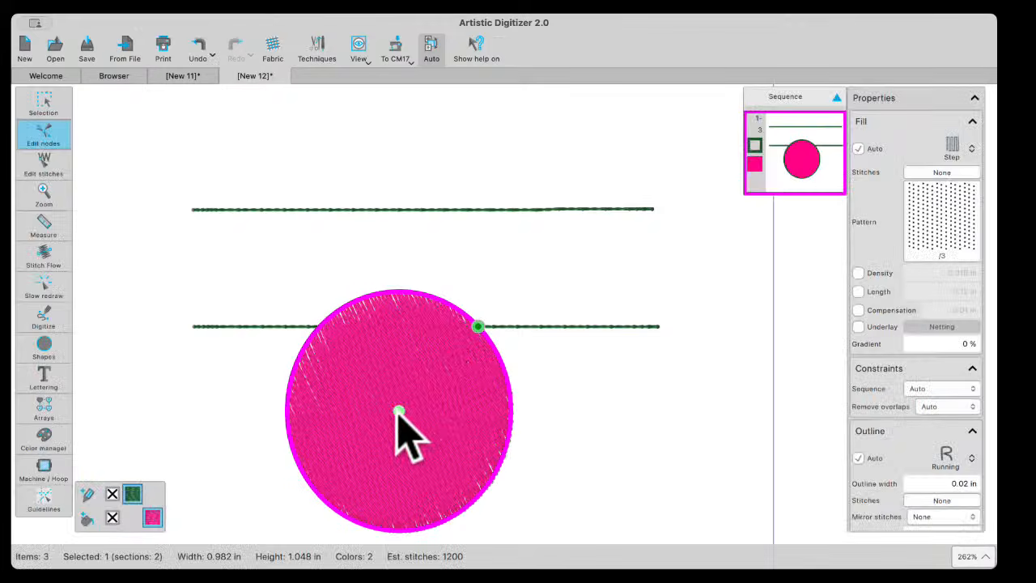
{"action": "left_click_drag", "start_coordinate": [397, 411], "coordinate": [324, 351]}
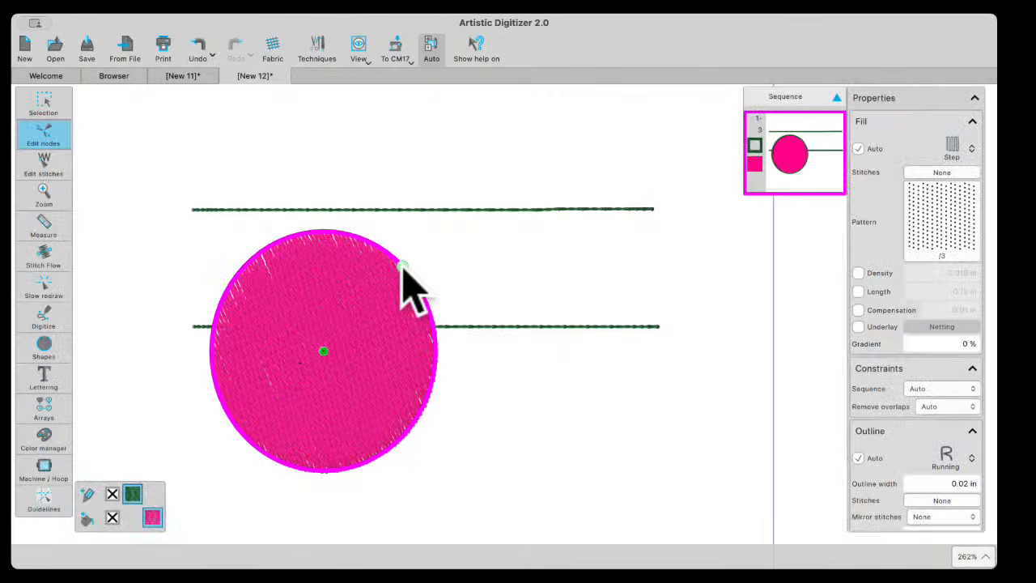
{"action": "left_click_drag", "start_coordinate": [402, 267], "coordinate": [462, 229]}
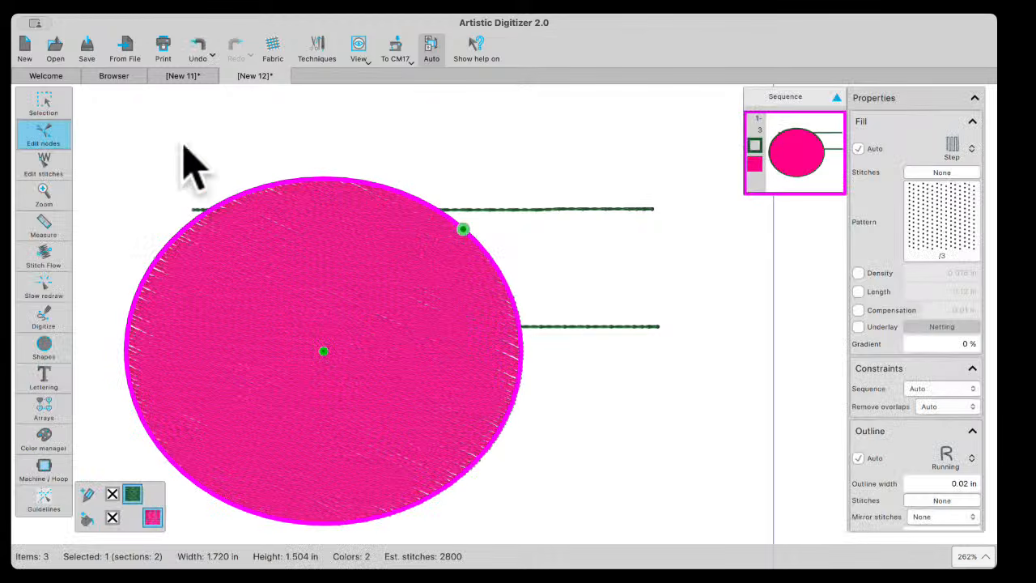
{"action": "left_click", "coordinate": [915, 135]}
{"action": "left_click", "coordinate": [953, 176]}
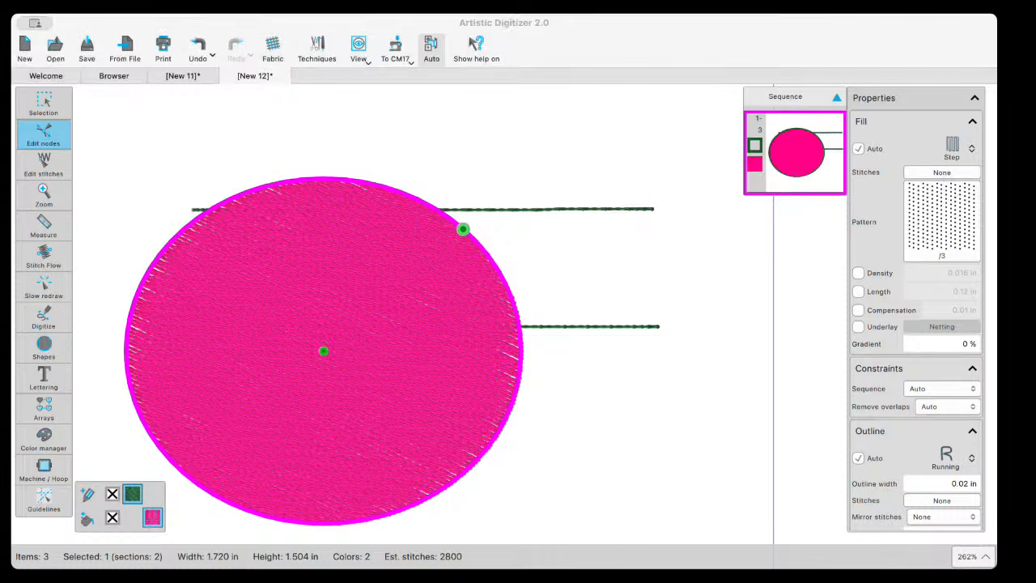
{"action": "left_click", "coordinate": [360, 474]}
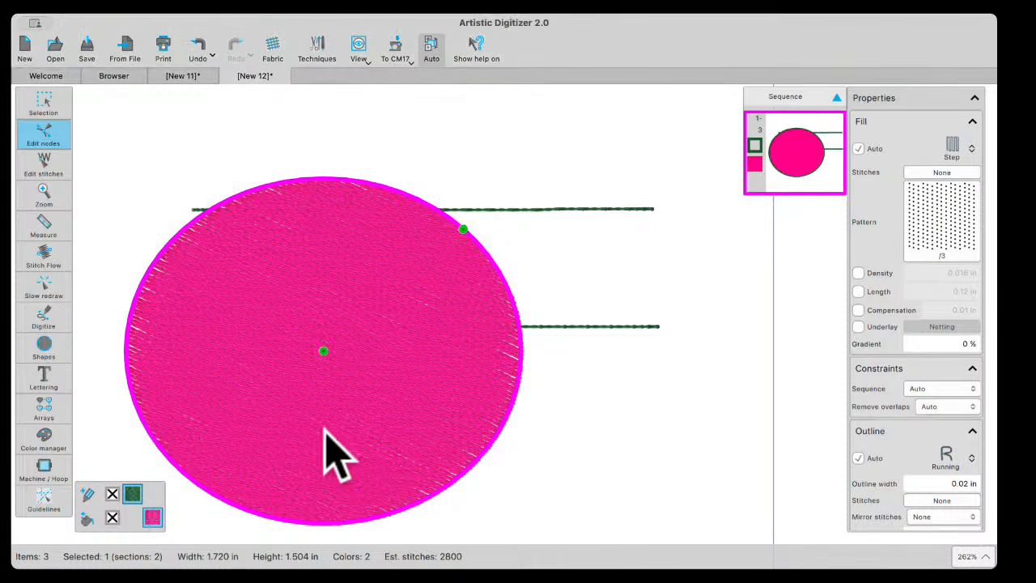
Convert the pink ellipse to curves.
{"action": "left_click", "coordinate": [38, 99]}
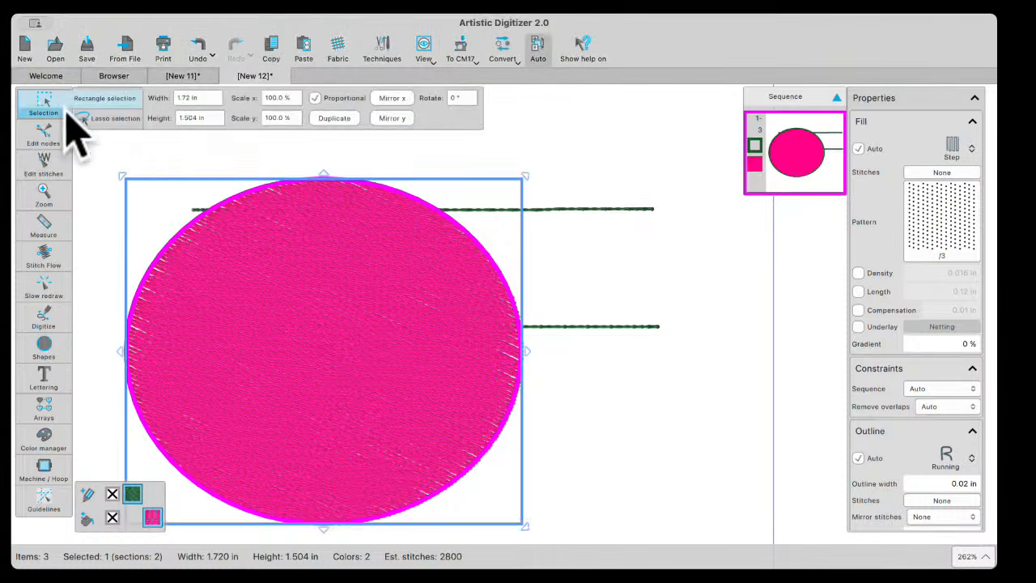
{"action": "right_click", "coordinate": [258, 292]}
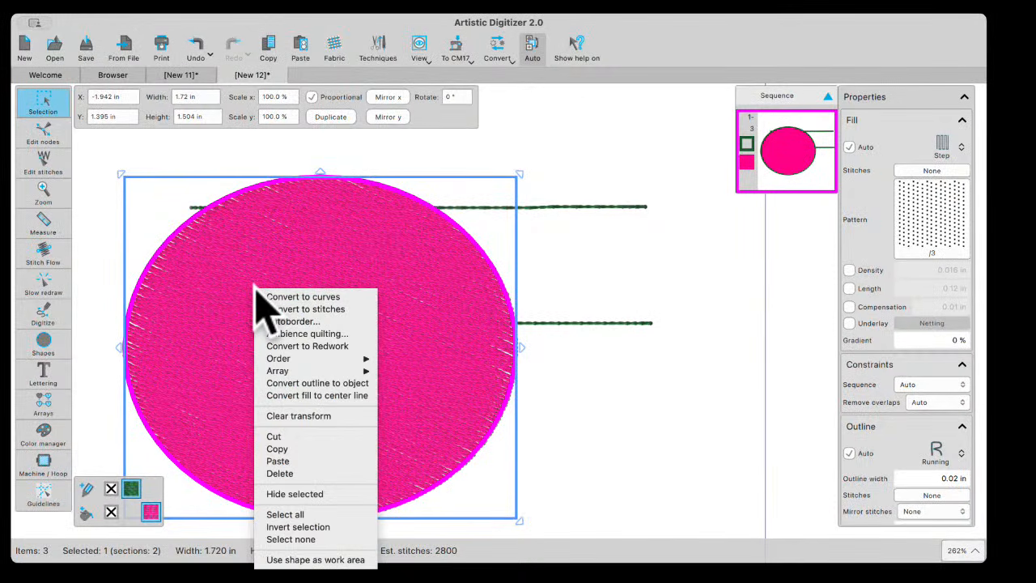
{"action": "left_click", "coordinate": [309, 296]}
Pull the ellipse's top node down past its center and adjust its curve handles to form a crescent about 0.93 in high.
{"action": "left_click", "coordinate": [43, 131]}
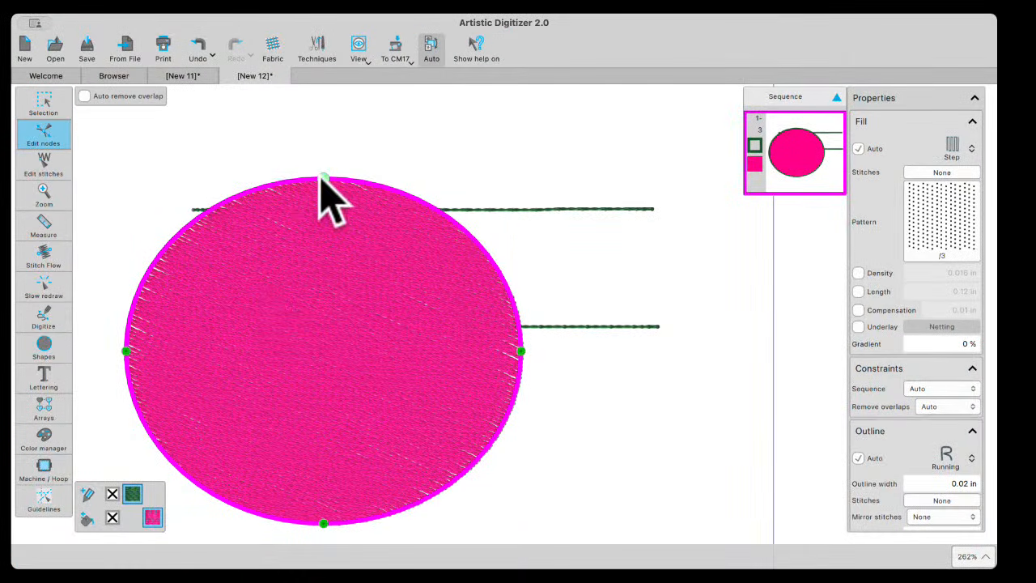
{"action": "left_click_drag", "start_coordinate": [324, 180], "coordinate": [320, 355]}
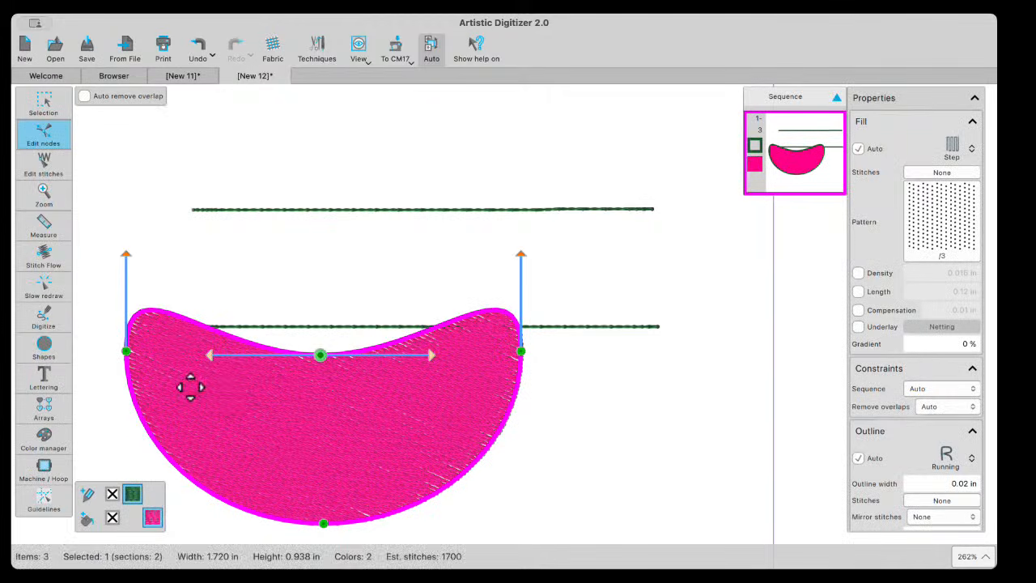
{"action": "left_click_drag", "start_coordinate": [208, 355], "coordinate": [142, 290]}
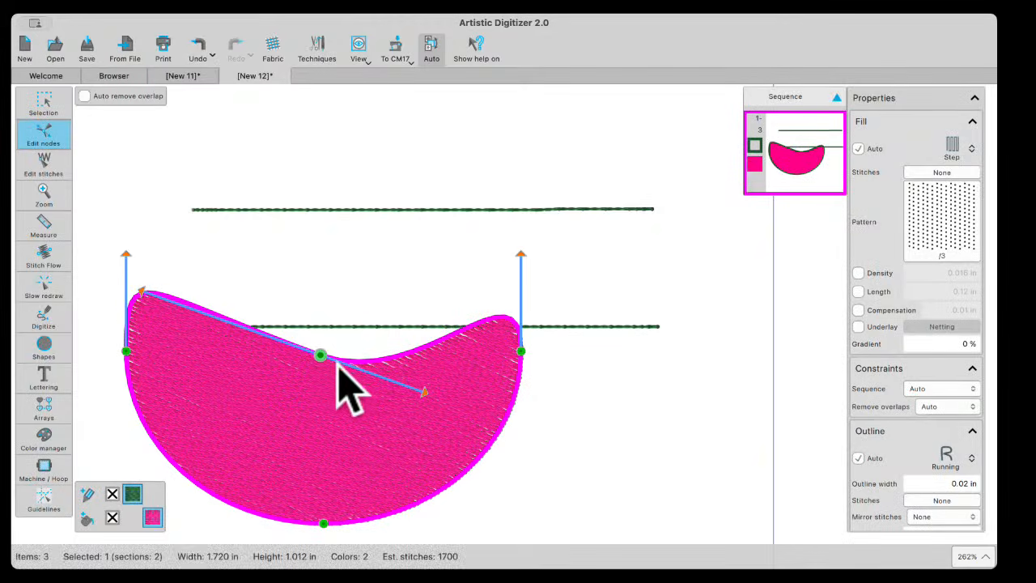
{"action": "left_click_drag", "start_coordinate": [320, 355], "coordinate": [300, 395]}
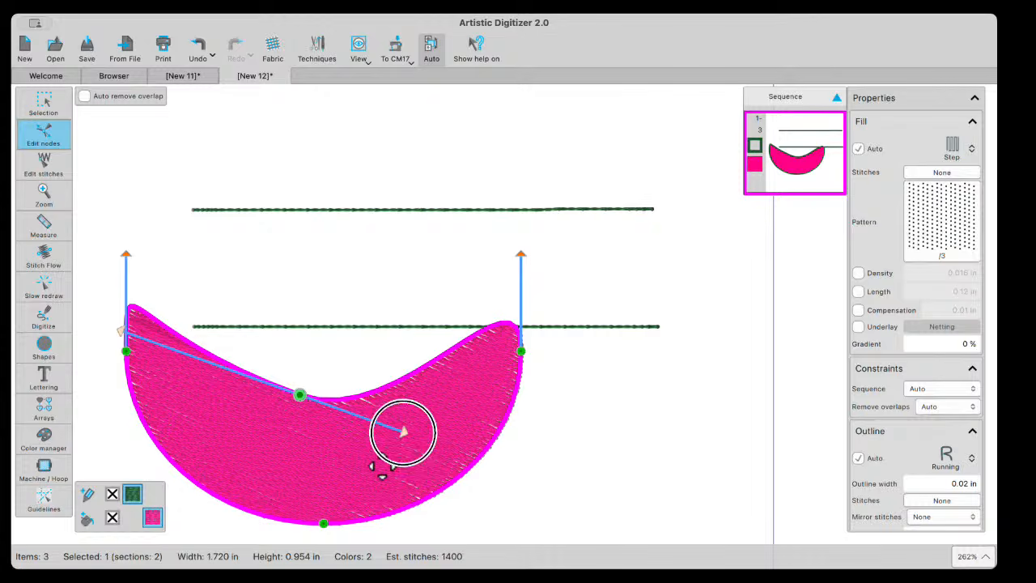
{"action": "left_click_drag", "start_coordinate": [402, 431], "coordinate": [410, 416]}
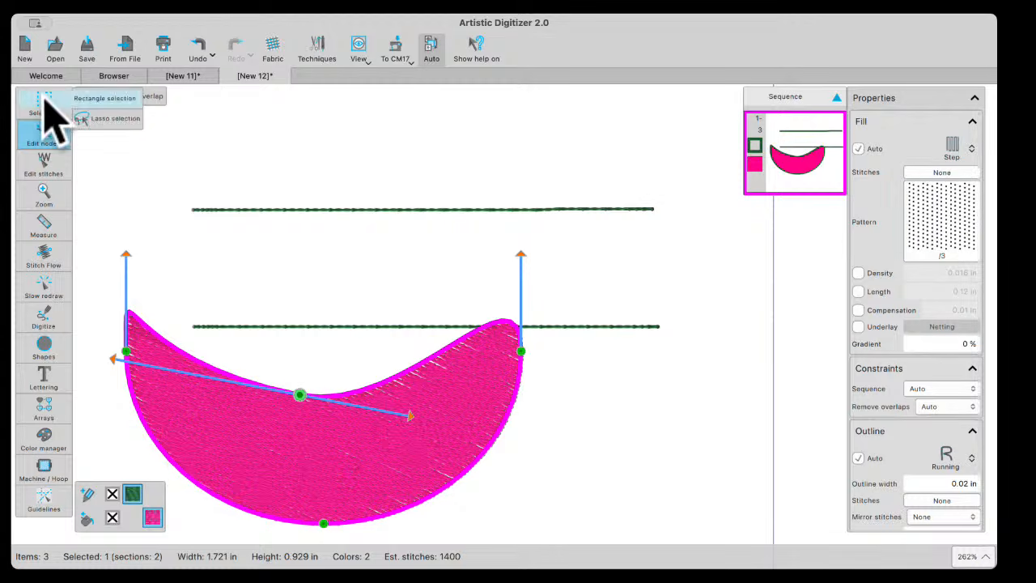
Set the crescent's step fill pattern to waves1.
{"action": "left_click", "coordinate": [46, 100]}
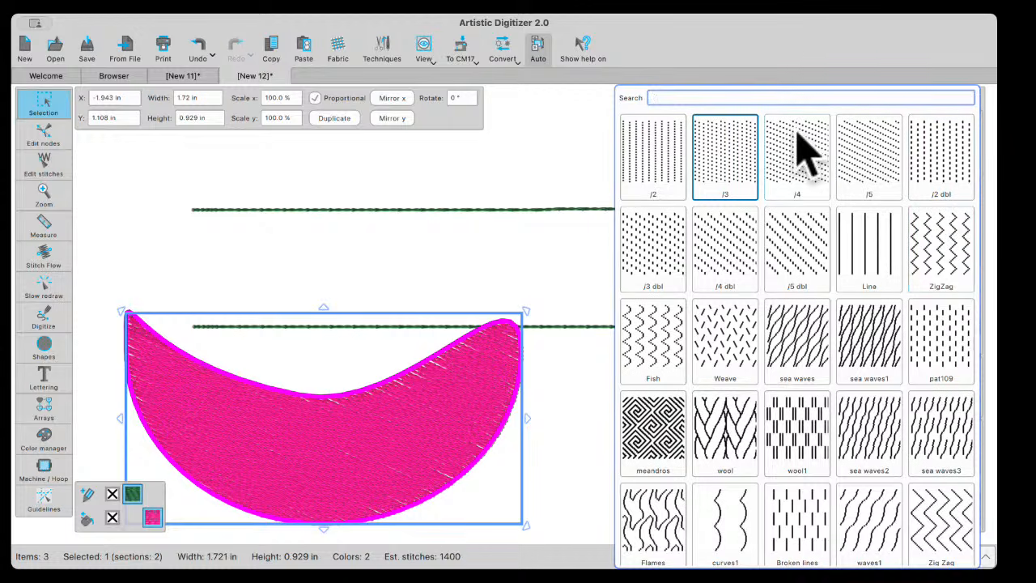
{"action": "scroll", "coordinate": [857, 465], "scroll_direction": "down", "scroll_amount": 1}
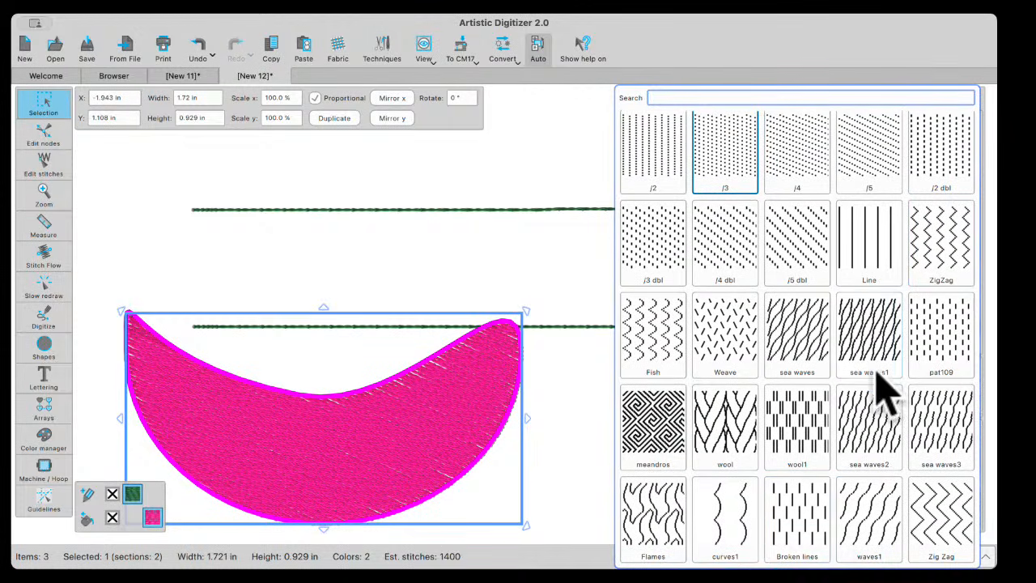
{"action": "left_click", "coordinate": [864, 525]}
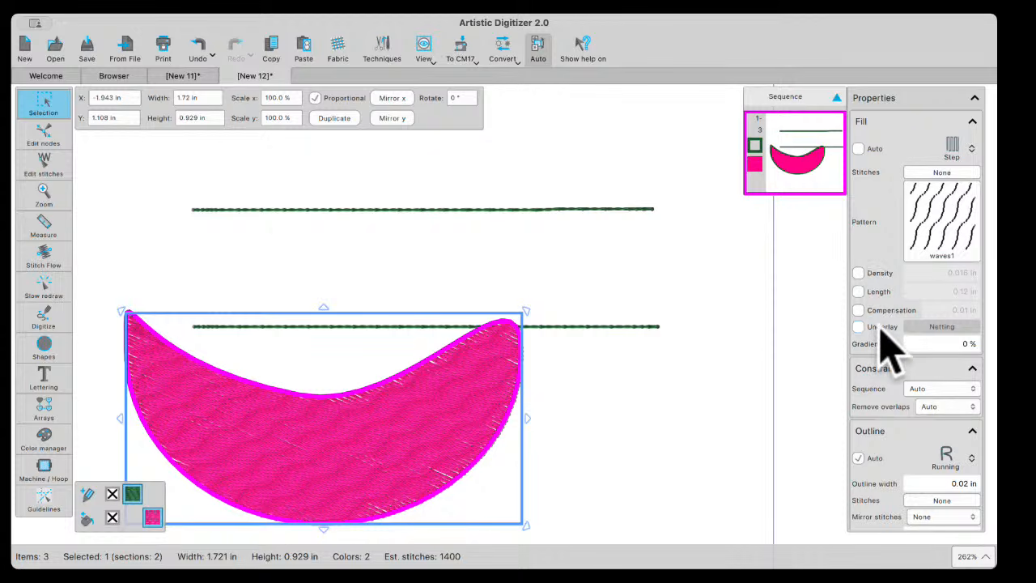
Try the Netfill and Row Fill types on the crescent.
{"action": "left_click", "coordinate": [958, 151]}
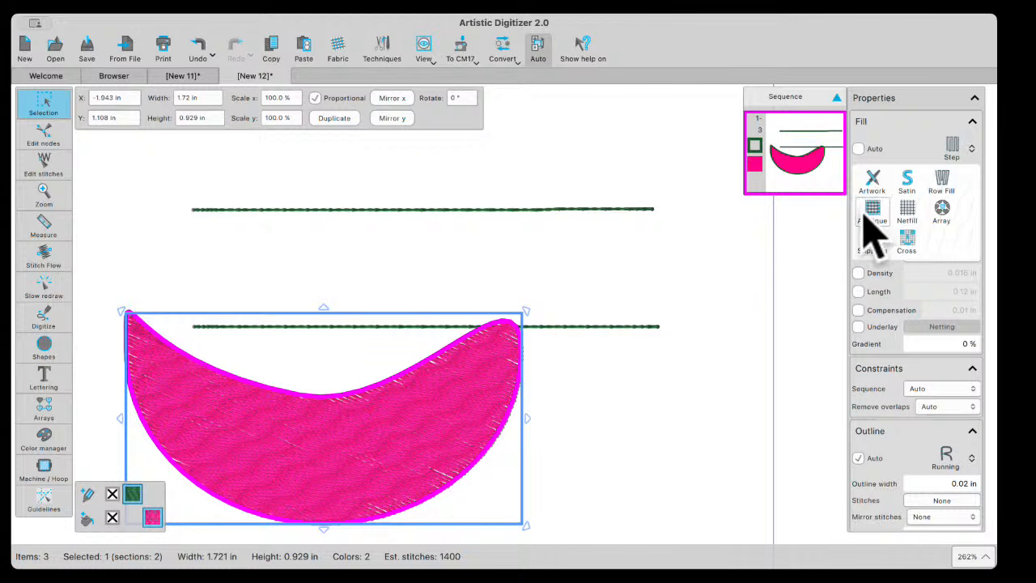
{"action": "left_click", "coordinate": [907, 212]}
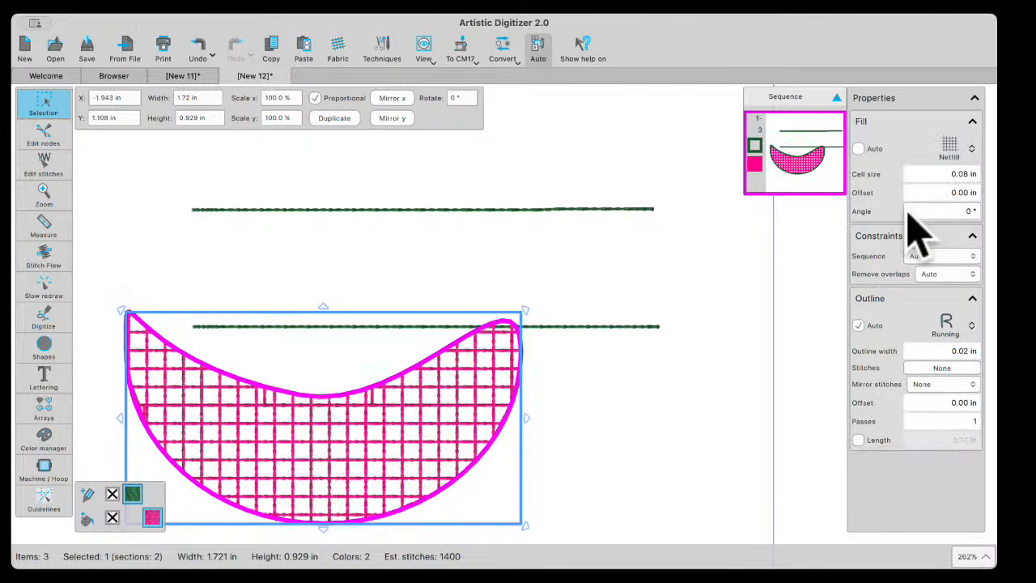
{"action": "left_click", "coordinate": [953, 144]}
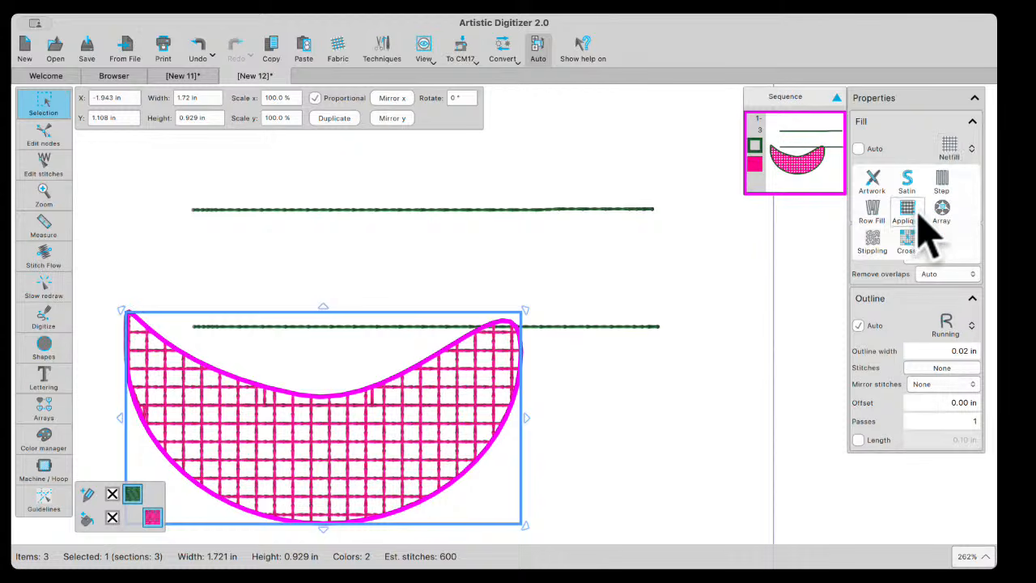
{"action": "left_click", "coordinate": [871, 212]}
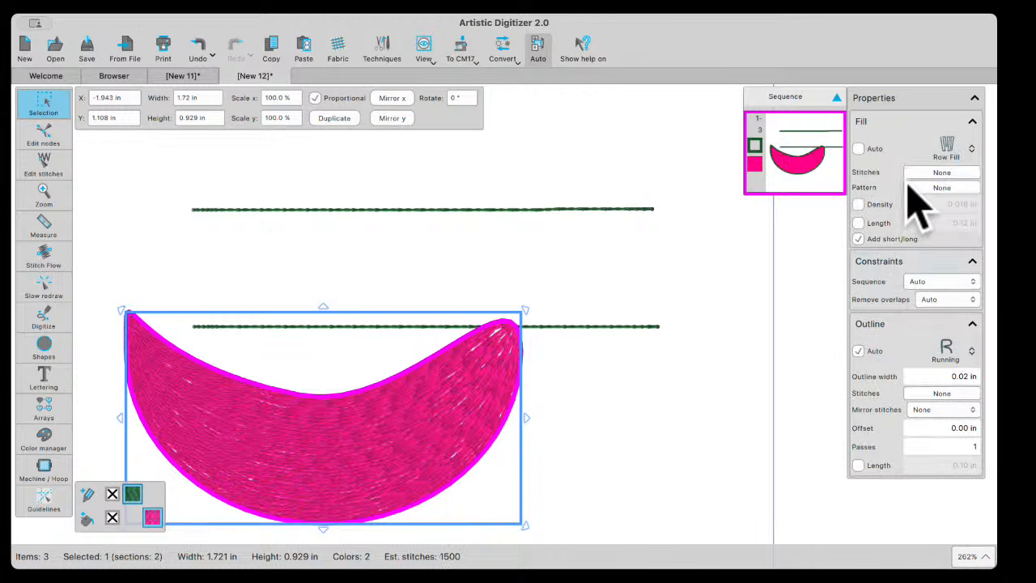
Change the crescent to an Applique fill with fabric trim set to During embroidery, and apply Fix satin to its edge.
{"action": "left_click", "coordinate": [947, 146]}
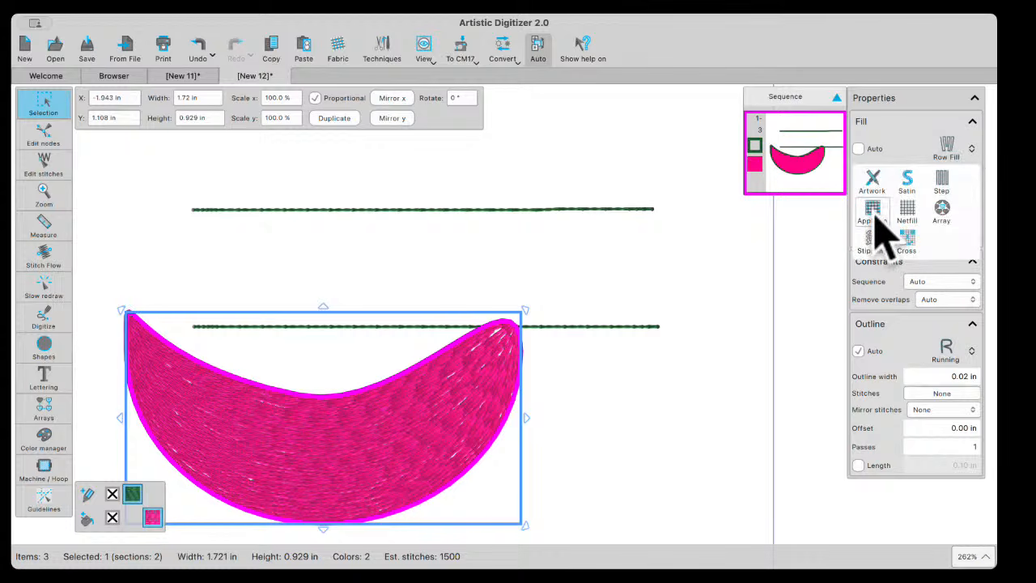
{"action": "left_click", "coordinate": [872, 212]}
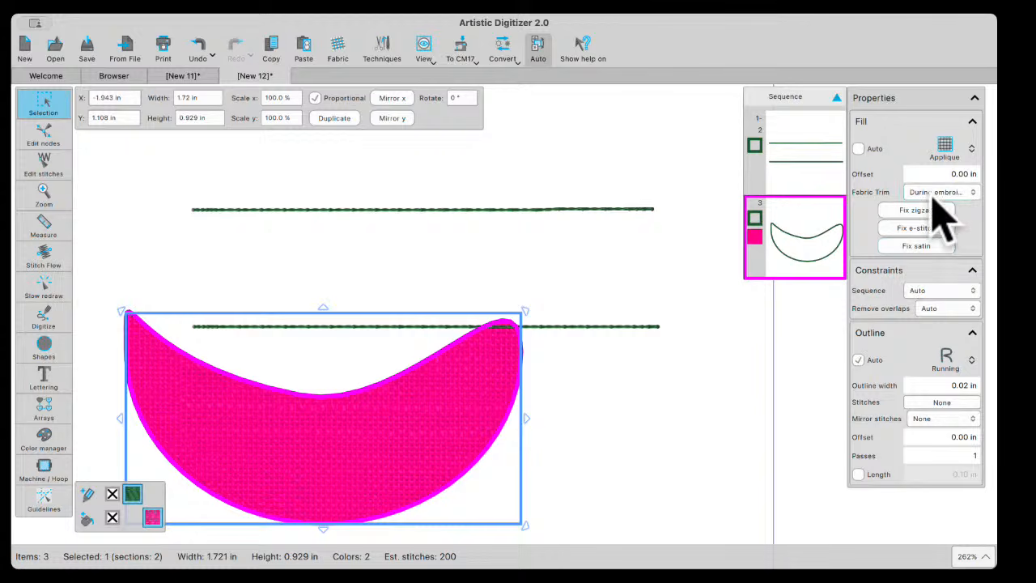
{"action": "left_click", "coordinate": [975, 194]}
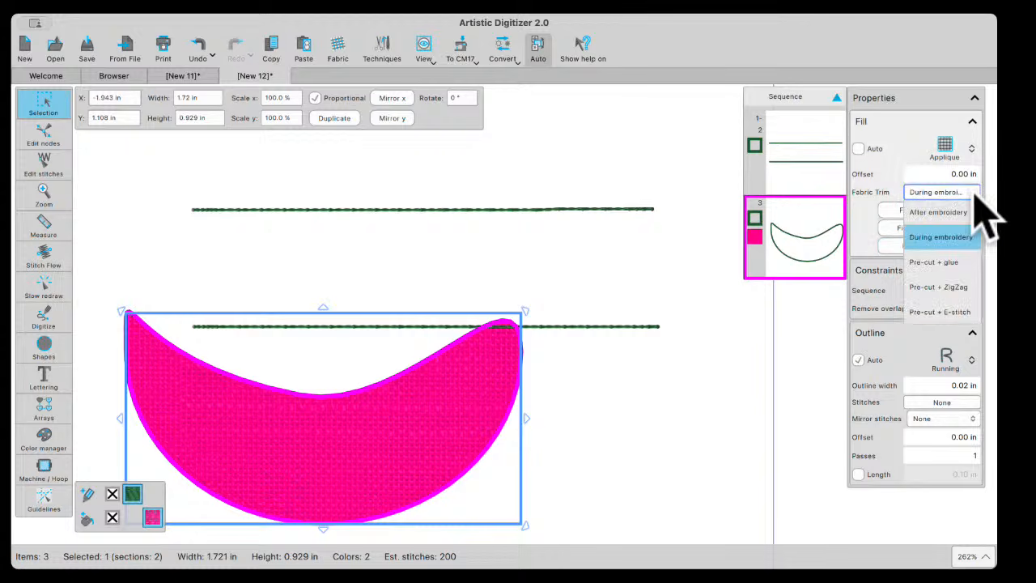
{"action": "left_click", "coordinate": [942, 237]}
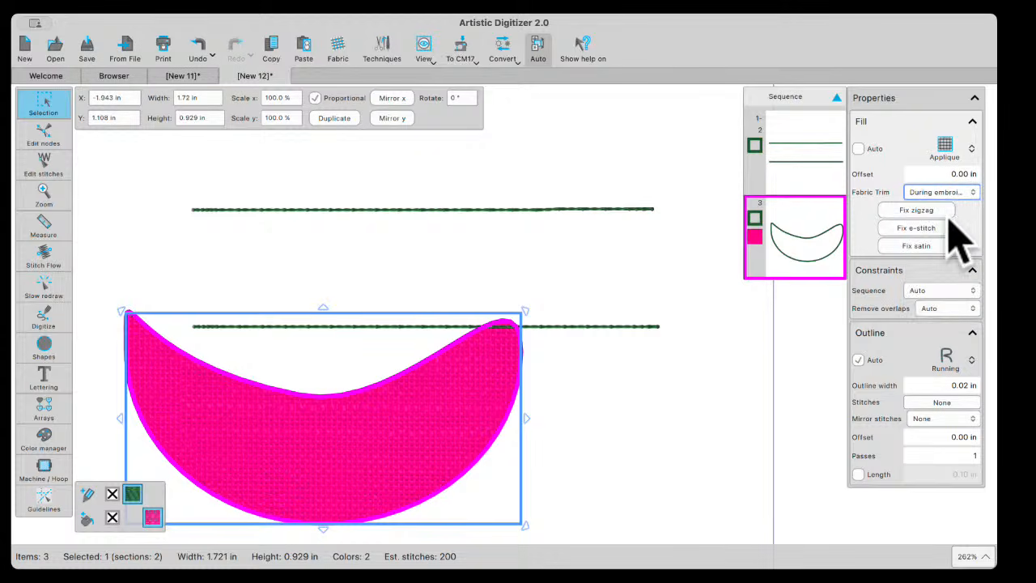
{"action": "left_click", "coordinate": [919, 246]}
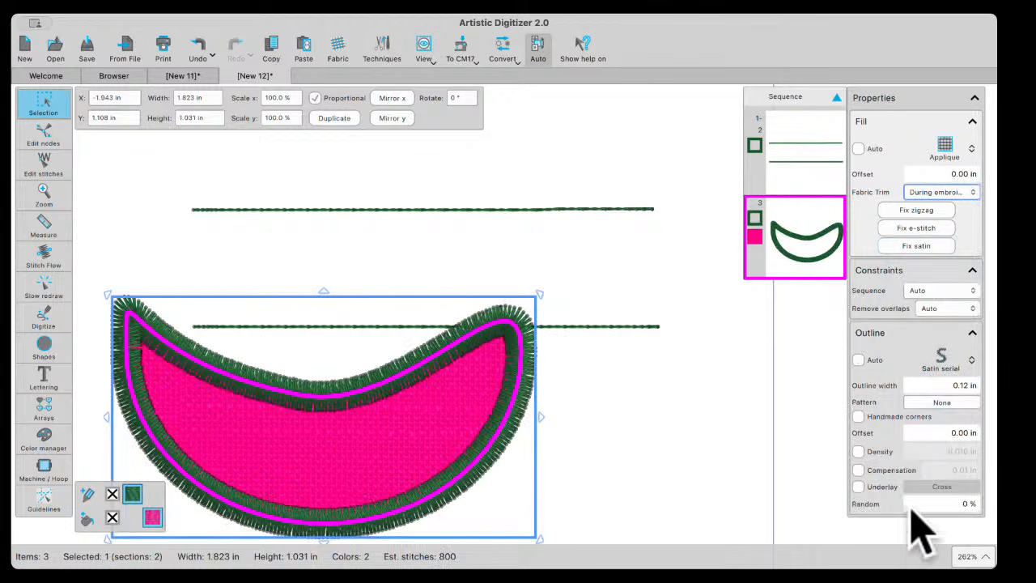
Switch the sequence mode to Manual and simulate the crescent's applique stitching with Slow redraw, from the crimson outline into the green border.
{"action": "left_click", "coordinate": [532, 447]}
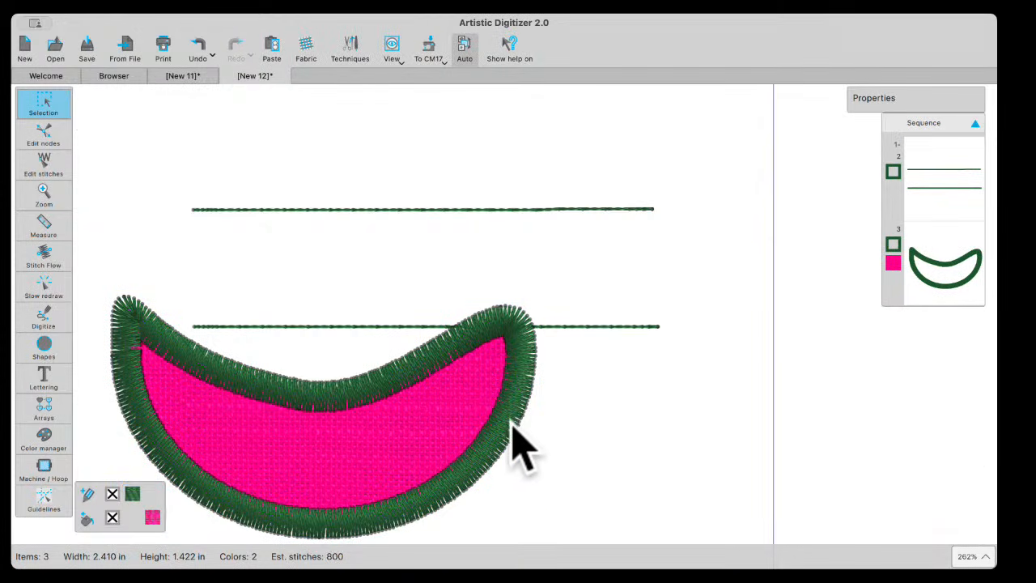
{"action": "left_click", "coordinate": [465, 50]}
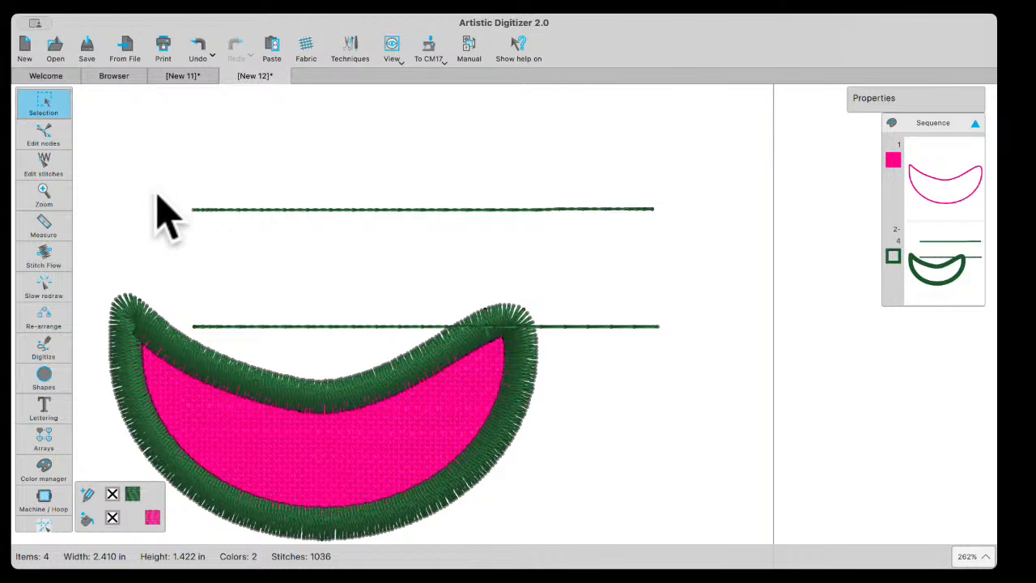
{"action": "left_click", "coordinate": [44, 287]}
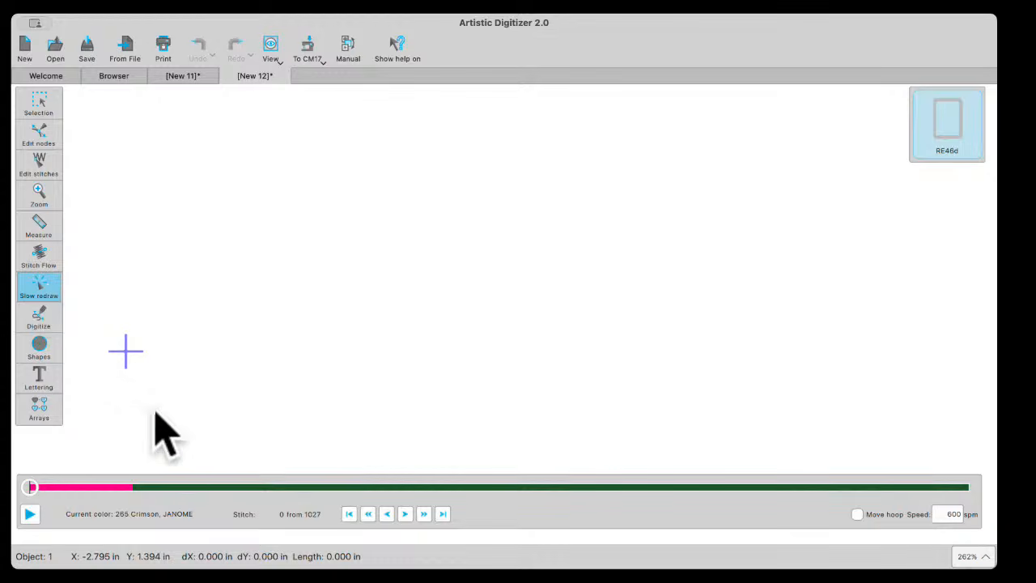
{"action": "left_click_drag", "start_coordinate": [31, 489], "coordinate": [67, 489]}
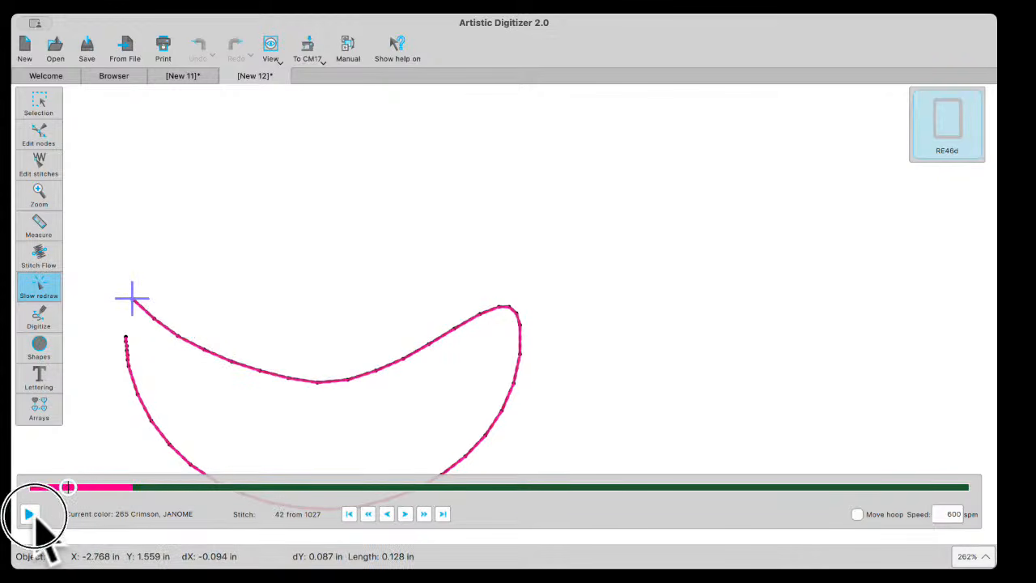
{"action": "left_click", "coordinate": [30, 513]}
{"action": "left_click", "coordinate": [30, 514]}
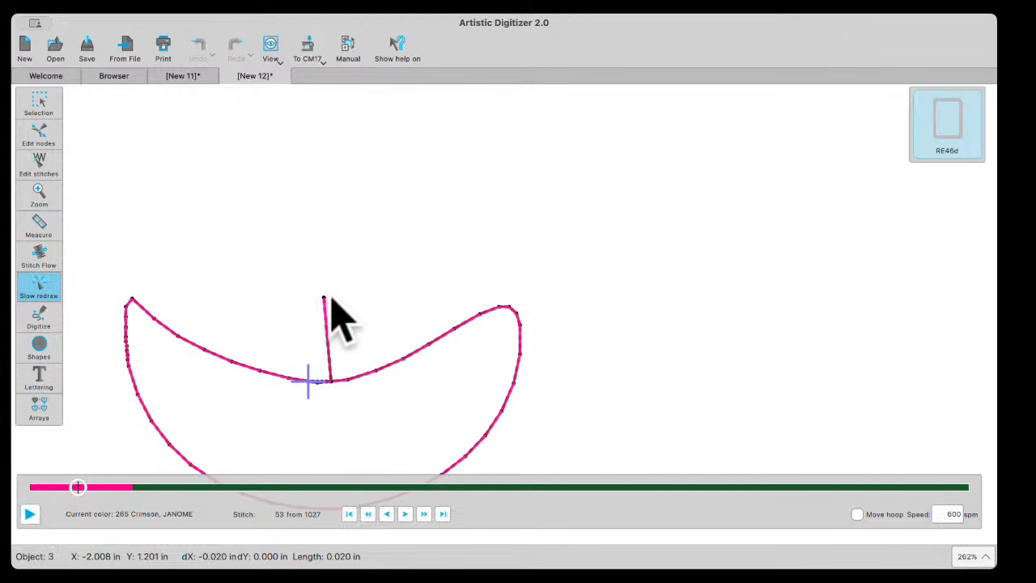
{"action": "left_click", "coordinate": [29, 516]}
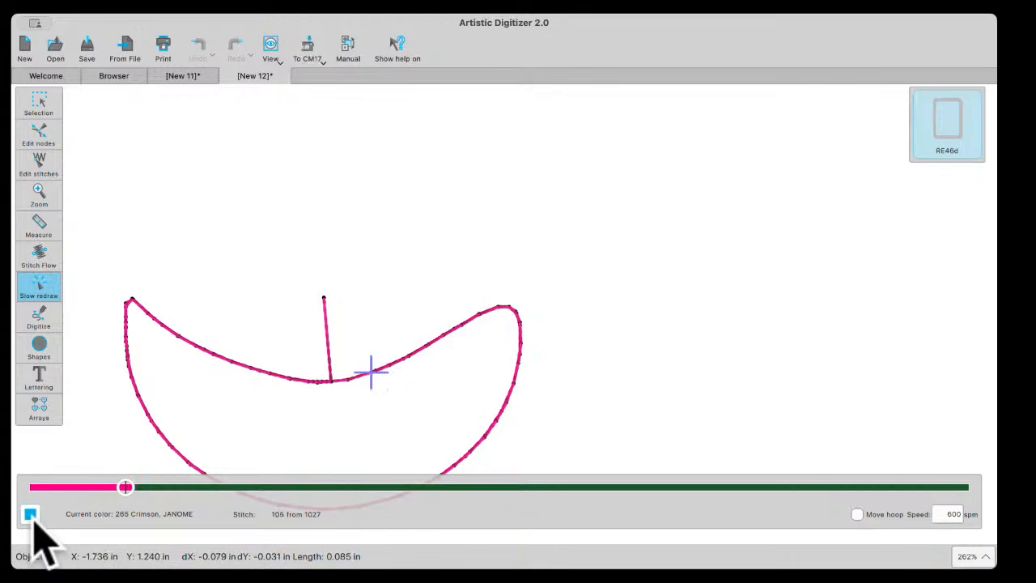
{"action": "left_click", "coordinate": [30, 515]}
{"action": "left_click", "coordinate": [30, 514]}
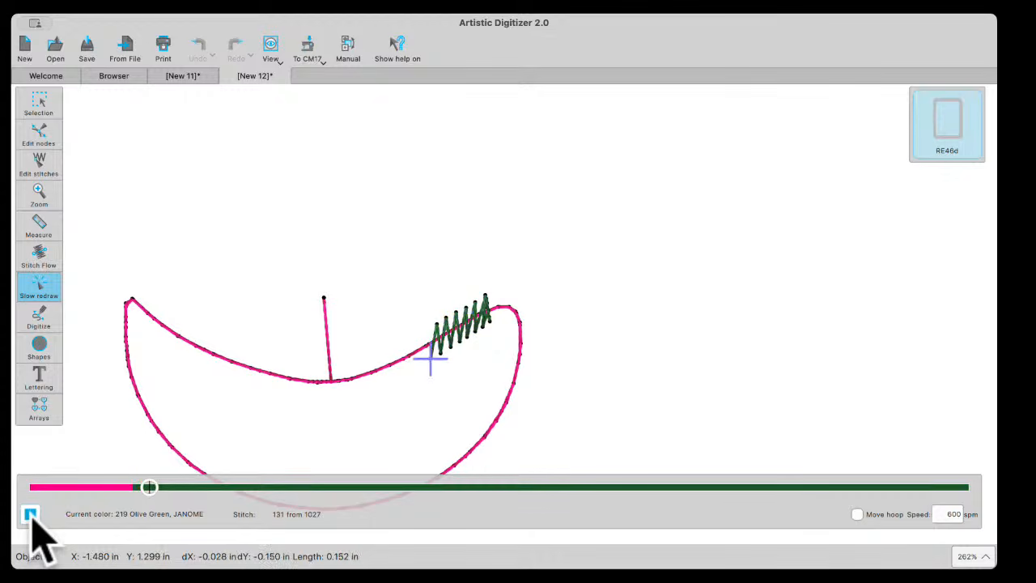
{"action": "left_click", "coordinate": [44, 110]}
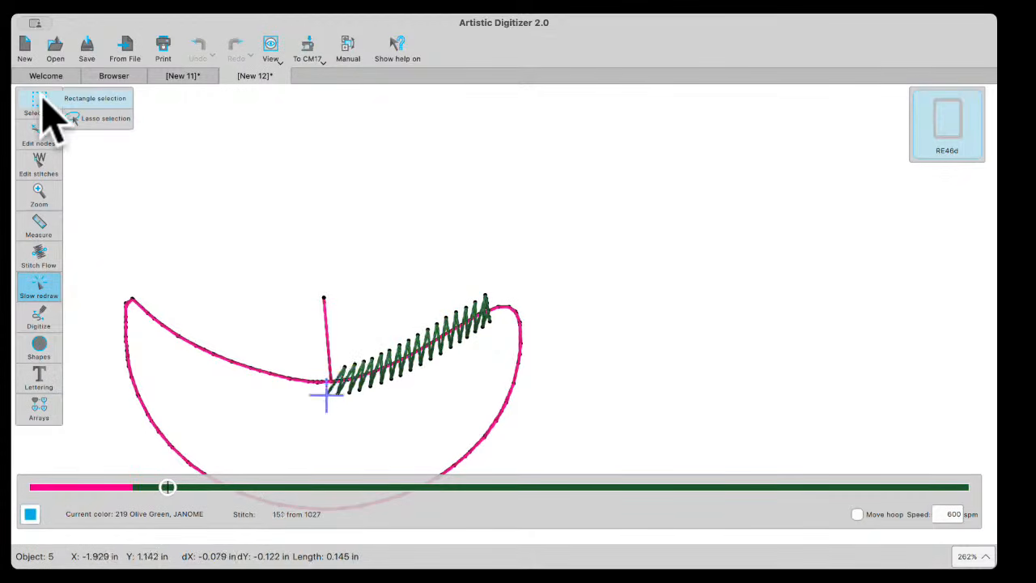
{"action": "left_click", "coordinate": [41, 100]}
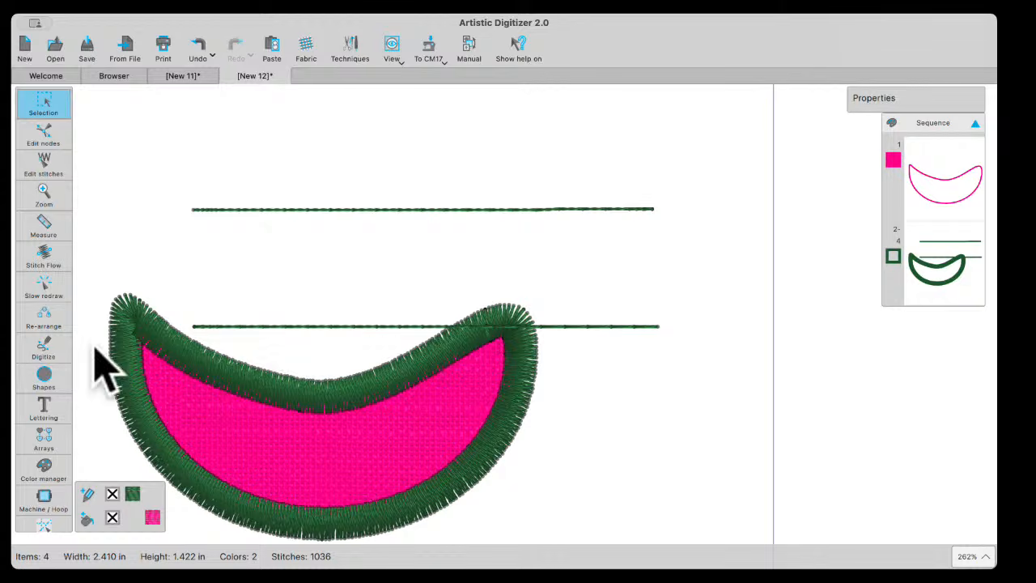
Close the crescent design without saving and create a new blank design.
{"action": "left_click", "coordinate": [47, 409]}
{"action": "scroll", "coordinate": [368, 283], "scroll_direction": "down", "scroll_amount": 5}
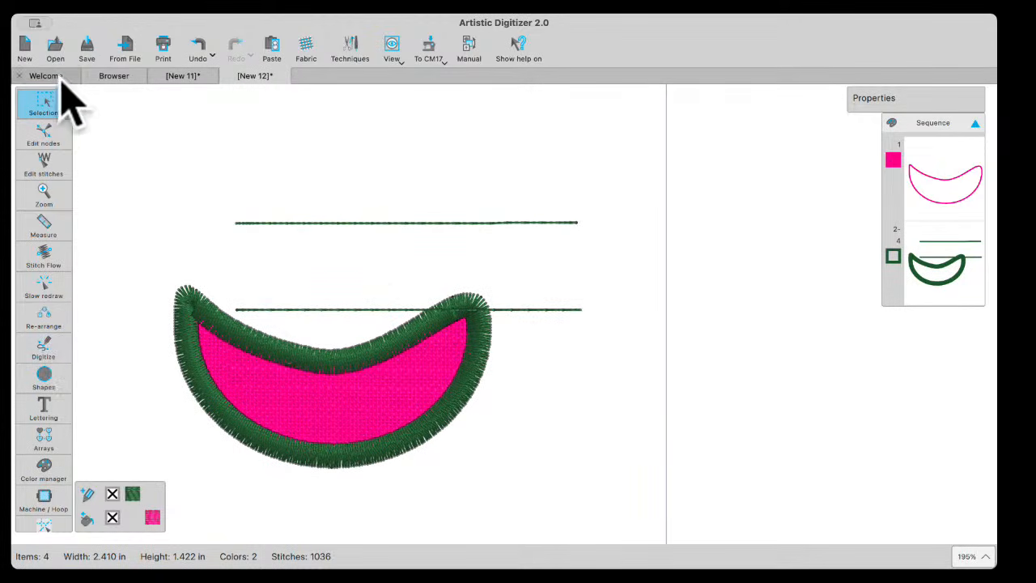
{"action": "left_click", "coordinate": [226, 76]}
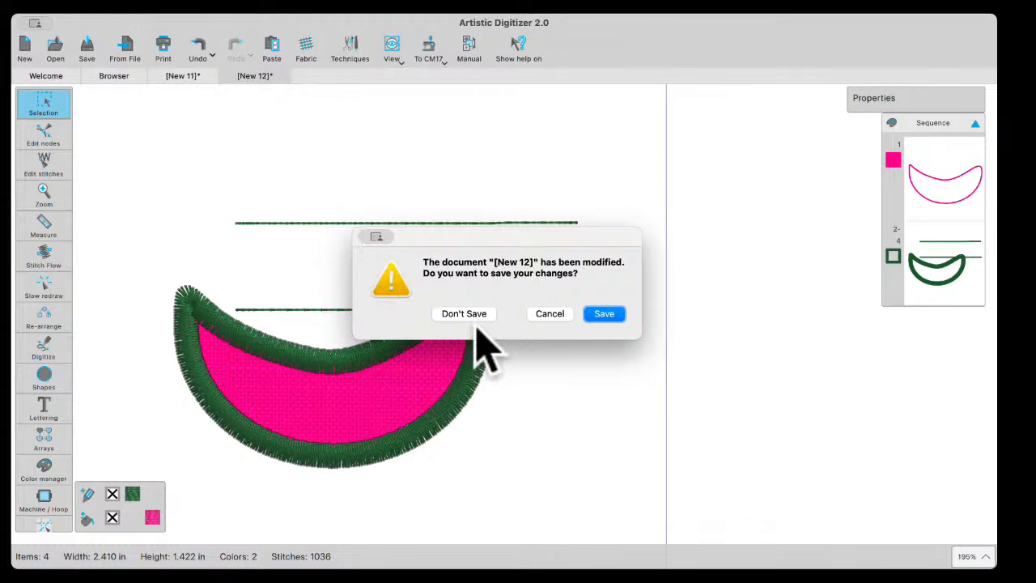
{"action": "left_click", "coordinate": [467, 314]}
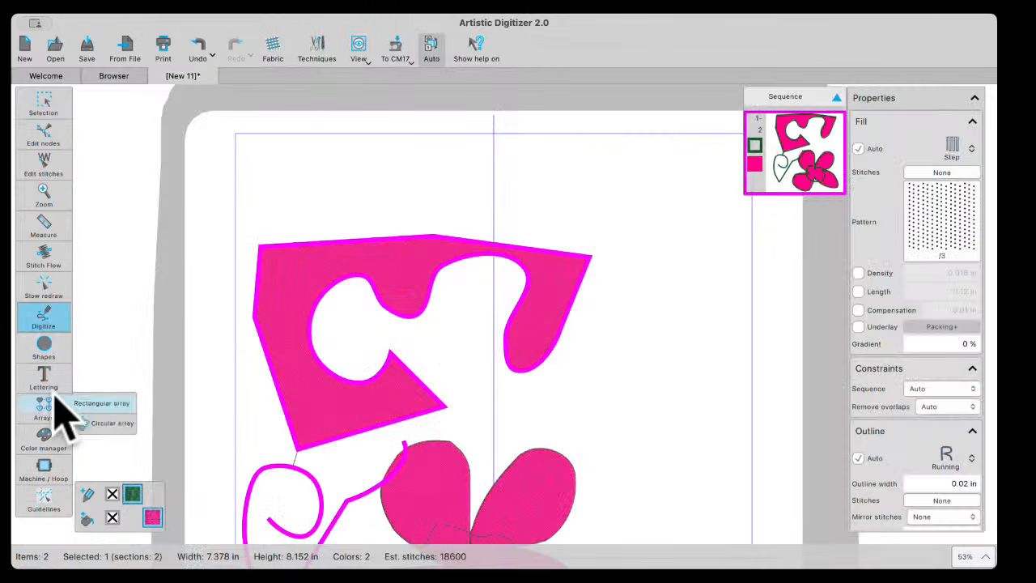
{"action": "left_click", "coordinate": [24, 50]}
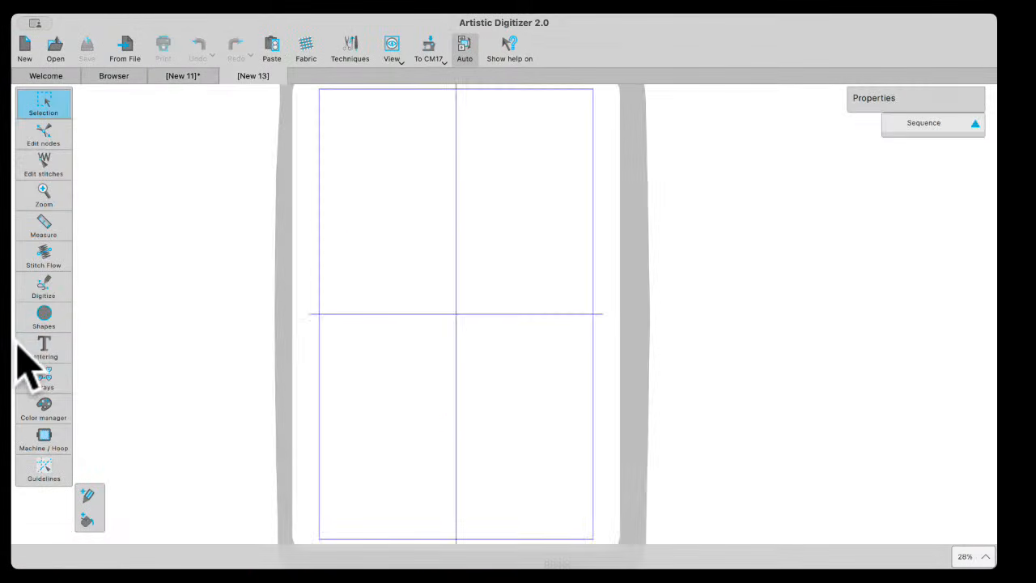
Browse the available lettering fonts and place the text "Janoame" at the left part of the hoop's horizontal centerline.
{"action": "mouse_move", "coordinate": [41, 354]}
{"action": "left_click", "coordinate": [99, 343]}
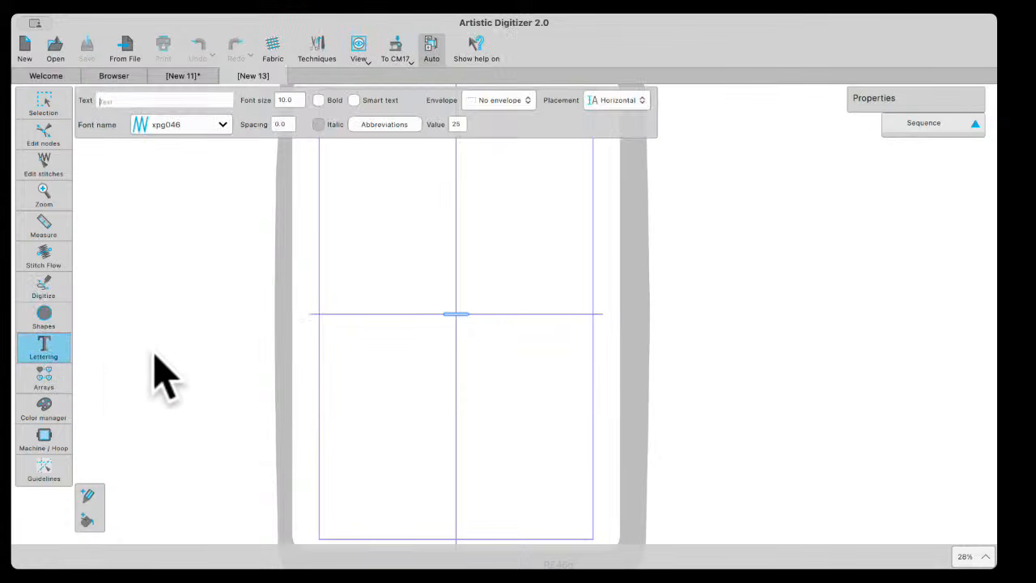
{"action": "left_click", "coordinate": [223, 126]}
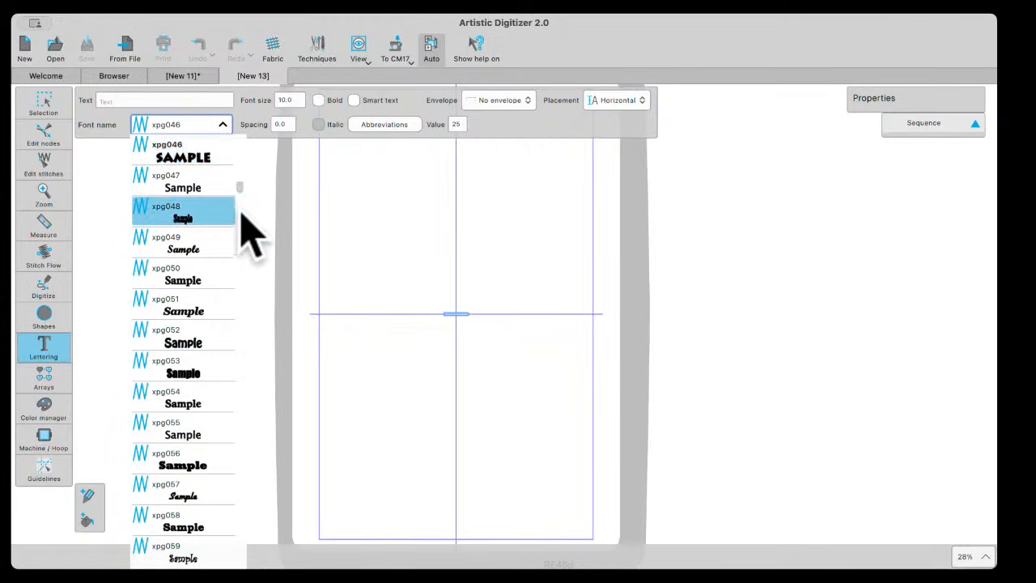
{"action": "scroll", "coordinate": [245, 194], "scroll_direction": "down", "scroll_amount": 20}
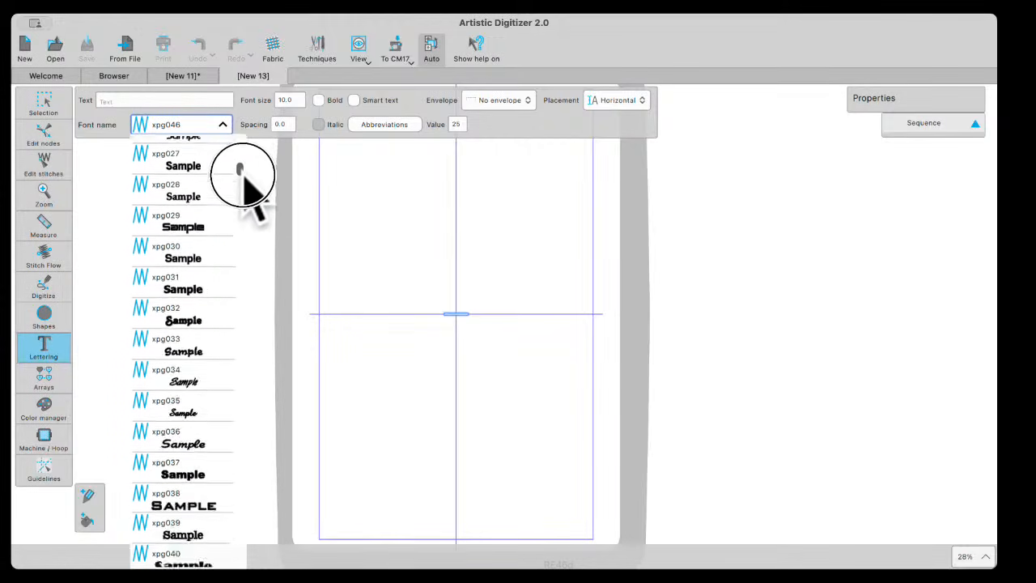
{"action": "scroll", "coordinate": [251, 305], "scroll_direction": "down", "scroll_amount": 15}
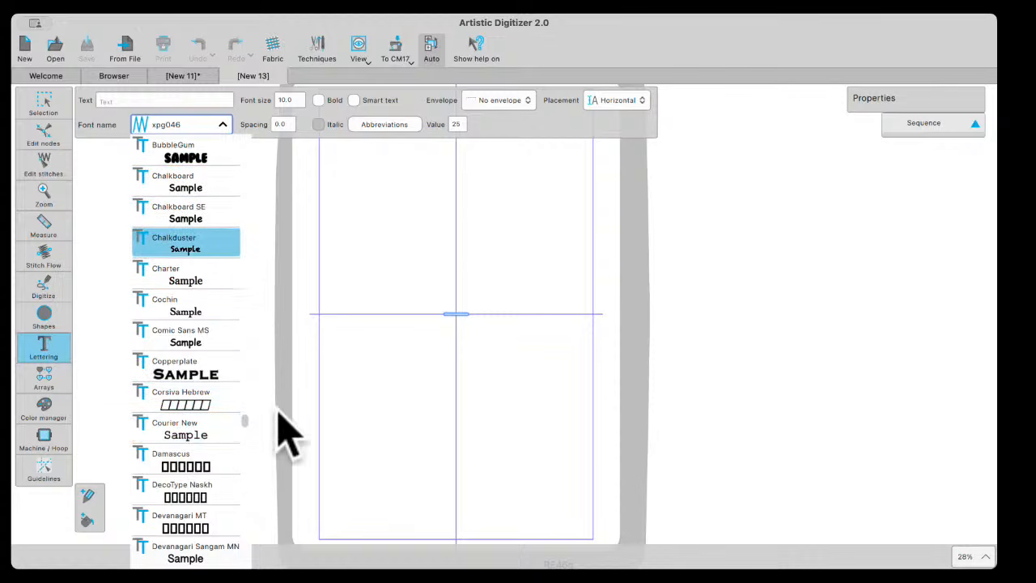
{"action": "mouse_move", "coordinate": [247, 422]}
{"action": "left_mouse_down"}
{"action": "mouse_move", "coordinate": [255, 363]}
{"action": "mouse_move", "coordinate": [261, 412]}
{"action": "left_mouse_up"}
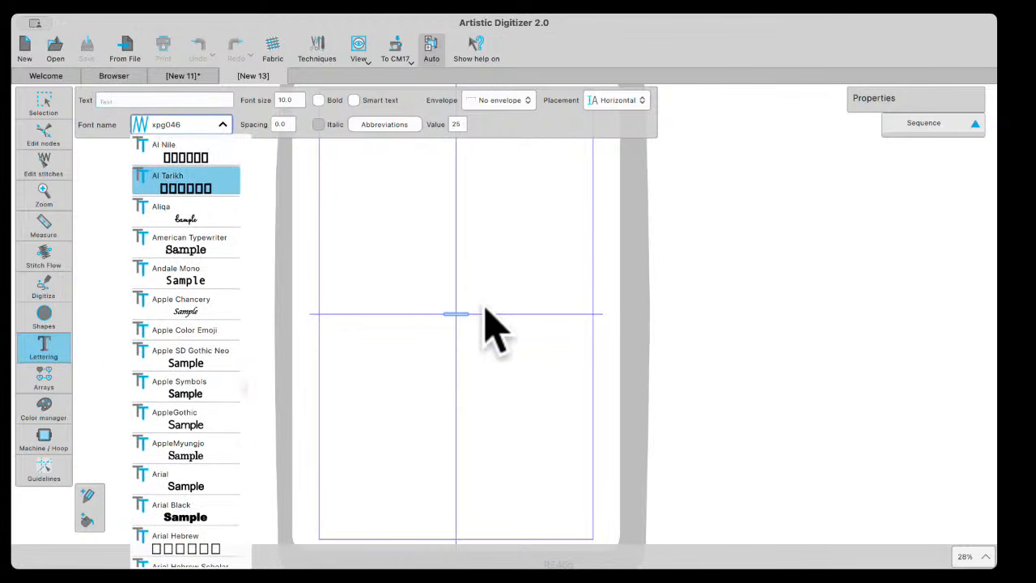
{"action": "left_click", "coordinate": [352, 259]}
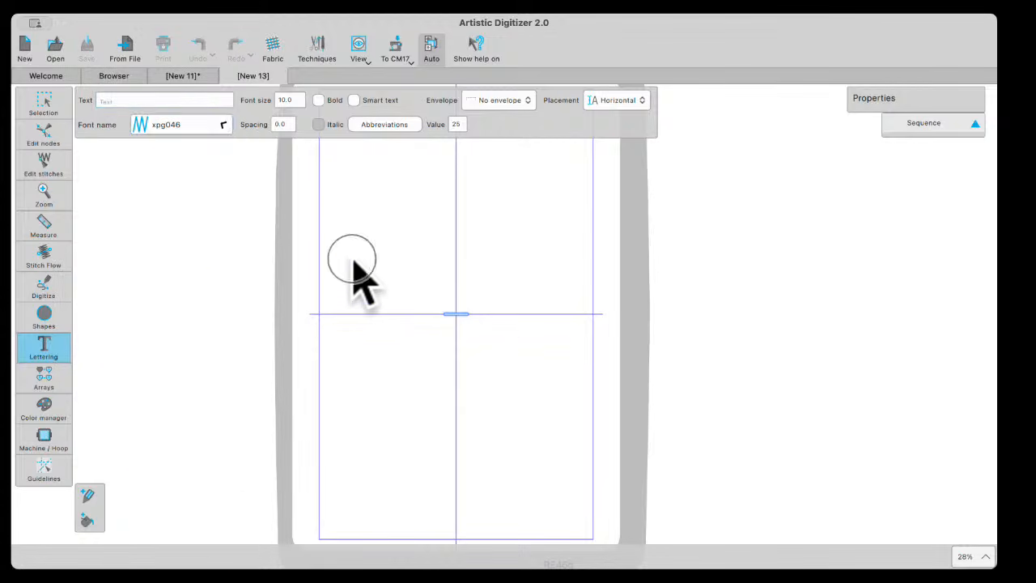
{"action": "left_click", "coordinate": [348, 315]}
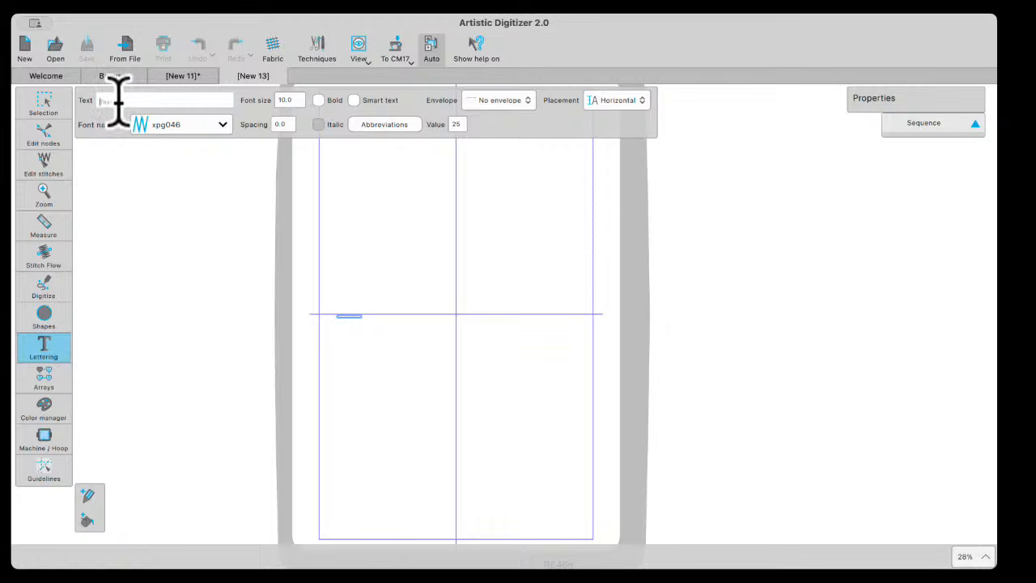
{"action": "type", "text": "Janome"}
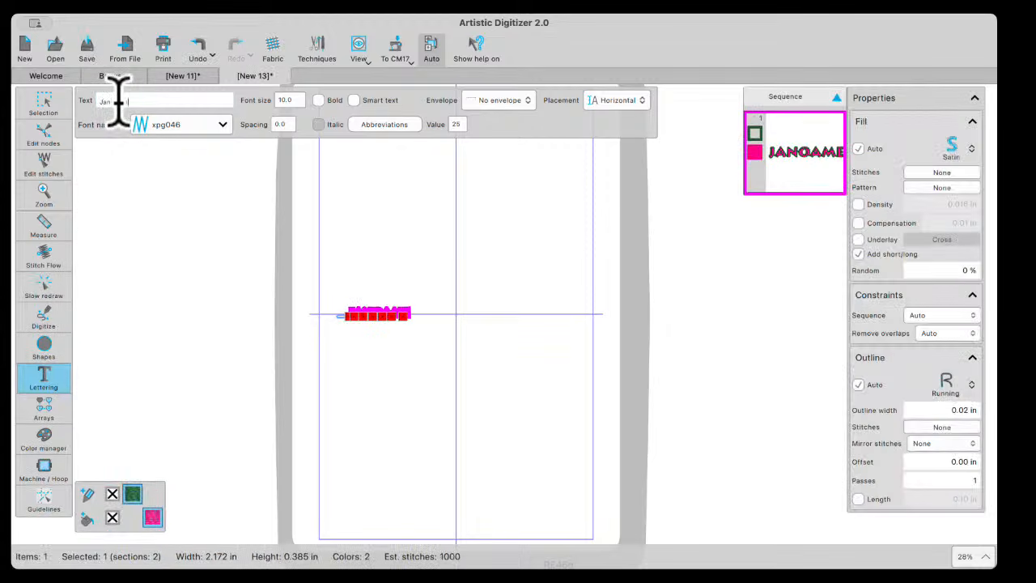
Try successive fonts on the lettering, ending with the script font xpg064.
{"action": "left_click", "coordinate": [193, 129]}
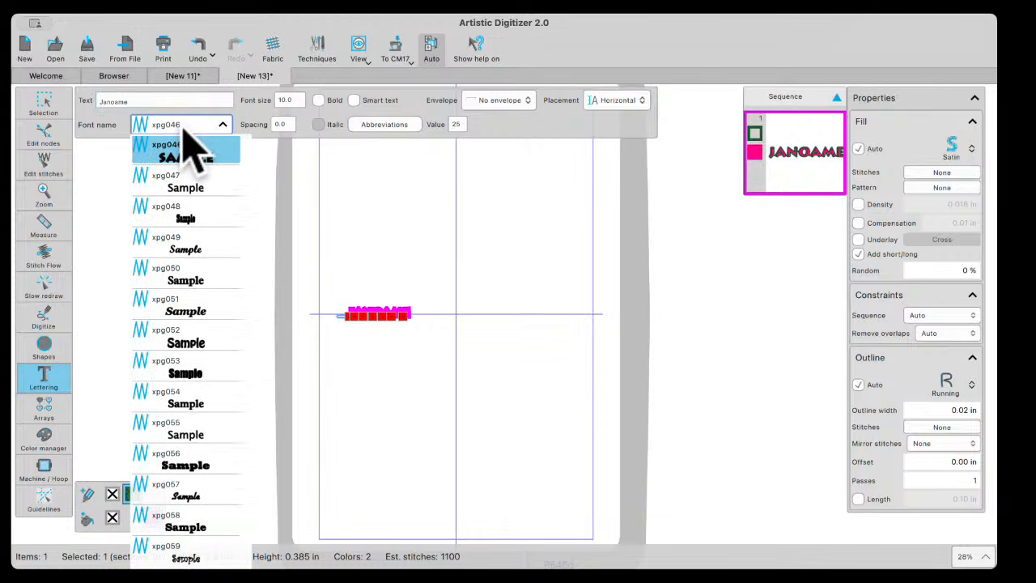
{"action": "left_click", "coordinate": [184, 133]}
{"action": "key", "text": "Down"}
{"action": "key", "text": "Down"}
{"action": "key", "text": "Down"}
{"action": "key", "text": "Down"}
{"action": "key", "text": "Down"}
{"action": "key", "text": "Down"}
{"action": "key", "text": "Down"}
{"action": "key", "text": "Down"}
{"action": "key", "text": "Down"}
{"action": "key", "text": "Down"}
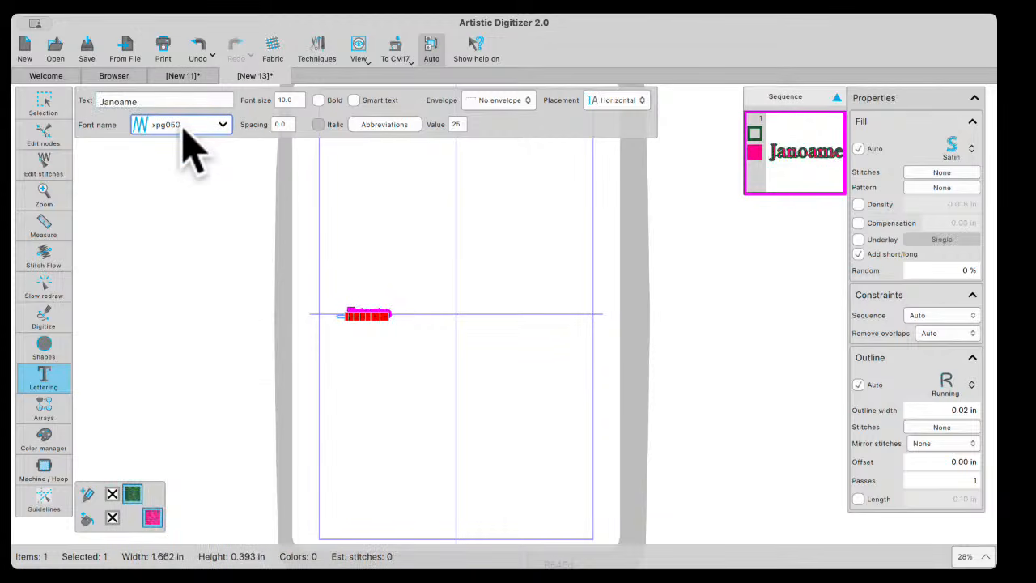
{"action": "key", "text": "Down"}
{"action": "key", "text": "Down"}
{"action": "key", "text": "Down"}
{"action": "key", "text": "Down"}
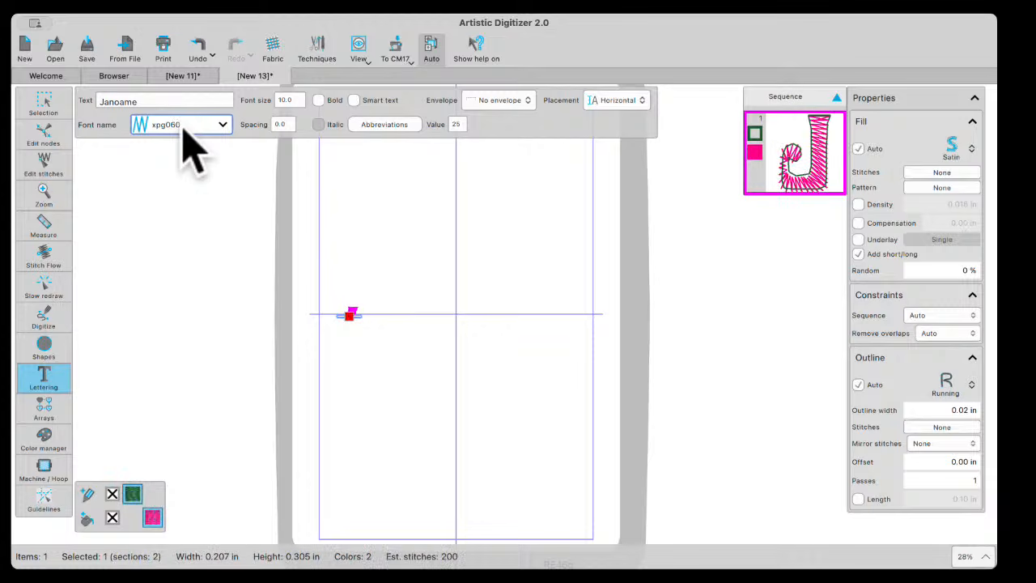
{"action": "key", "text": "Down"}
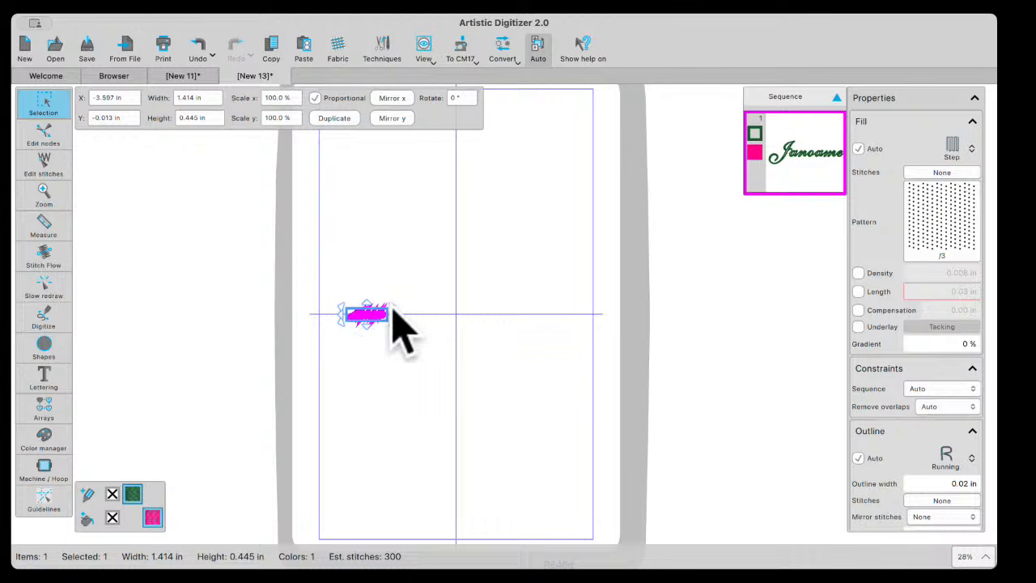
Enlarge the lettering proportionally to about 7.38 in wide.
{"action": "left_click_drag", "start_coordinate": [392, 305], "coordinate": [455, 303]}
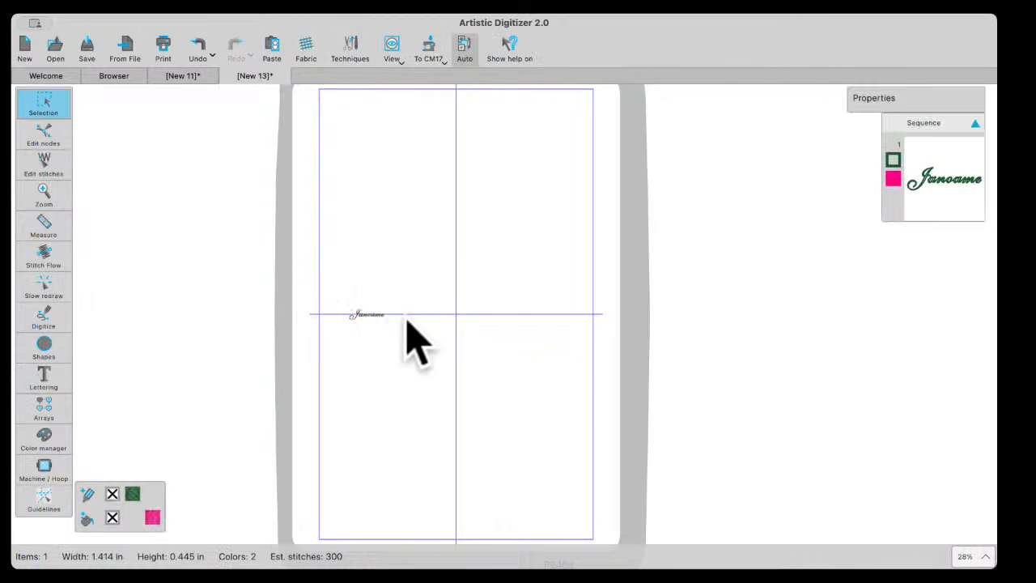
{"action": "left_click_drag", "start_coordinate": [331, 295], "coordinate": [420, 340]}
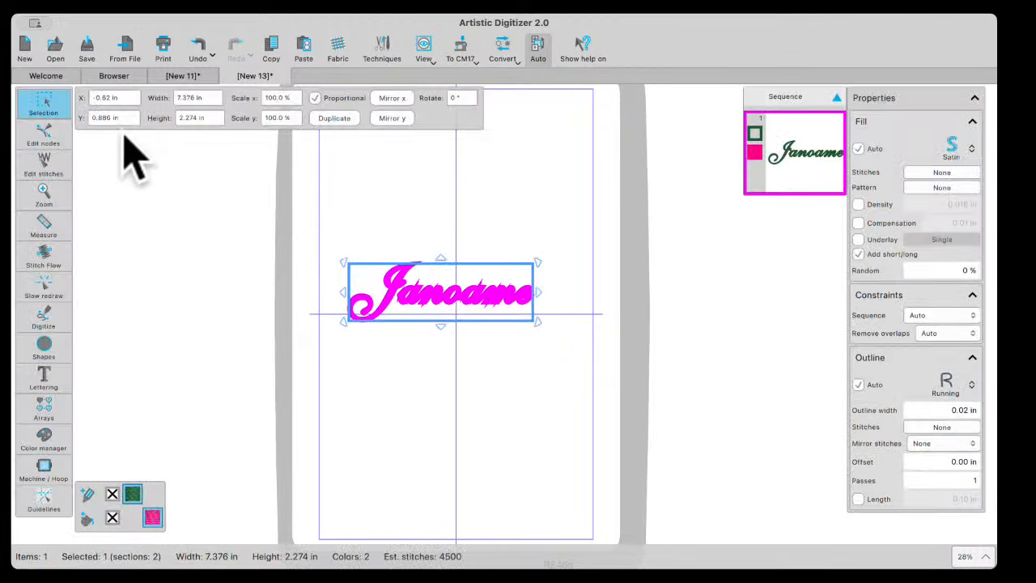
Reopen the lettering for text editing, cycle through other fonts, and set its font to xpg030.
{"action": "left_click", "coordinate": [47, 353]}
{"action": "left_click", "coordinate": [46, 382]}
{"action": "left_click", "coordinate": [90, 374]}
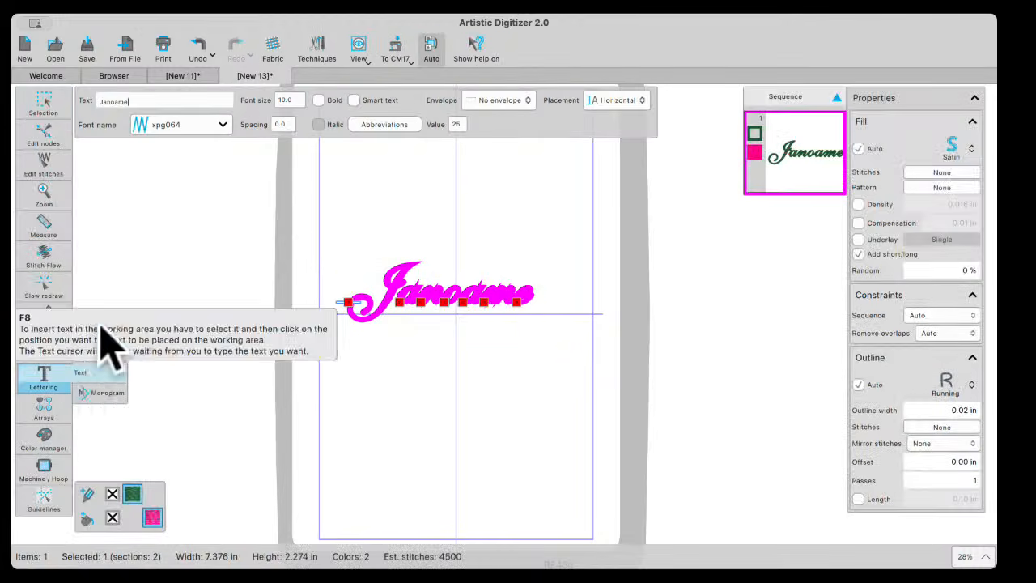
{"action": "left_click", "coordinate": [180, 129]}
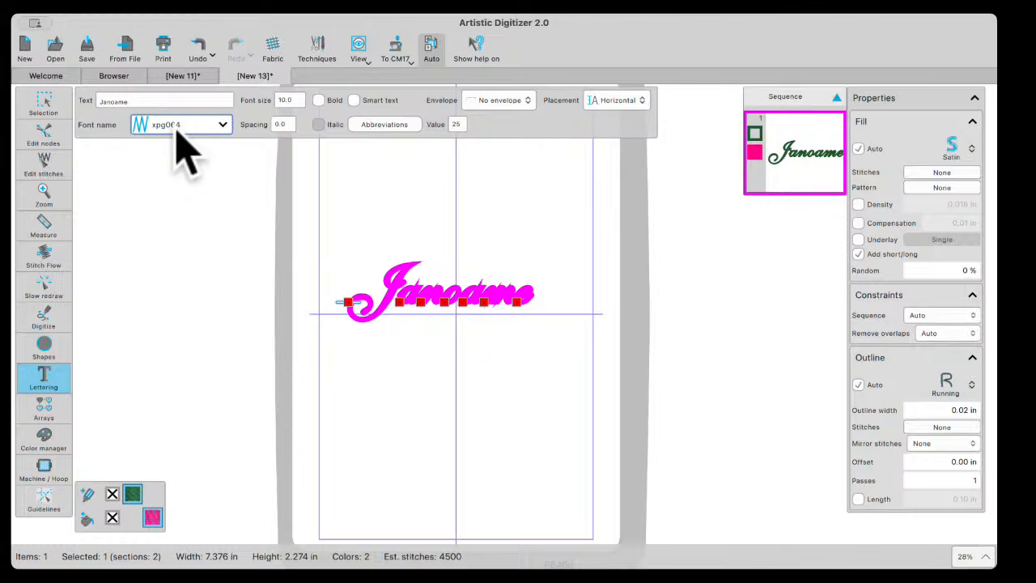
{"action": "key", "text": "BackSpace"}
{"action": "type", "text": "7"}
{"action": "key", "text": "Down"}
{"action": "key", "text": "Down"}
{"action": "key", "text": "Down"}
{"action": "key", "text": "Down"}
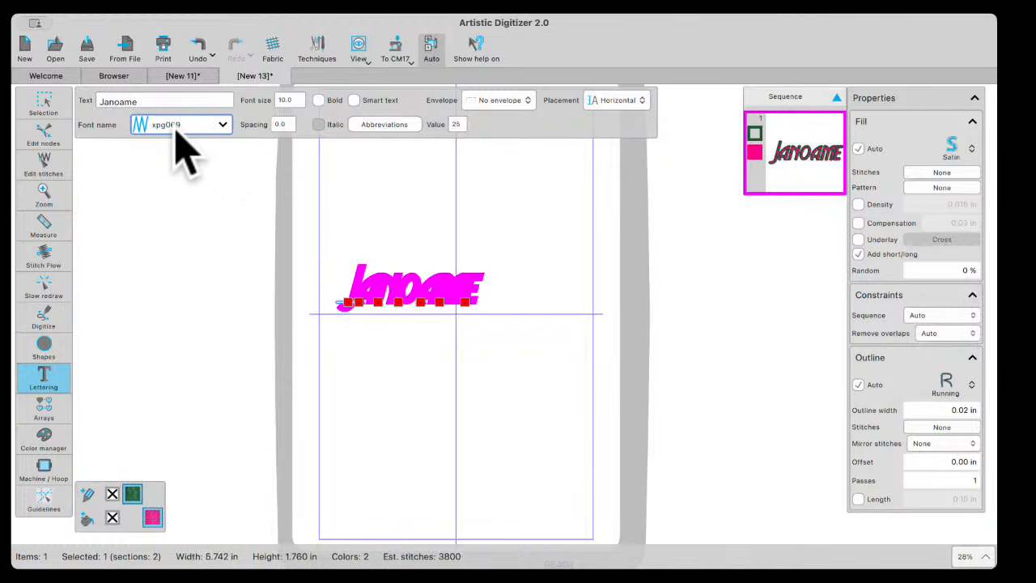
{"action": "key", "text": "Up"}
{"action": "key", "text": "Up"}
{"action": "key", "text": "Up"}
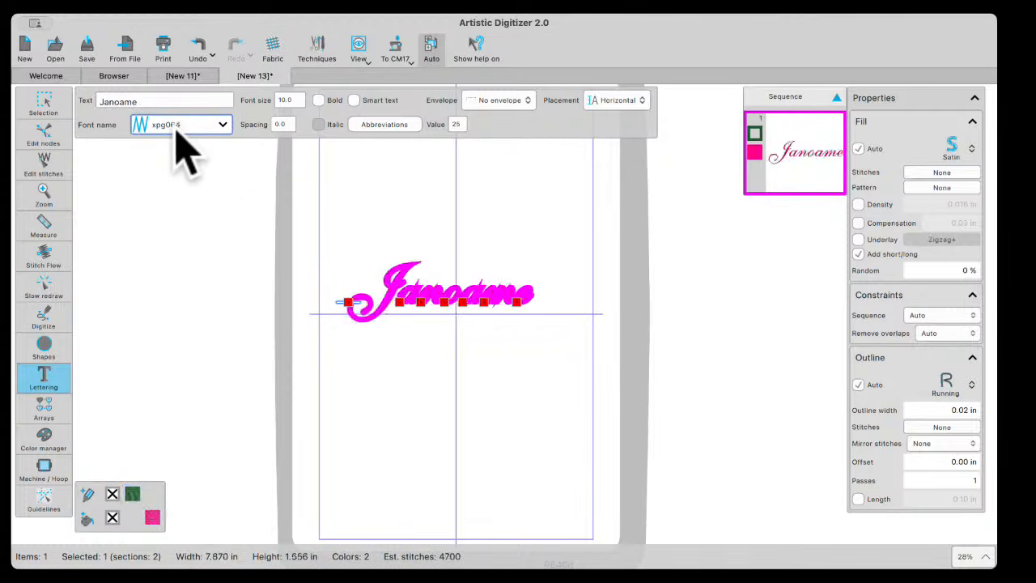
{"action": "key", "text": "Up"}
{"action": "key", "text": "Up"}
{"action": "key", "text": "Up"}
{"action": "key", "text": "Up"}
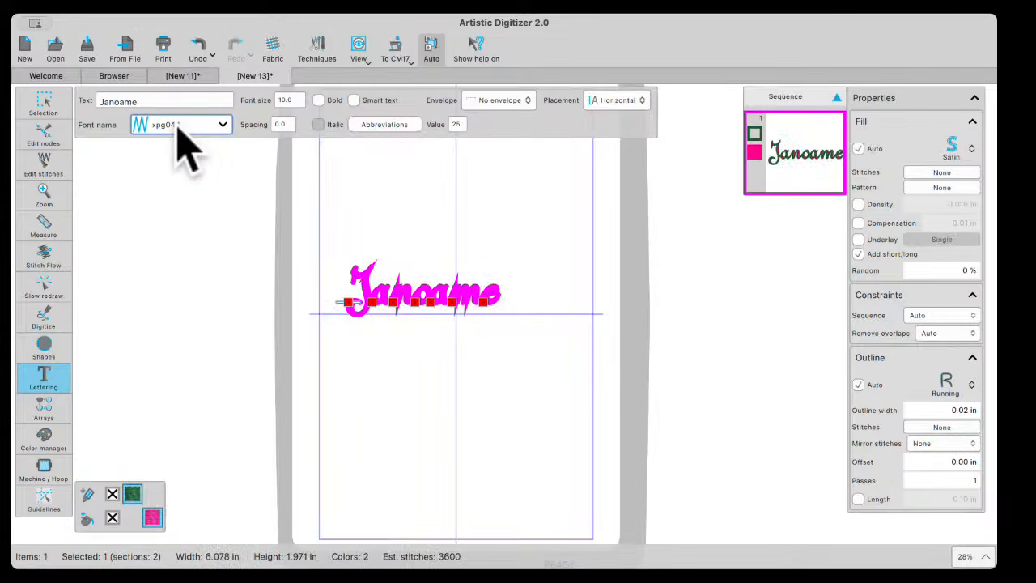
{"action": "key", "text": "Up"}
{"action": "key", "text": "Up"}
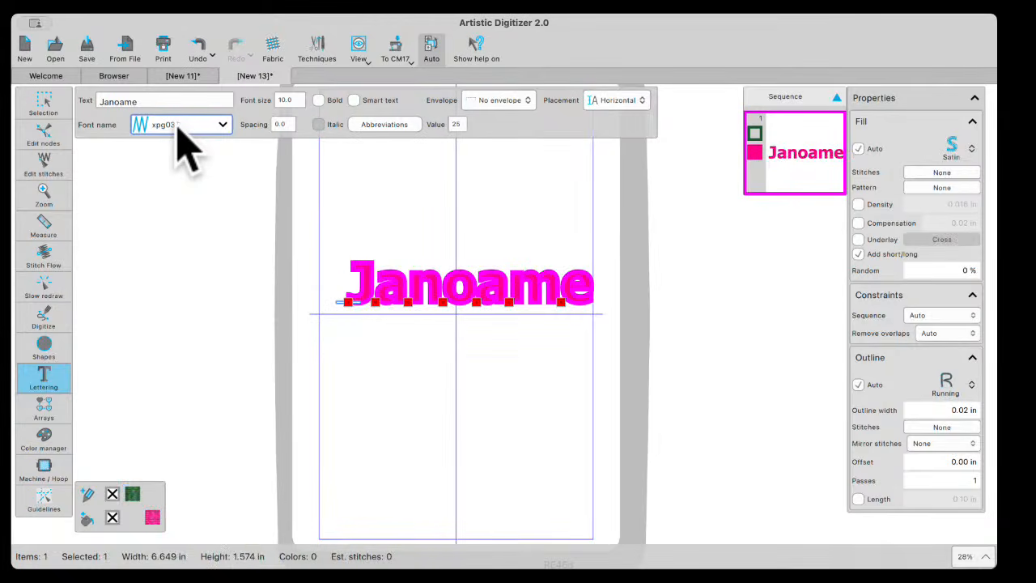
{"action": "left_click", "coordinate": [43, 101]}
{"action": "left_click", "coordinate": [452, 392]}
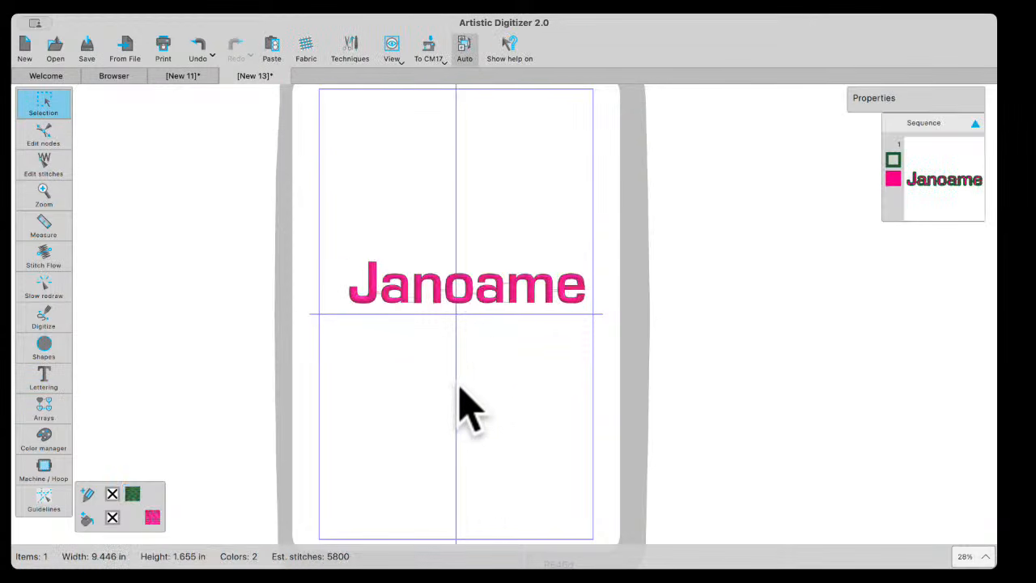
Correct the lettering's text to "Janome".
{"action": "left_click", "coordinate": [489, 298]}
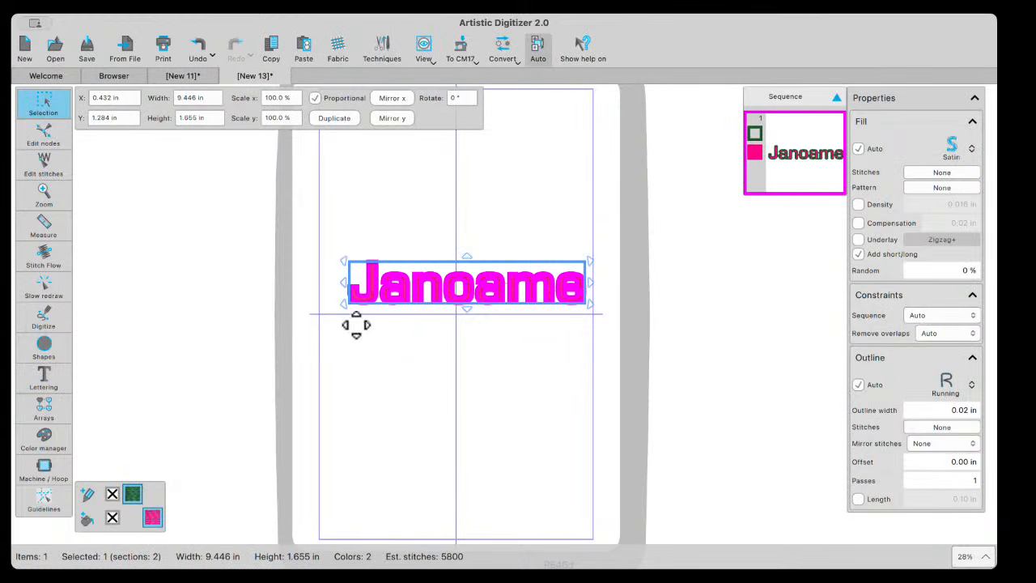
{"action": "mouse_move", "coordinate": [51, 384]}
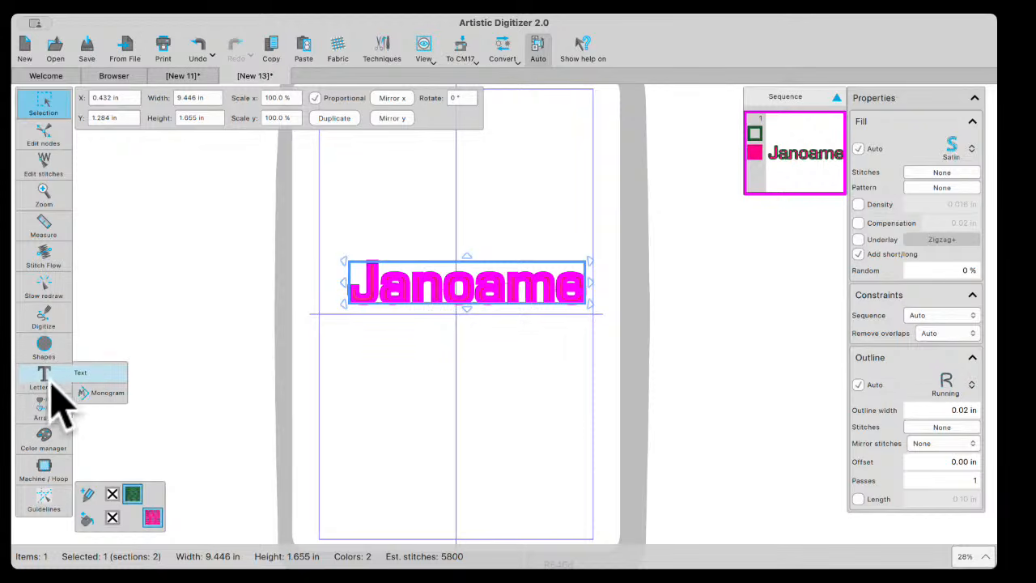
{"action": "left_click", "coordinate": [81, 374]}
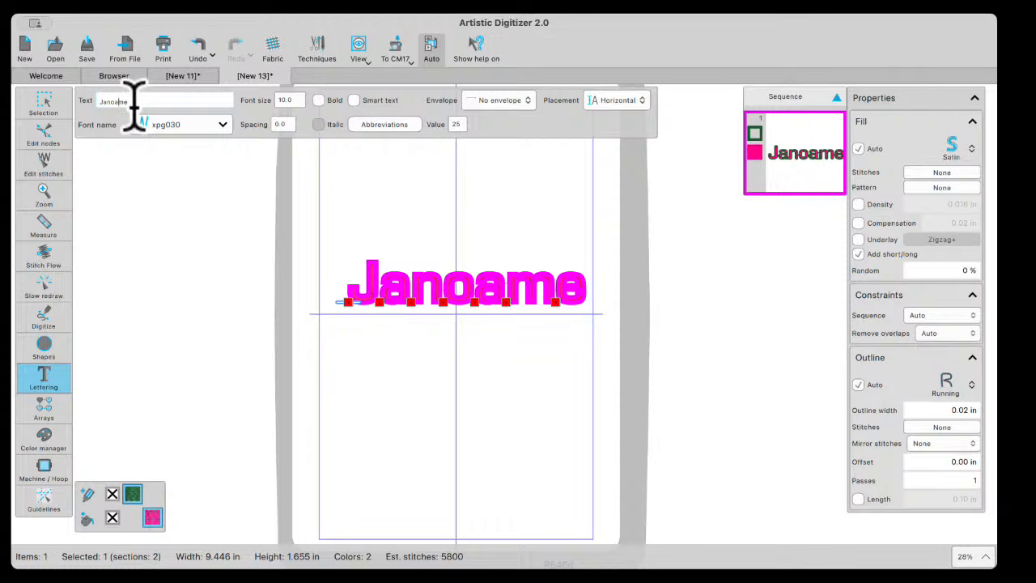
{"action": "key", "text": "BackSpace"}
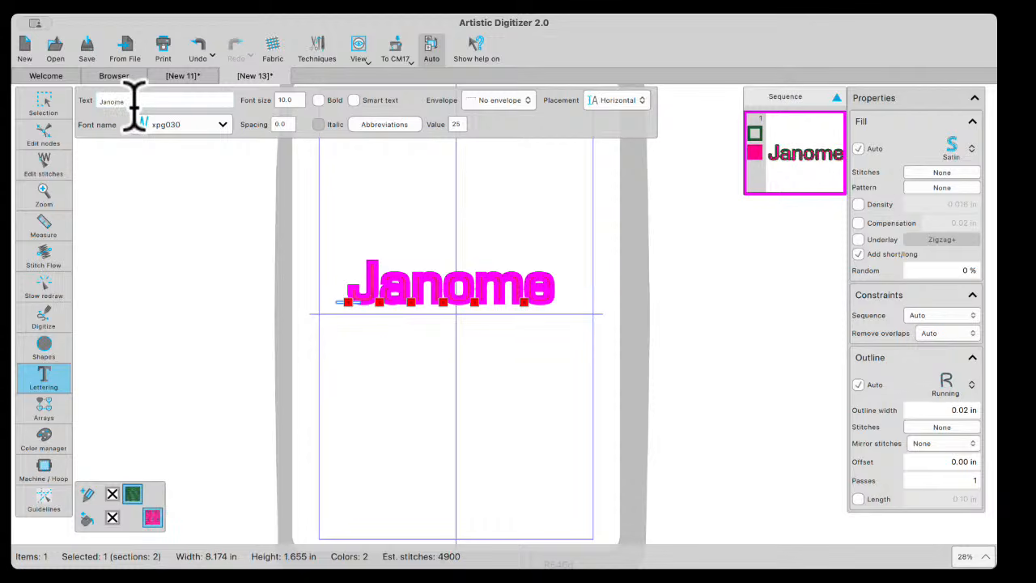
{"action": "left_click", "coordinate": [40, 109]}
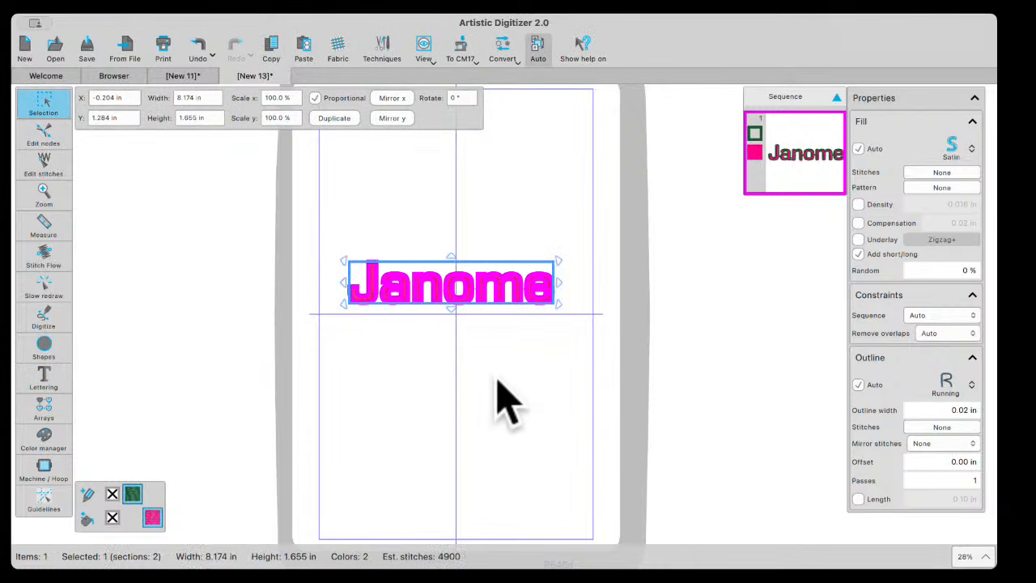